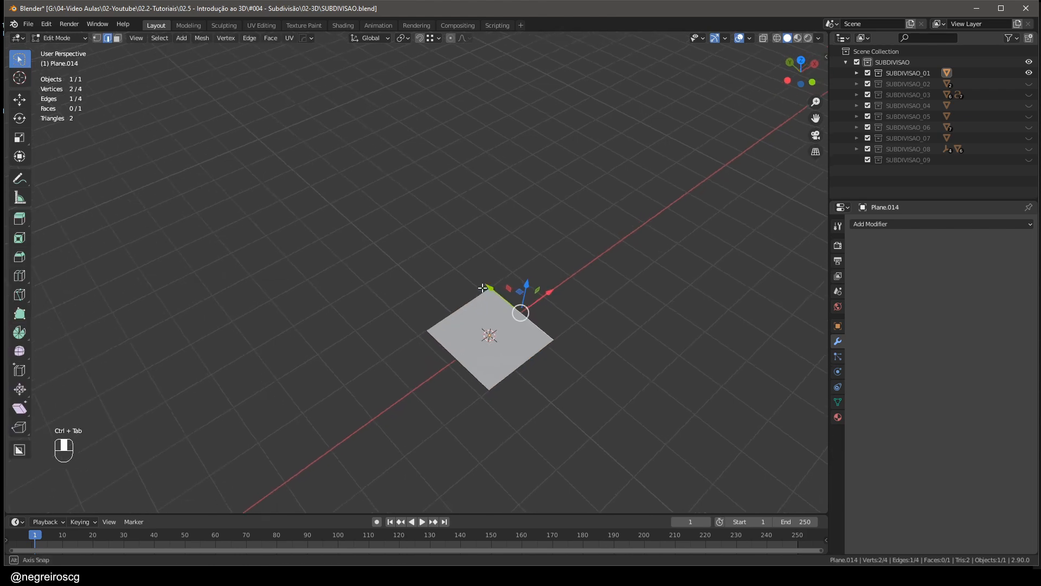
# - Switch the plane to vertex selection and deselect all of its geometry
pyautogui.moveTo(47, 328); pyautogui.dragTo(29, 180, button='middle')
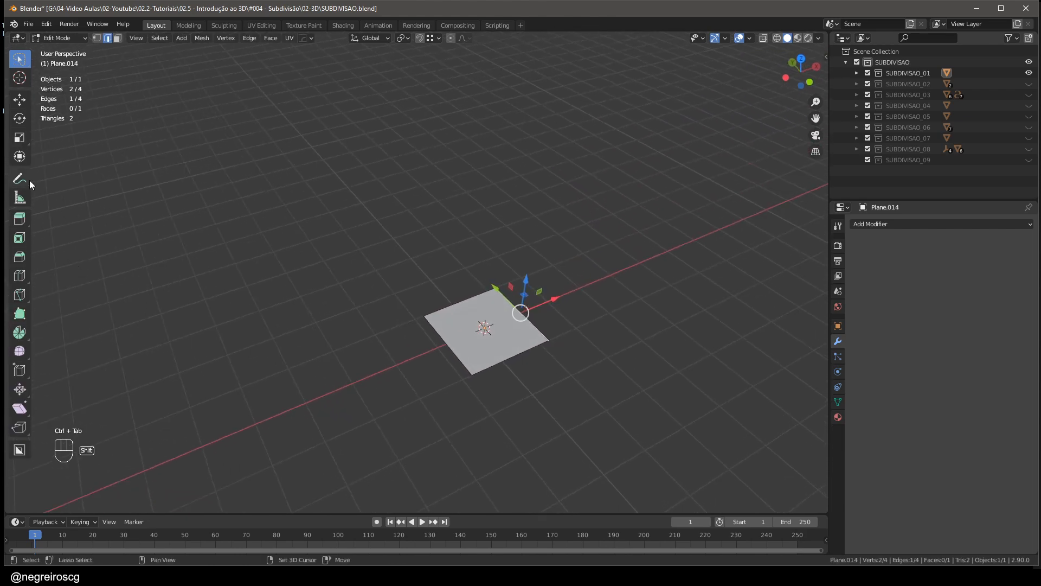
pyautogui.moveTo(281, 258); pyautogui.dragTo(455, 308, button='middle')
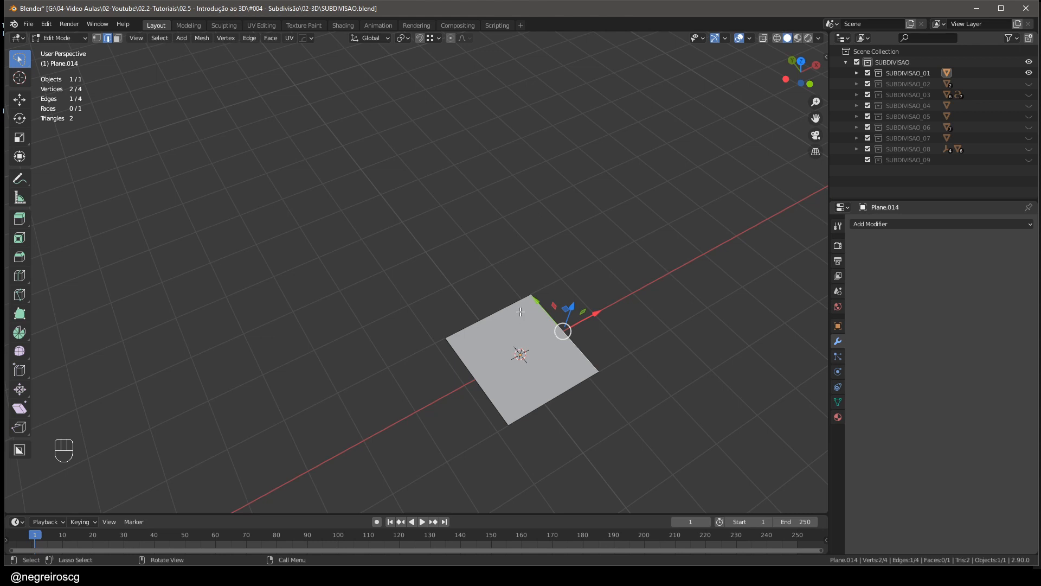
pyautogui.moveTo(520, 312); pyautogui.dragTo(426, 330, button='middle')
pyautogui.press('1')
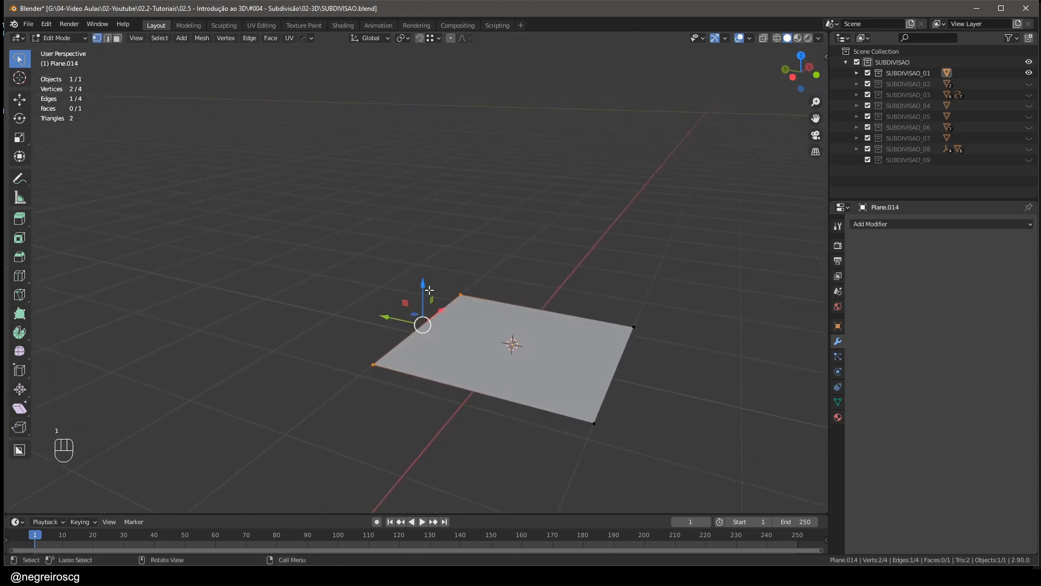
pyautogui.moveTo(429, 290); pyautogui.dragTo(477, 339, button='middle')
pyautogui.keyDown('ctrl'); pyautogui.moveTo(478, 339); pyautogui.dragTo(431, 337, button='middle'); pyautogui.keyUp('ctrl')
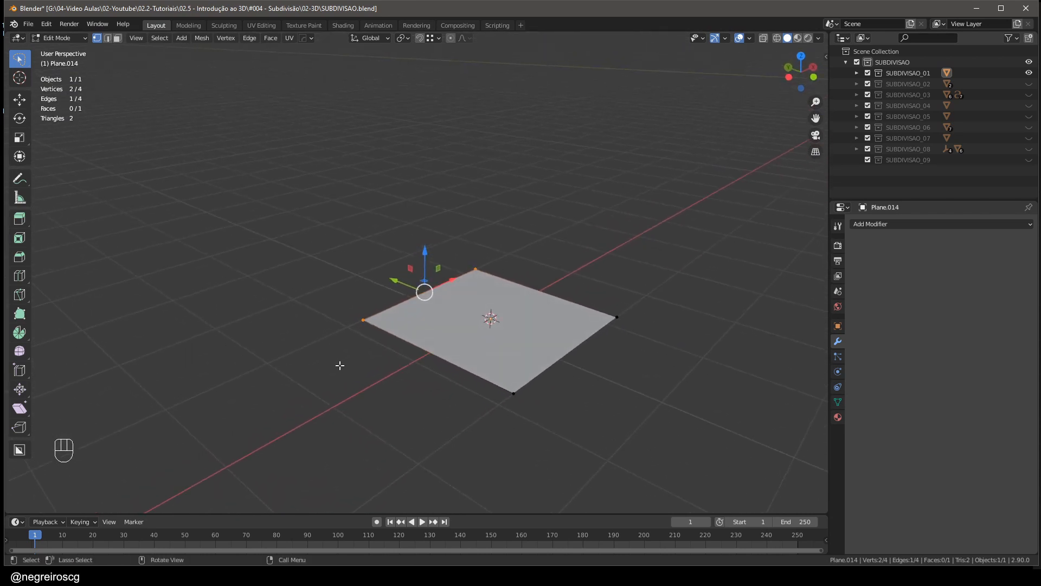
pyautogui.moveTo(274, 291); pyautogui.dragTo(449, 246, button='middle')
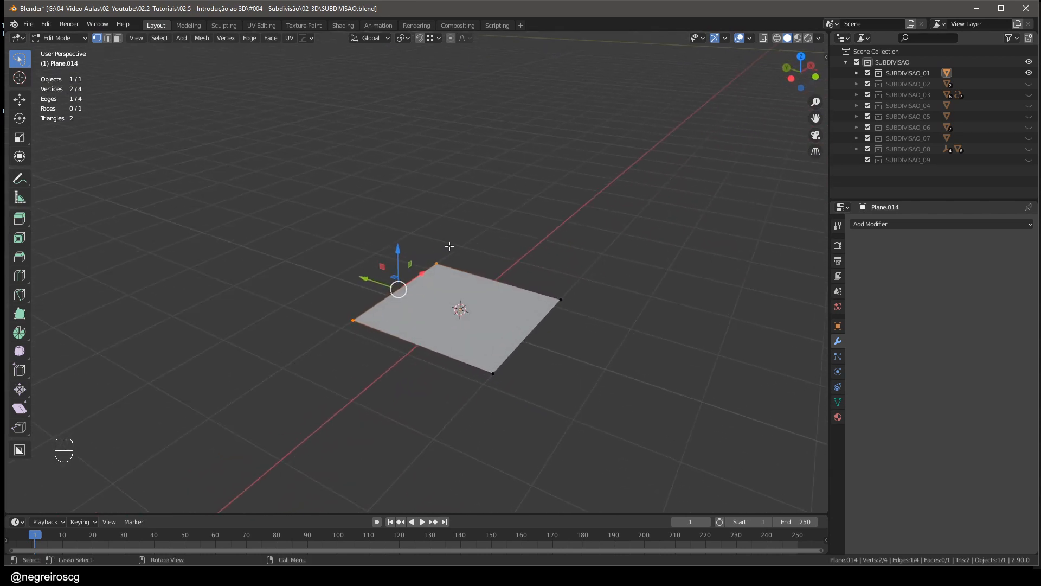
pyautogui.keyDown('shift'); pyautogui.moveTo(528, 287); pyautogui.dragTo(497, 314, button='middle'); pyautogui.keyUp('shift')
pyautogui.scroll(2, 508, 338)
pyautogui.click(470, 337)
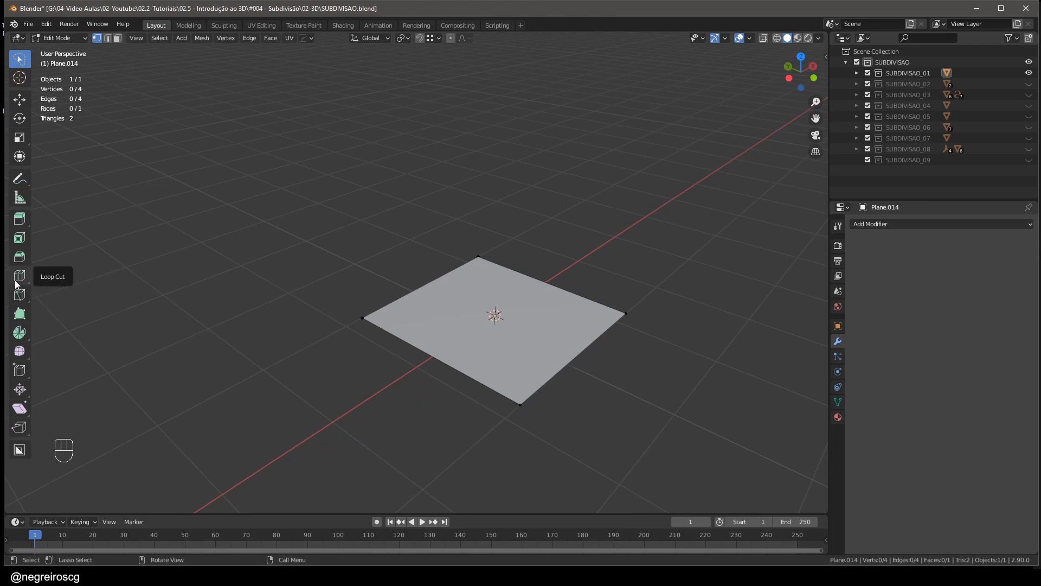
pyautogui.moveTo(409, 315); pyautogui.dragTo(407, 315, button='middle')
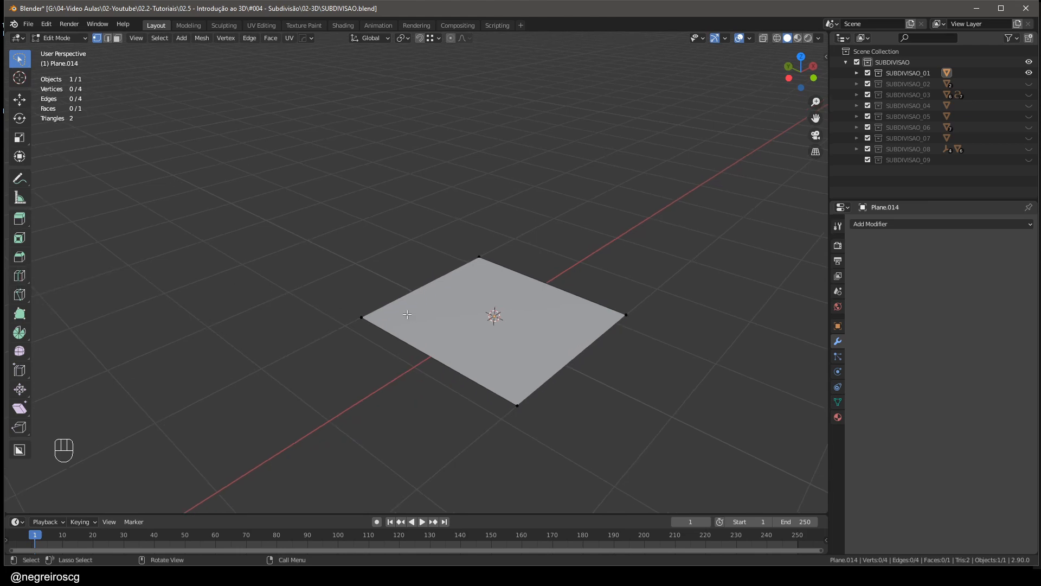
# - Add two centred, perpendicular loop cuts that divide the plane into four equal faces
pyautogui.hotkey('ctrl', 'r')
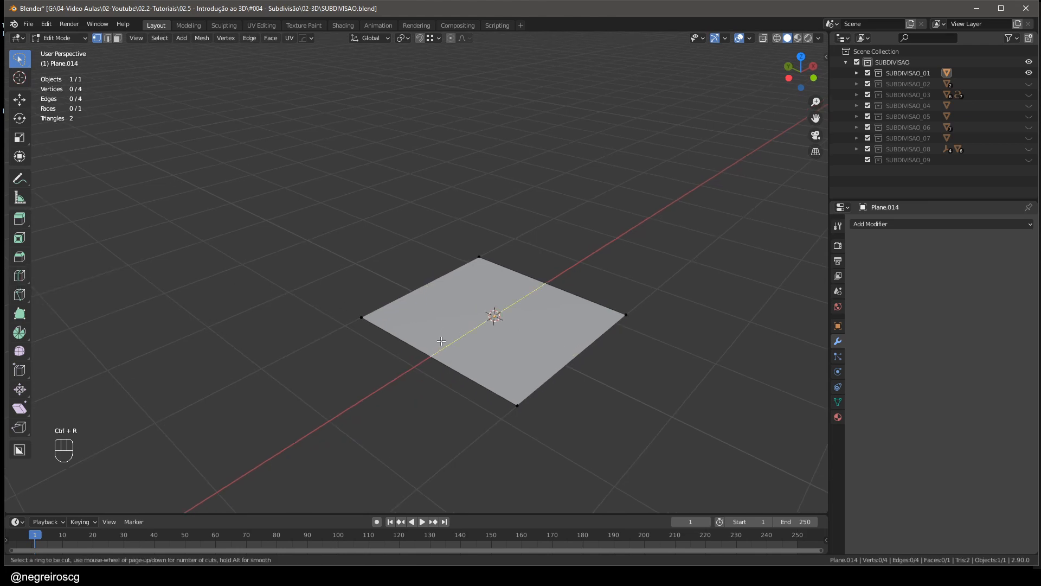
pyautogui.click(441, 341)
pyautogui.rightClick(446, 334)
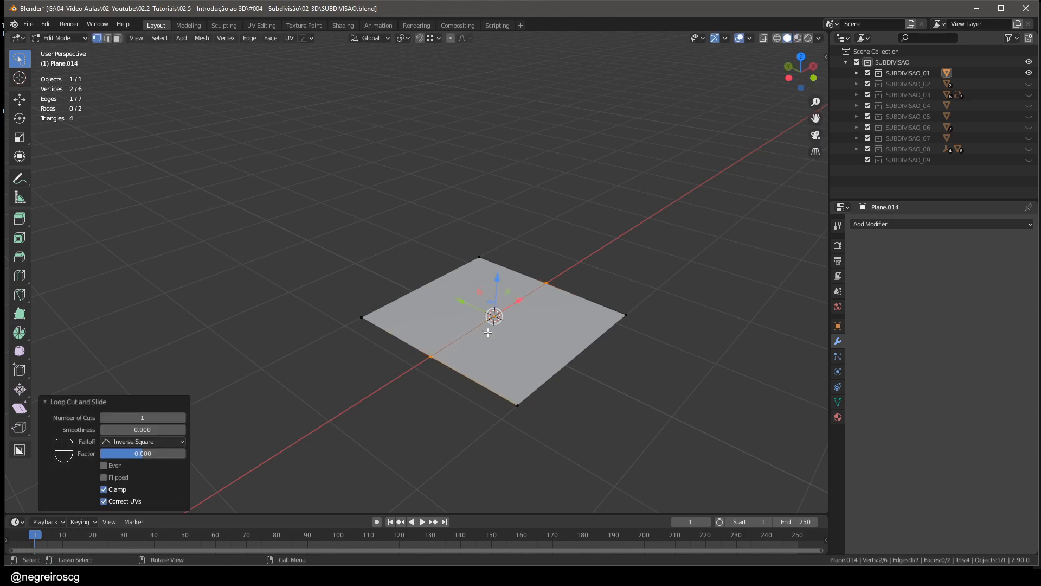
pyautogui.hotkey('ctrl', 'r')
pyautogui.click(477, 322)
pyautogui.rightClick(494, 318)
pyautogui.moveTo(495, 317); pyautogui.dragTo(521, 314, button='middle')
pyautogui.moveTo(437, 318); pyautogui.dragTo(437, 326, button='middle')
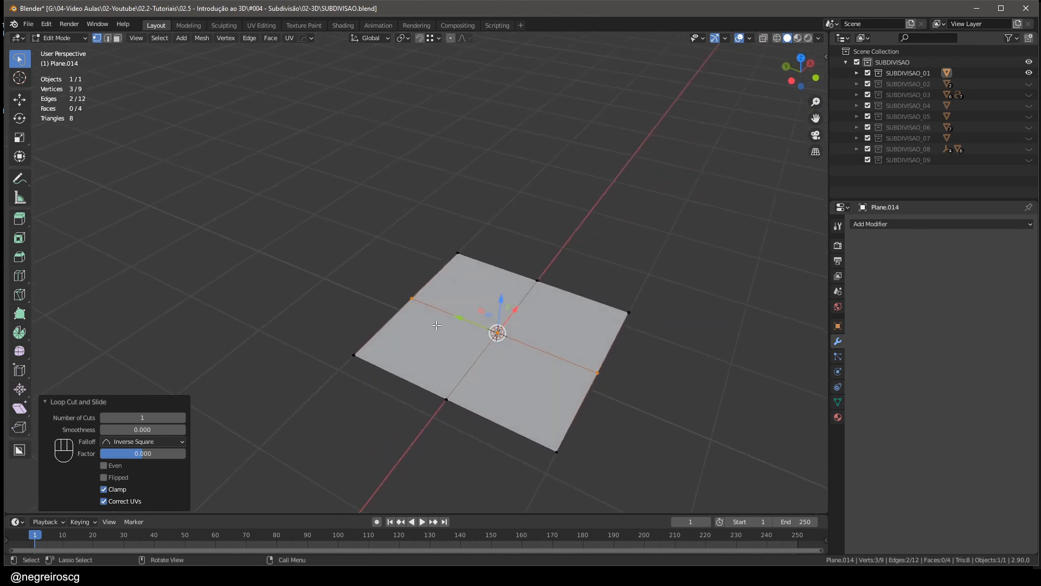
# - Select the two edges along the plane's positive Y side and extrude them about 1.39 m along Y
pyautogui.press('2')
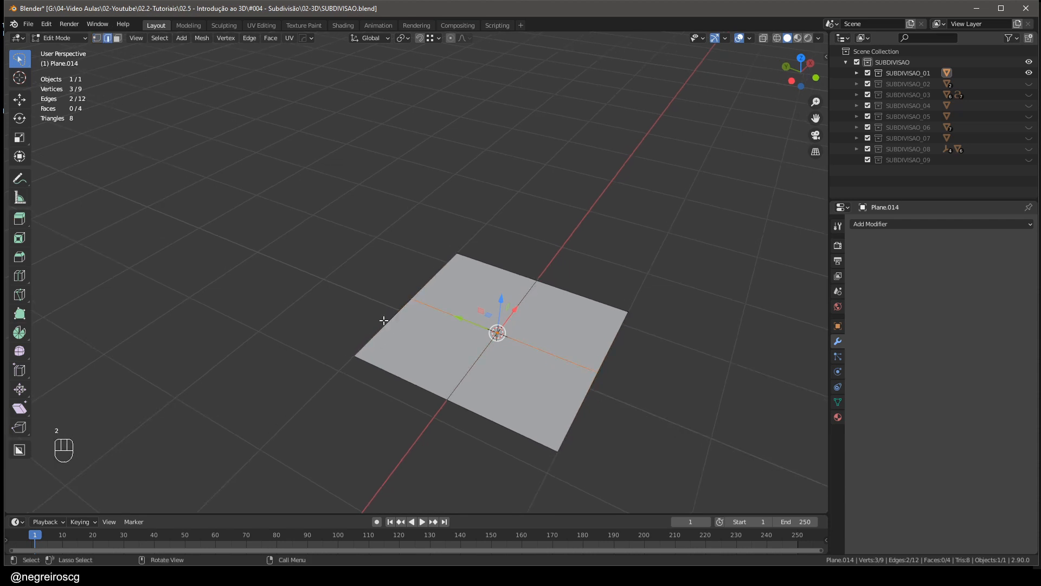
pyautogui.click(382, 323)
pyautogui.keyDown('shift'); pyautogui.click(439, 269); pyautogui.keyUp('shift')
pyautogui.moveTo(439, 268); pyautogui.dragTo(467, 300, button='middle')
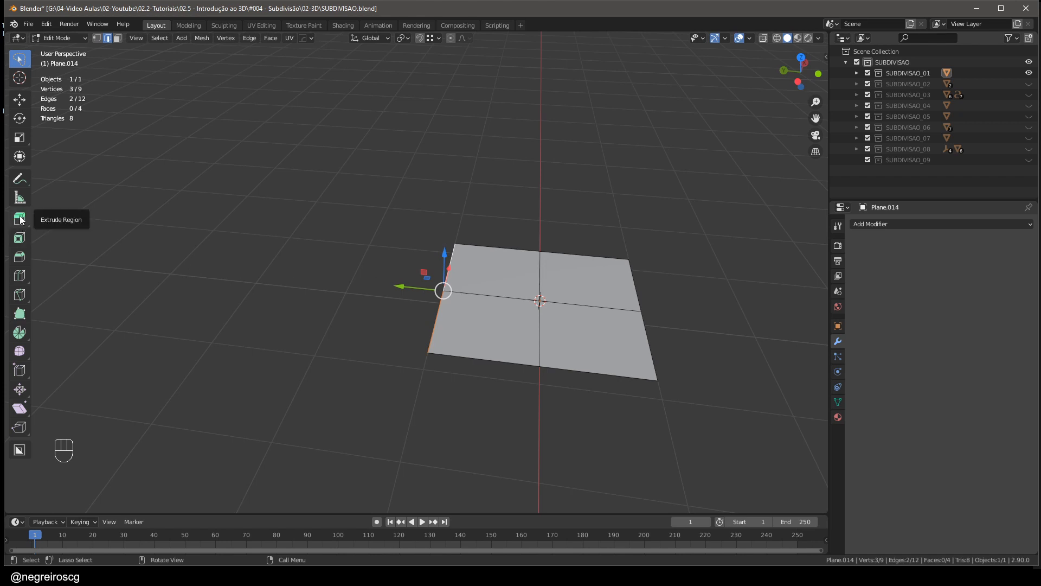
pyautogui.scroll(1, 442, 285)
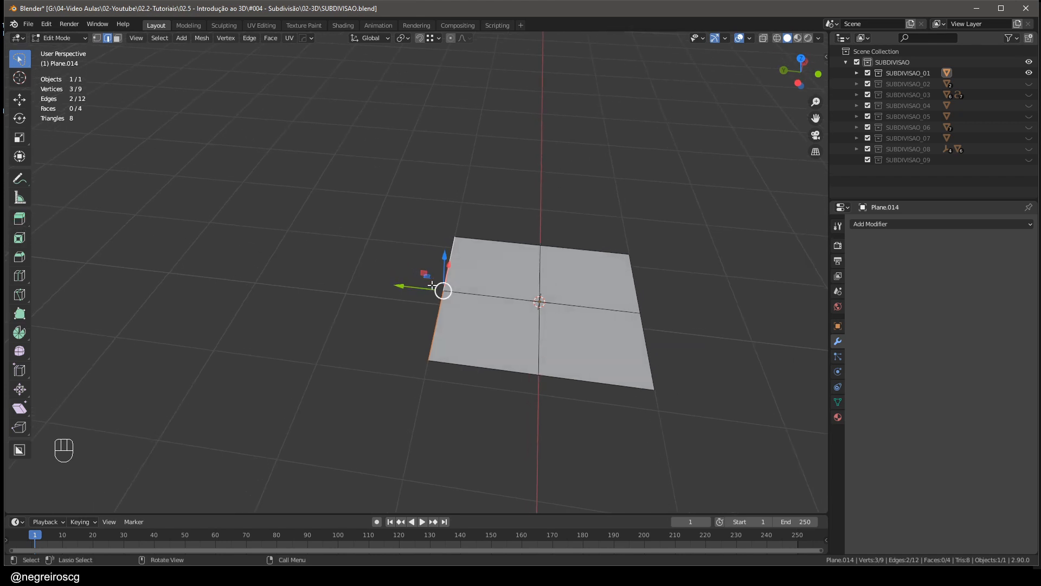
pyautogui.press('e')
pyautogui.press('y')
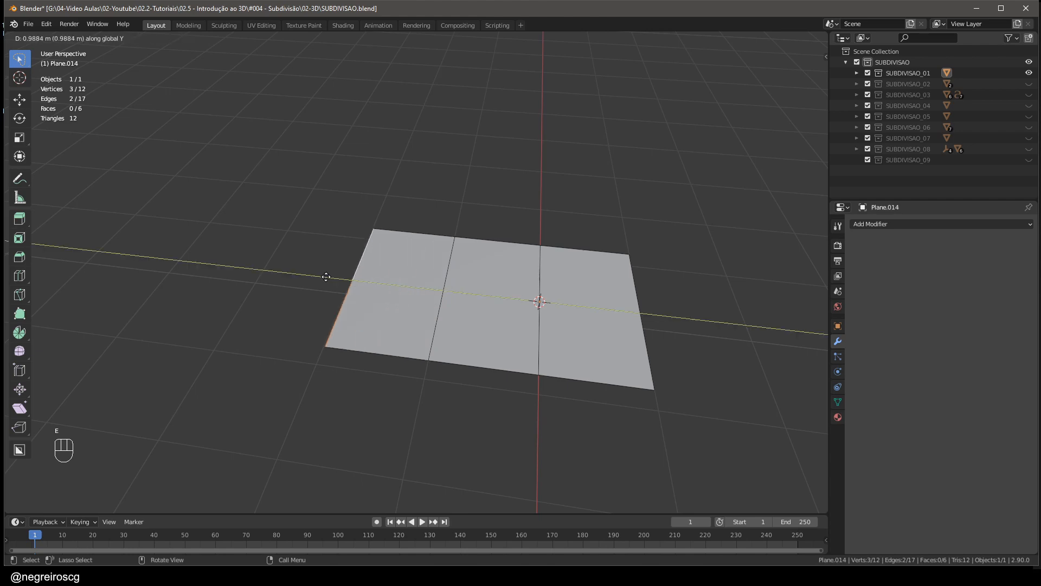
pyautogui.click(309, 281)
pyautogui.moveTo(309, 282); pyautogui.dragTo(459, 307, button='middle')
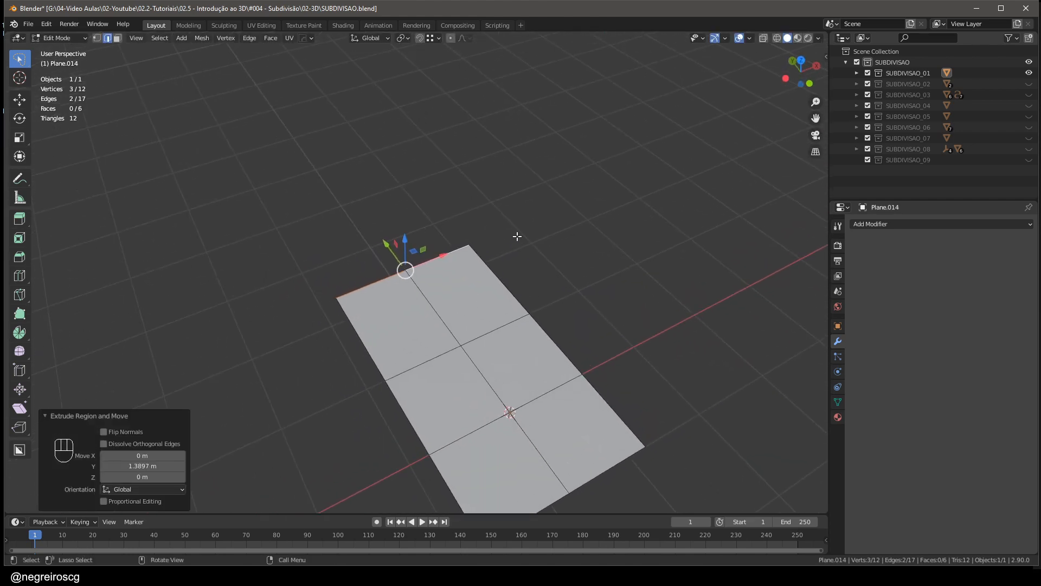
# - Duplicate the outer corner vertex of the extruded end and place the loose copy about 1.14 m farther along Y
pyautogui.moveTo(516, 237); pyautogui.dragTo(560, 302, button='middle')
pyautogui.press('1')
pyautogui.click(469, 243)
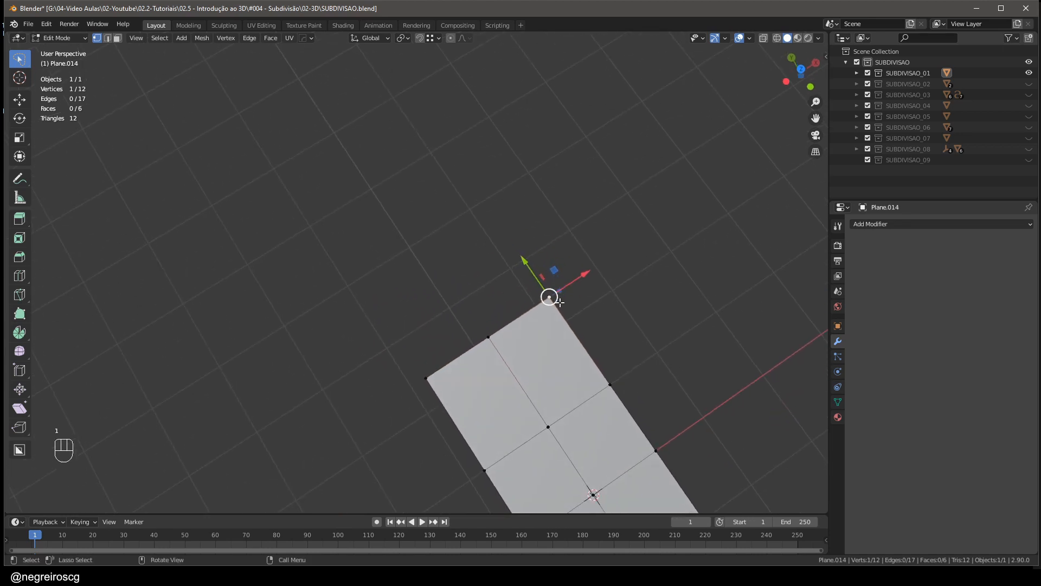
pyautogui.hotkey('shift', 'd')
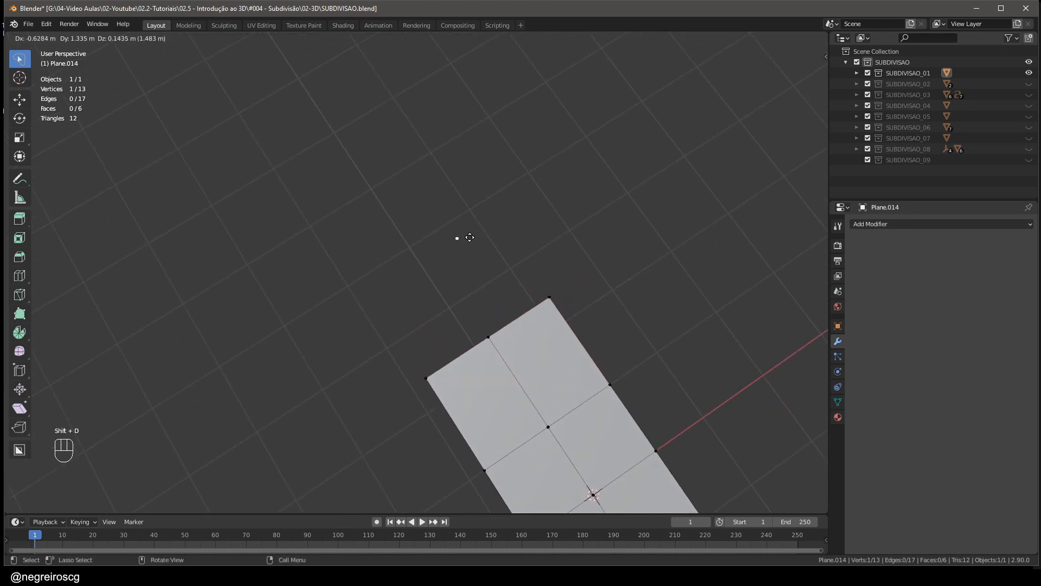
pyautogui.click(487, 242)
pyautogui.moveTo(486, 261); pyautogui.dragTo(435, 291, button='middle')
# - In top view, extrude the loose vertex eight times into an open zigzag chain of edges, and return to Object Mode
pyautogui.press('`')
pyautogui.click(450, 247)
pyautogui.scroll(-2, 323, 228)
pyautogui.scroll(4, 463, 245)
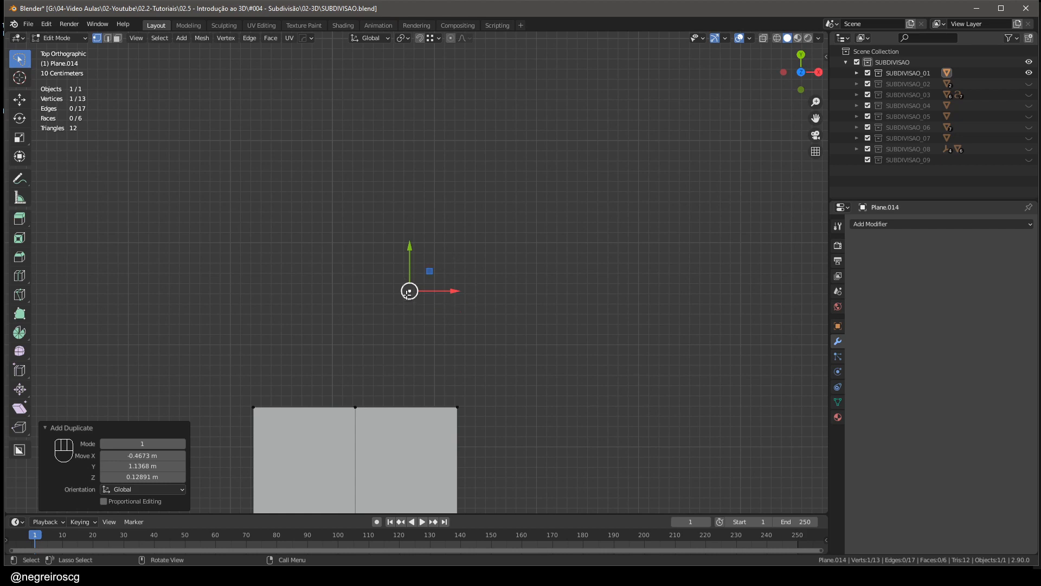
pyautogui.press('e')
pyautogui.click(468, 314)
pyautogui.press('e')
pyautogui.click(504, 317)
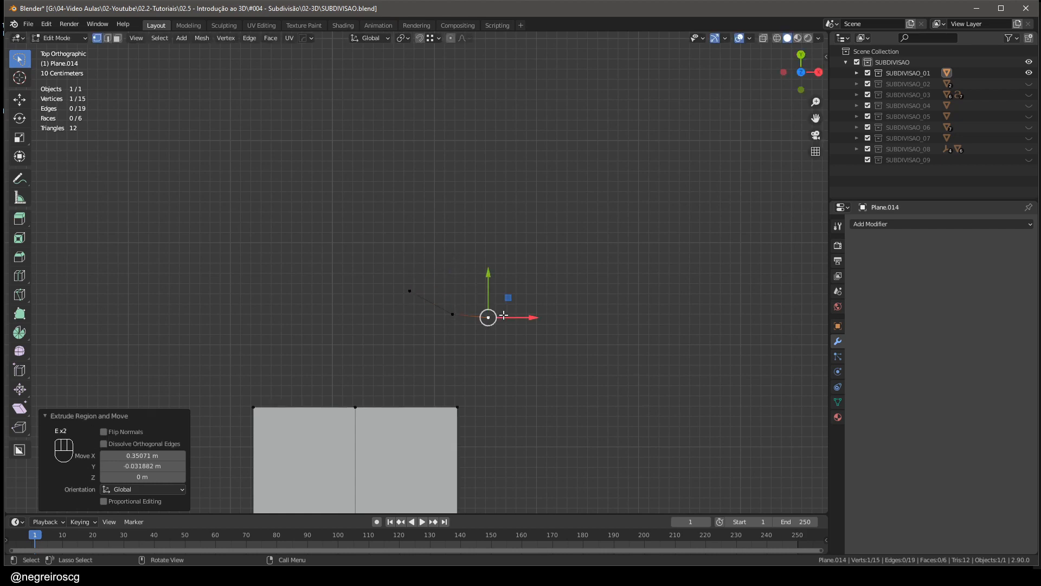
pyautogui.press('e')
pyautogui.click(548, 291)
pyautogui.press('e')
pyautogui.click(532, 260)
pyautogui.press('e')
pyautogui.click(481, 245)
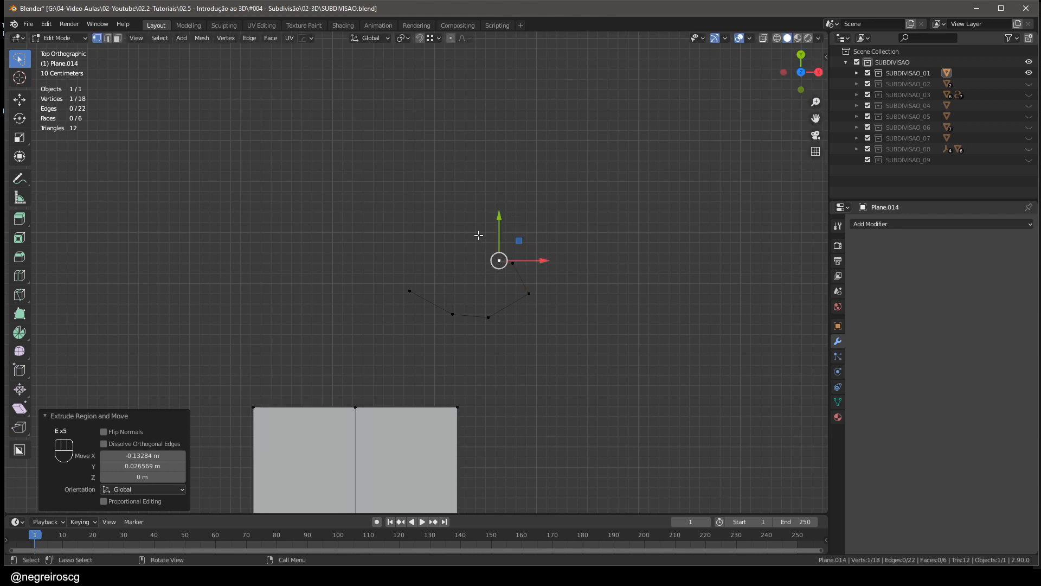
pyautogui.press('e')
pyautogui.click(531, 175)
pyautogui.press('e')
pyautogui.click(601, 253)
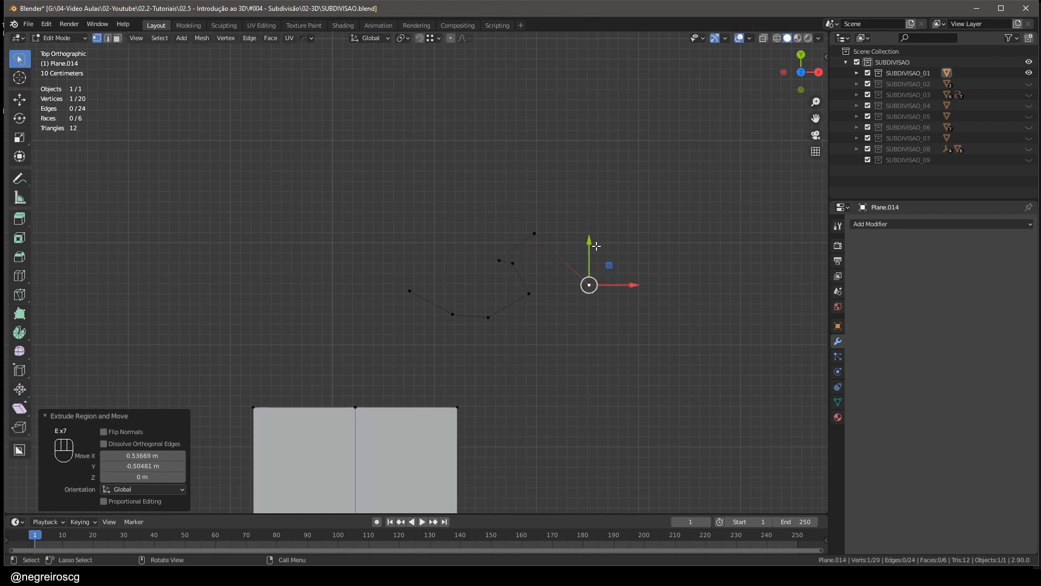
pyautogui.press('e')
pyautogui.click(550, 307)
pyautogui.scroll(-2, 551, 307)
pyautogui.keyDown('shift'); pyautogui.moveTo(559, 334); pyautogui.dragTo(469, 277, button='middle'); pyautogui.keyUp('shift')
pyautogui.scroll(-3, 471, 277)
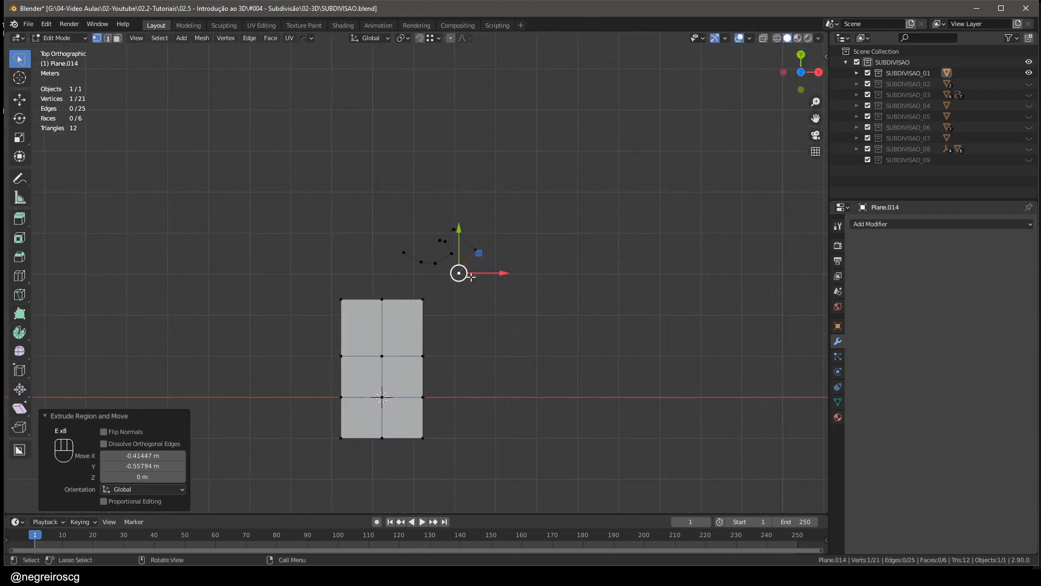
pyautogui.moveTo(441, 329); pyautogui.dragTo(424, 377, button='middle')
pyautogui.hotkey('ctrl', 'Tab')
pyautogui.scroll(-1, 449, 305)
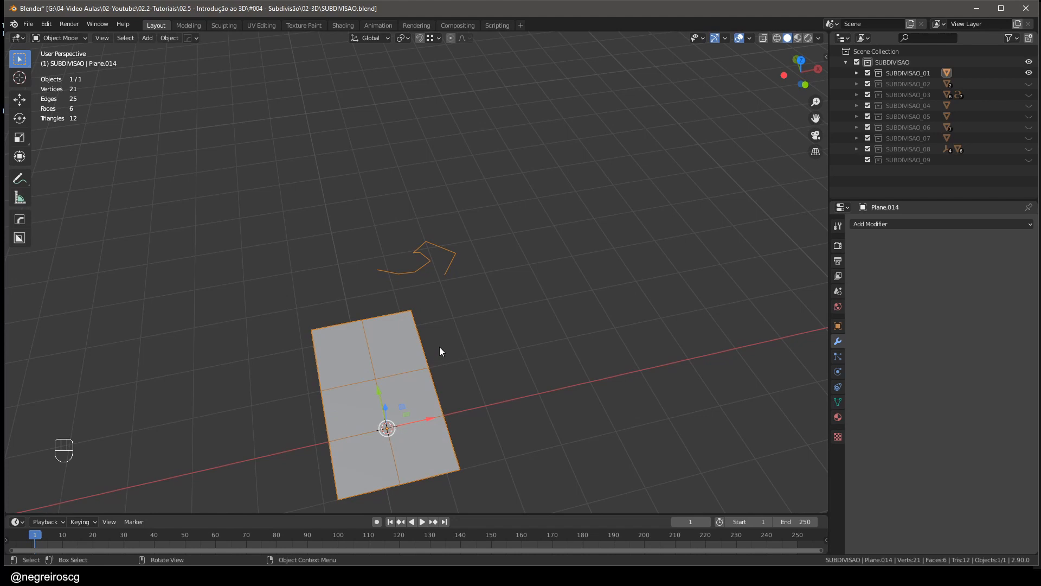
# - In Edit Mode, extrude the outer side edge of the mesh's far corner face sideways to add another face
pyautogui.hotkey('ctrl', 'Tab')
pyautogui.keyDown('ctrl'); pyautogui.scroll(-3, 456, 363); pyautogui.keyUp('ctrl')
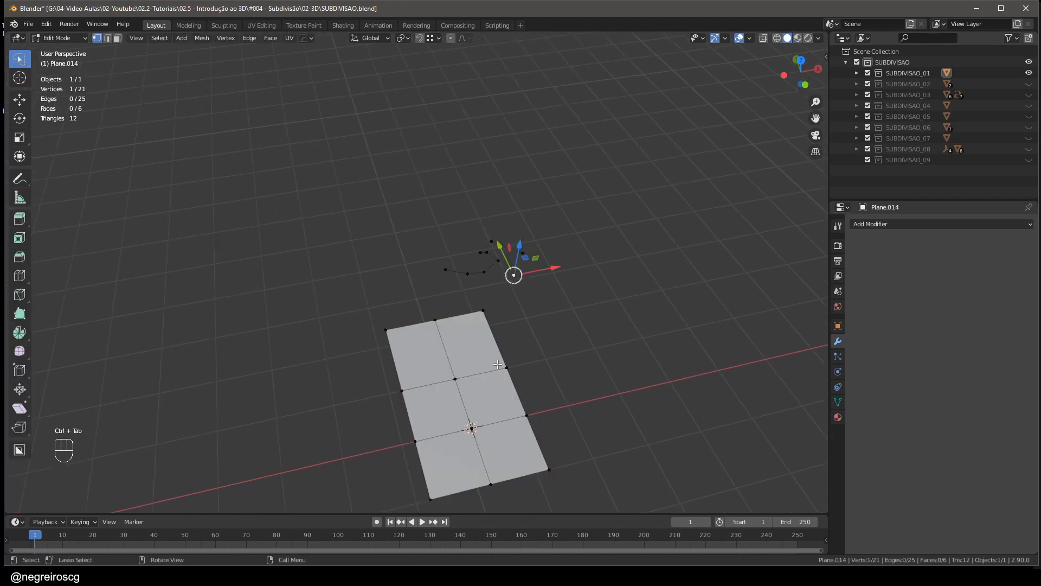
pyautogui.press('2')
pyautogui.click(495, 338)
pyautogui.press('e')
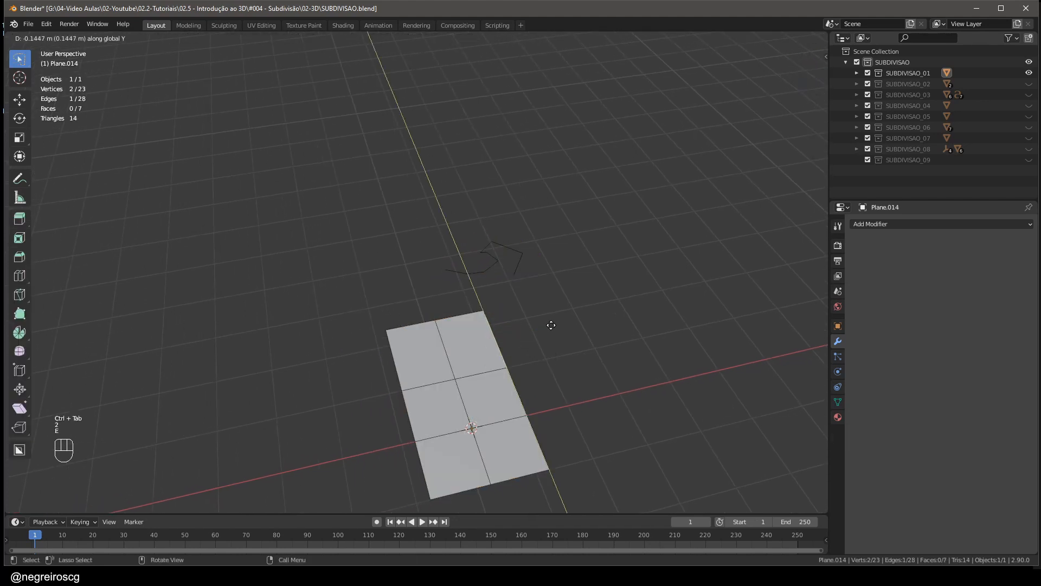
pyautogui.click(566, 332)
# - Return to Object Mode and move the plane object about 3.27 m along negative X
pyautogui.hotkey('ctrl', 'Tab')
pyautogui.moveTo(570, 334); pyautogui.dragTo(470, 404, button='middle')
pyautogui.press('g')
pyautogui.click(233, 427)
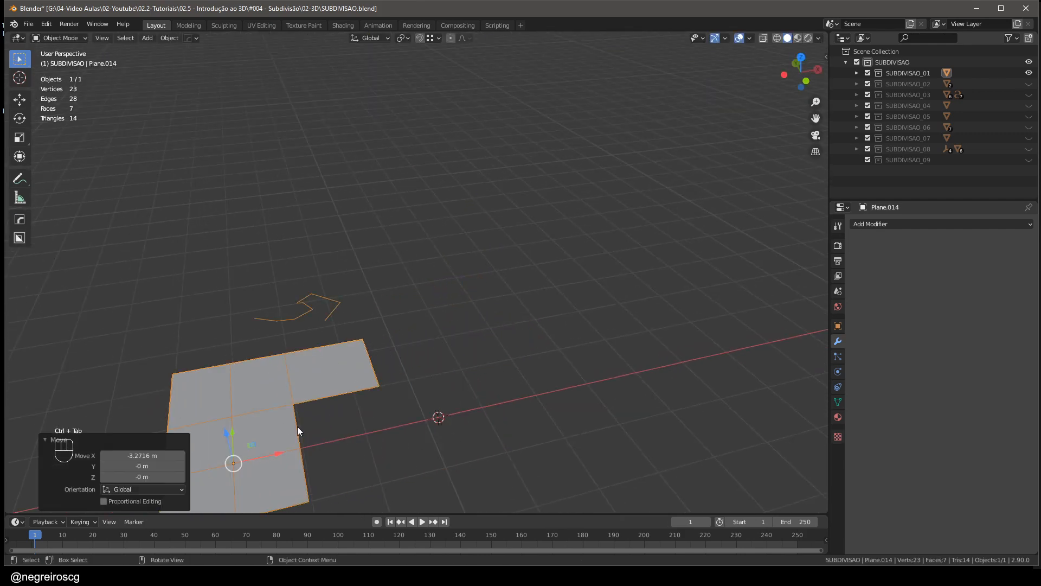
# - Show the SUBDIVISAO_02 collection and select the low-poly monkey head
pyautogui.click(1029, 84)
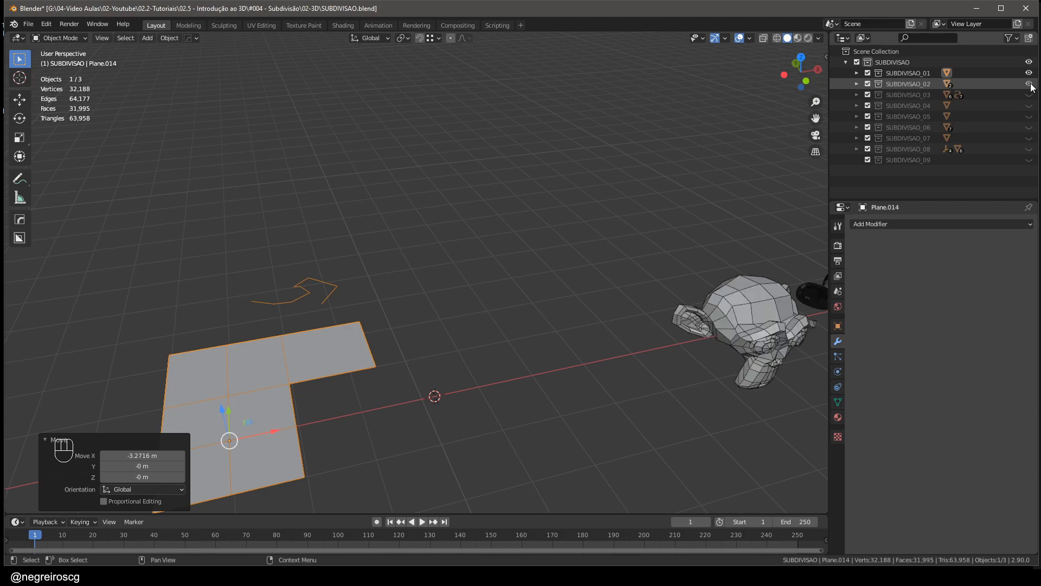
pyautogui.keyDown('shift'); pyautogui.moveTo(790, 295); pyautogui.dragTo(545, 294, button='middle'); pyautogui.keyUp('shift')
pyautogui.scroll(2, 458, 319)
pyautogui.click(458, 320)
pyautogui.moveTo(458, 320)
pyautogui.mouseDown(button='middle')
pyautogui.moveTo(495, 346)
pyautogui.moveTo(523, 323)
pyautogui.moveTo(395, 355)
pyautogui.moveTo(429, 313)
pyautogui.moveTo(457, 308)
pyautogui.mouseUp(button='middle')
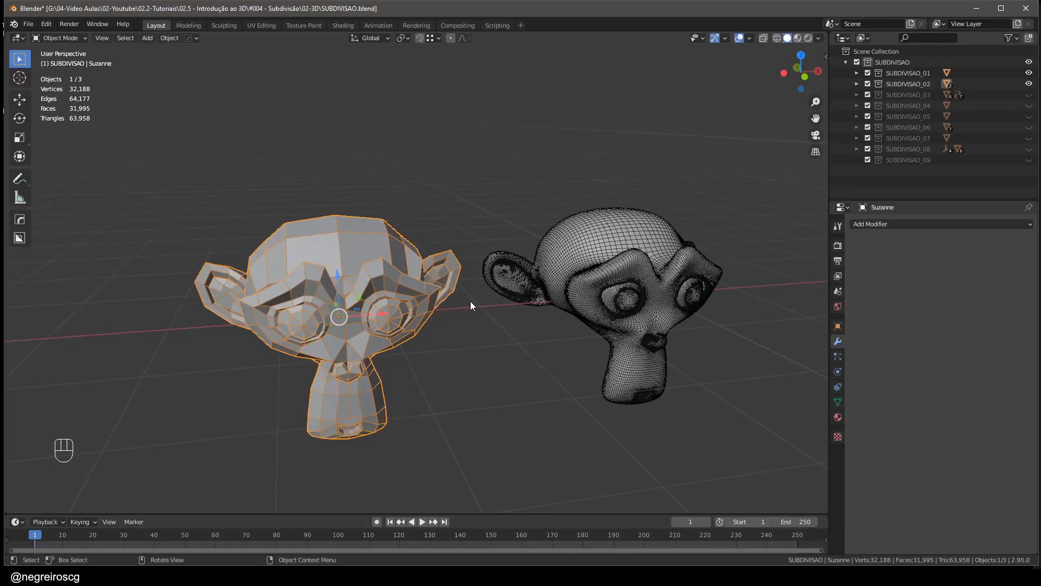
# - Examine the low-poly and high-density monkey heads side by side, comparing their mesh density and surface detail
pyautogui.moveTo(419, 332); pyautogui.dragTo(423, 332, button='middle')
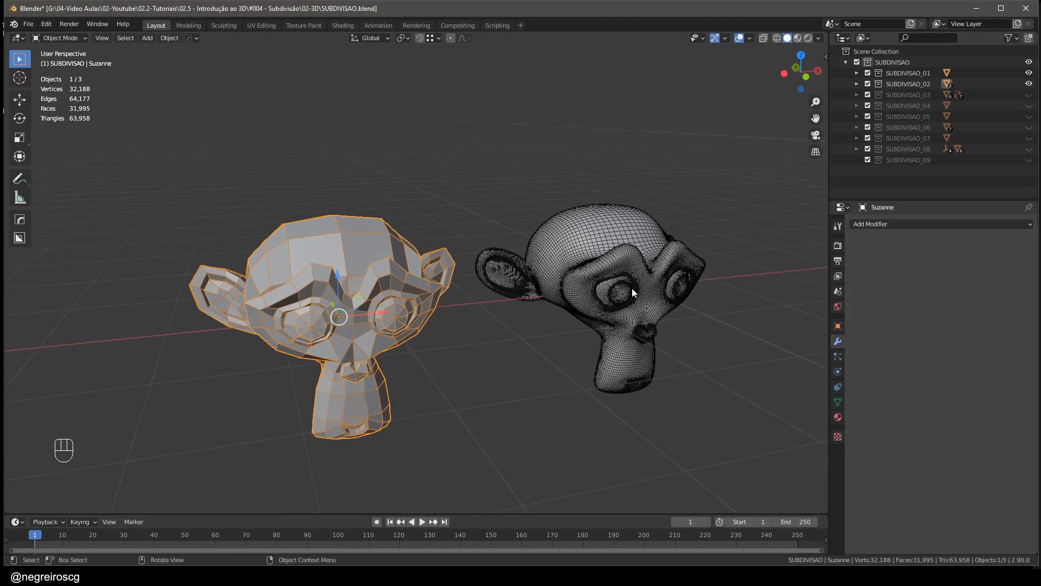
pyautogui.moveTo(632, 288); pyautogui.dragTo(605, 322, button='middle')
pyautogui.click(682, 280)
pyautogui.scroll(3, 668, 193)
pyautogui.moveTo(669, 194); pyautogui.dragTo(611, 254, button='middle')
pyautogui.keyDown('shift'); pyautogui.moveTo(341, 269); pyautogui.dragTo(375, 251, button='middle'); pyautogui.keyUp('shift')
pyautogui.click(340, 263)
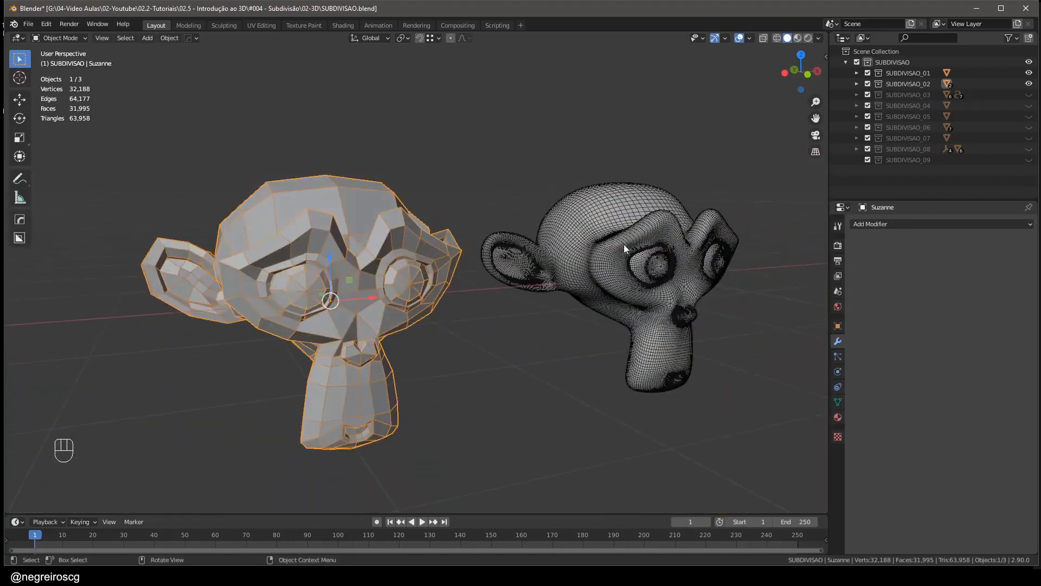
pyautogui.keyDown('ctrl'); pyautogui.moveTo(624, 244); pyautogui.dragTo(603, 230, button='middle'); pyautogui.keyUp('ctrl')
pyautogui.click(632, 226)
pyautogui.click(464, 318)
pyautogui.moveTo(464, 318); pyautogui.dragTo(637, 296, button='middle')
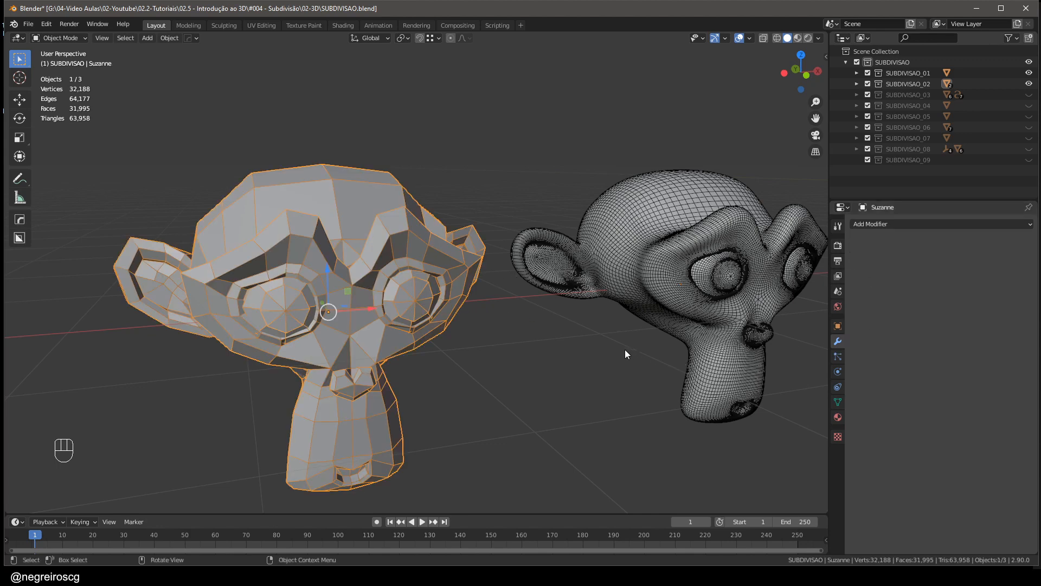
pyautogui.press('ctrl+Print')
pyautogui.moveTo(169, 96); pyautogui.dragTo(1007, 544)
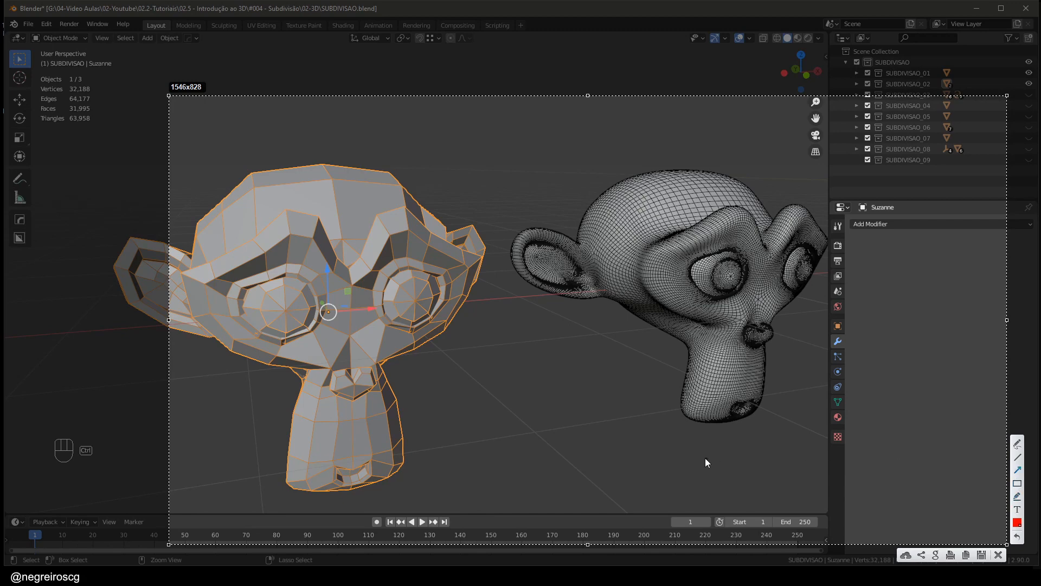
pyautogui.moveTo(703, 455); pyautogui.dragTo(832, 341)
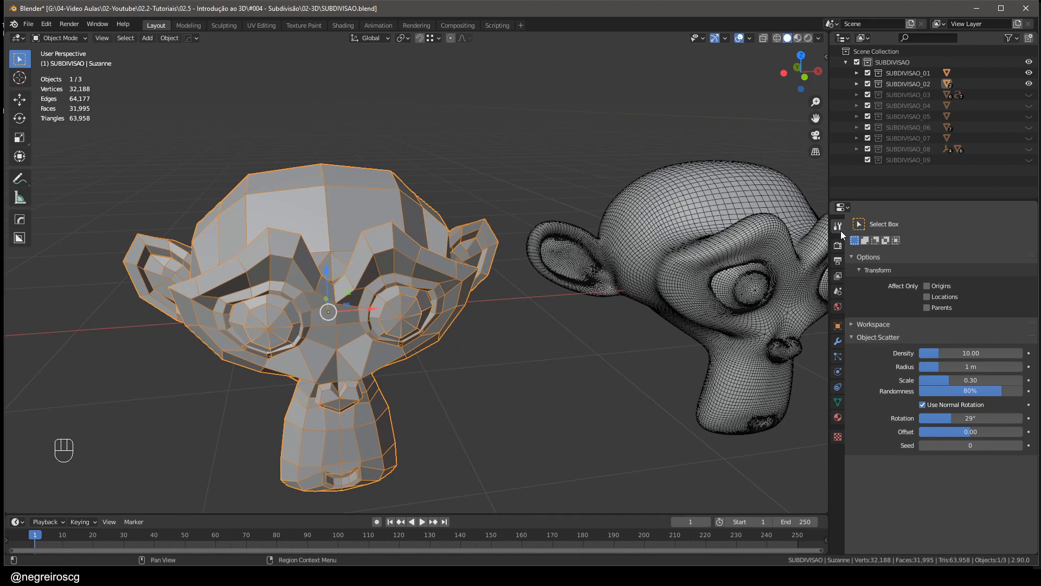
# - Open the modifier properties of the low-poly monkey head
pyautogui.click(837, 342)
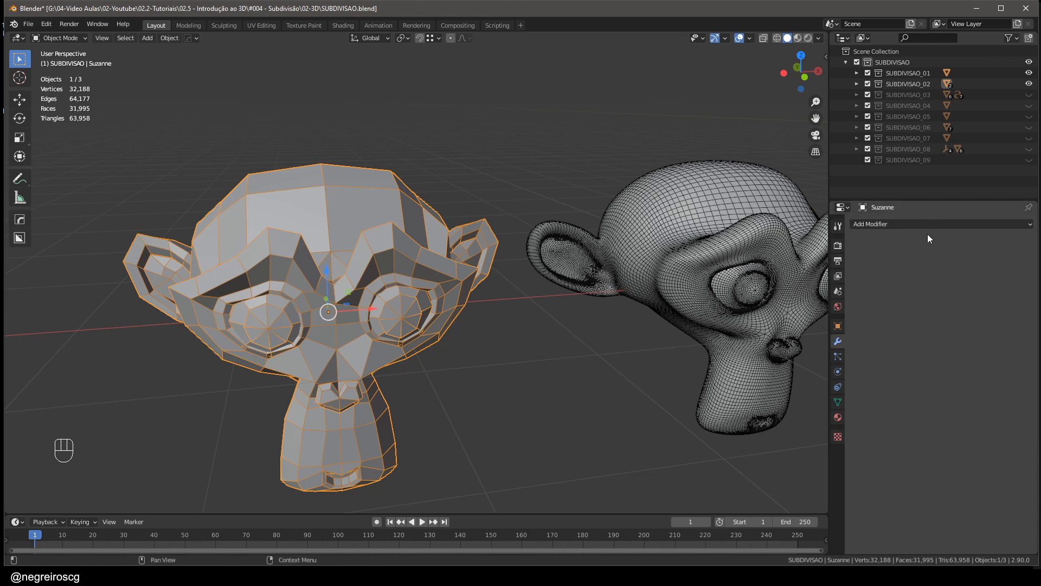
pyautogui.moveTo(515, 270); pyautogui.dragTo(367, 293, button='middle')
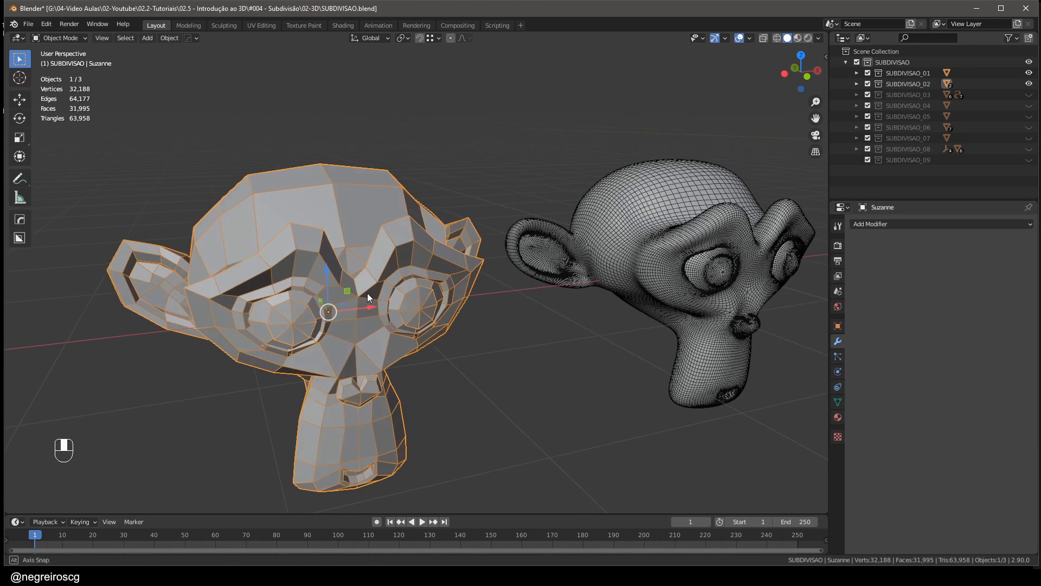
# - Add a Subdivision Surface modifier to the low-poly monkey head
pyautogui.click(905, 224)
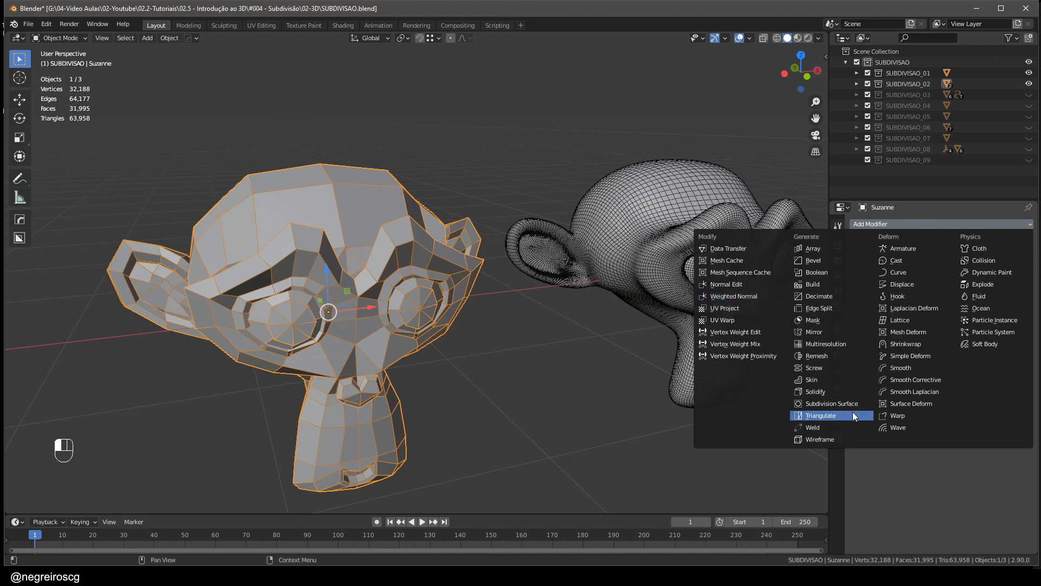
pyautogui.click(822, 402)
pyautogui.moveTo(520, 366); pyautogui.dragTo(505, 360, button='middle')
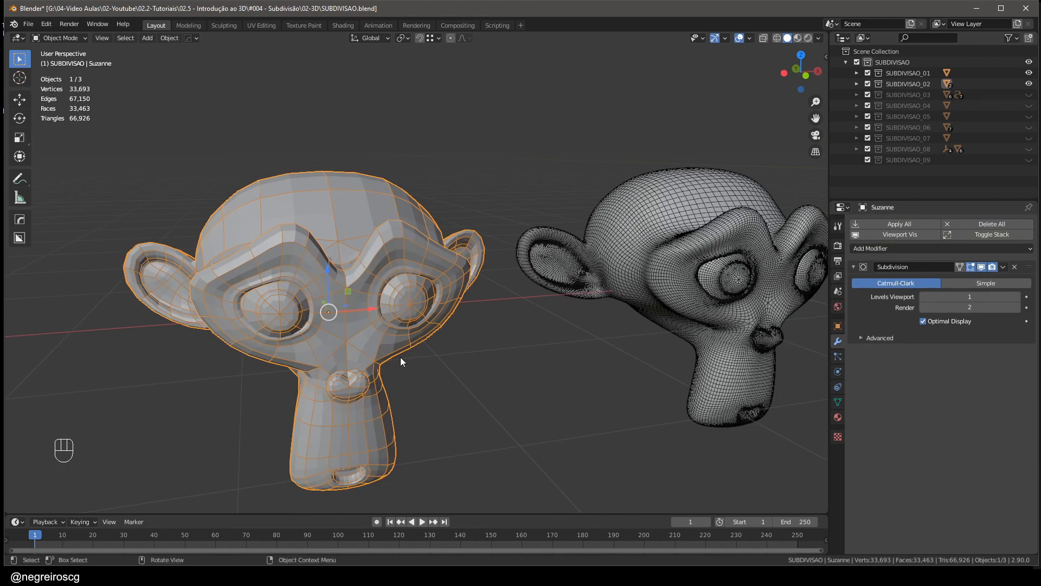
pyautogui.moveTo(400, 357); pyautogui.dragTo(373, 320, button='middle')
pyautogui.scroll(3, 366, 280)
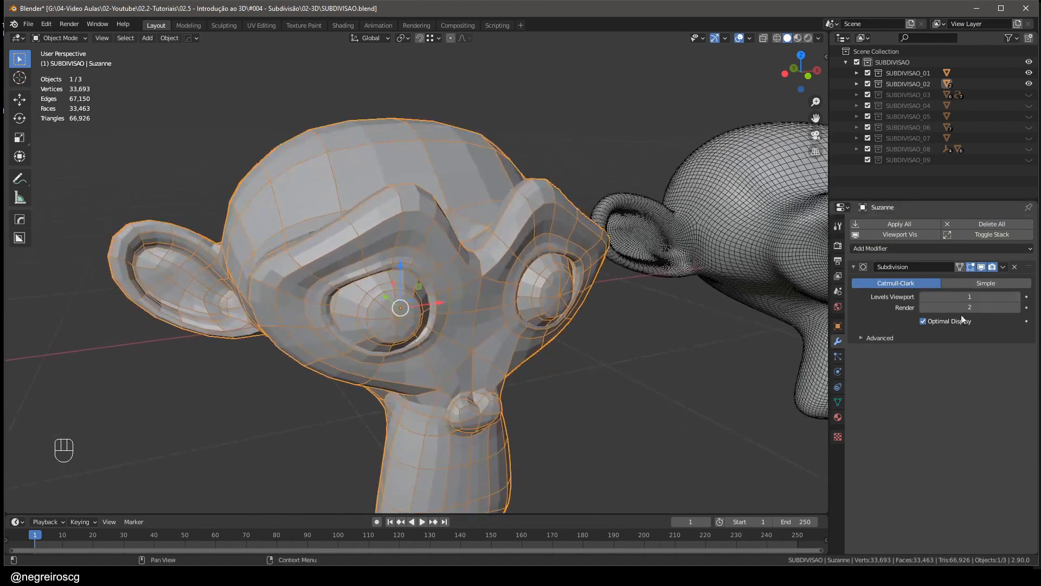
# - Turn off Optimal Display in the monkey head's Subdivision modifier so the interior subdivided edges are drawn
pyautogui.moveTo(537, 327); pyautogui.dragTo(527, 330, button='middle')
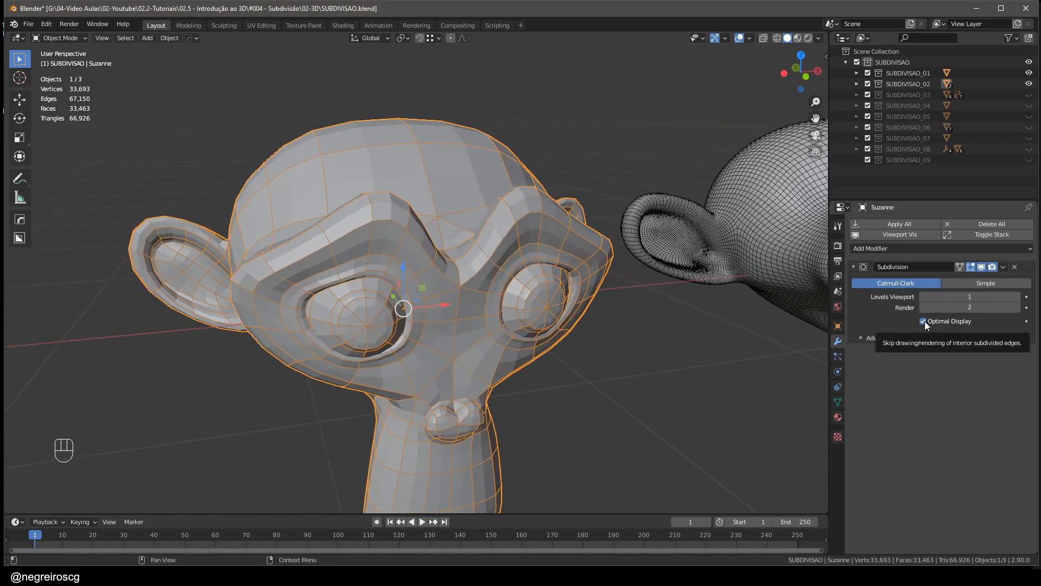
pyautogui.moveTo(543, 309); pyautogui.dragTo(583, 251, button='middle')
pyautogui.scroll(-2, 505, 298)
pyautogui.scroll(2, 517, 268)
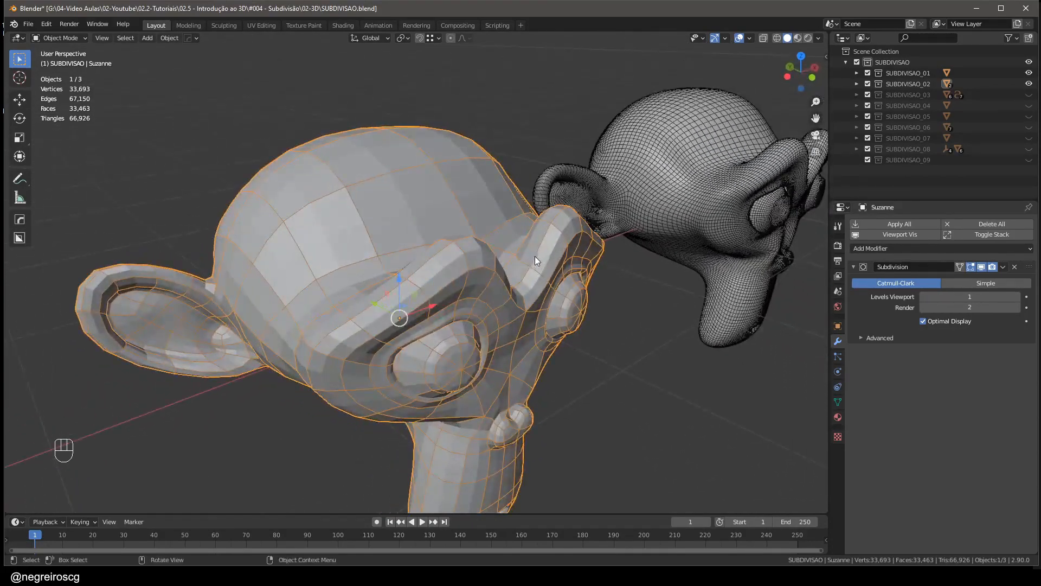
pyautogui.click(923, 322)
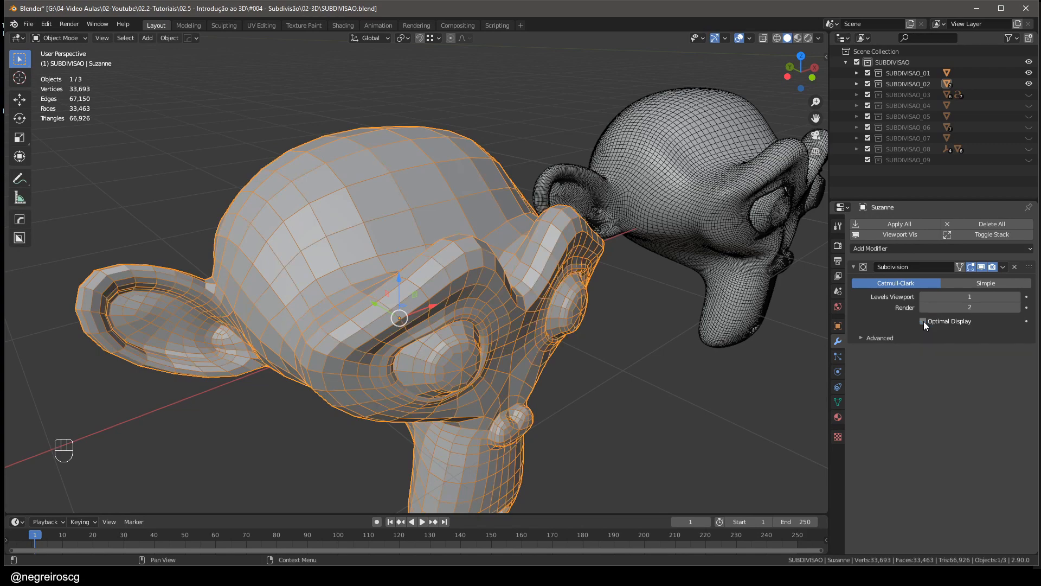
pyautogui.moveTo(786, 325); pyautogui.dragTo(429, 228, button='middle')
# - Apply Shade Smooth to the subdivided monkey head
pyautogui.rightClick(424, 210)
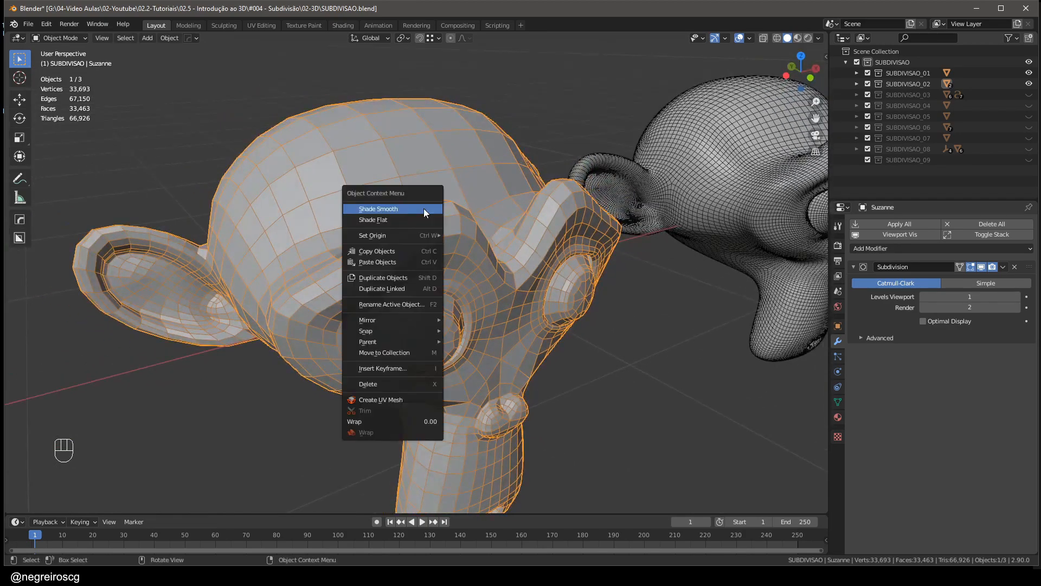
pyautogui.click(378, 211)
pyautogui.moveTo(373, 208); pyautogui.dragTo(473, 256, button='middle')
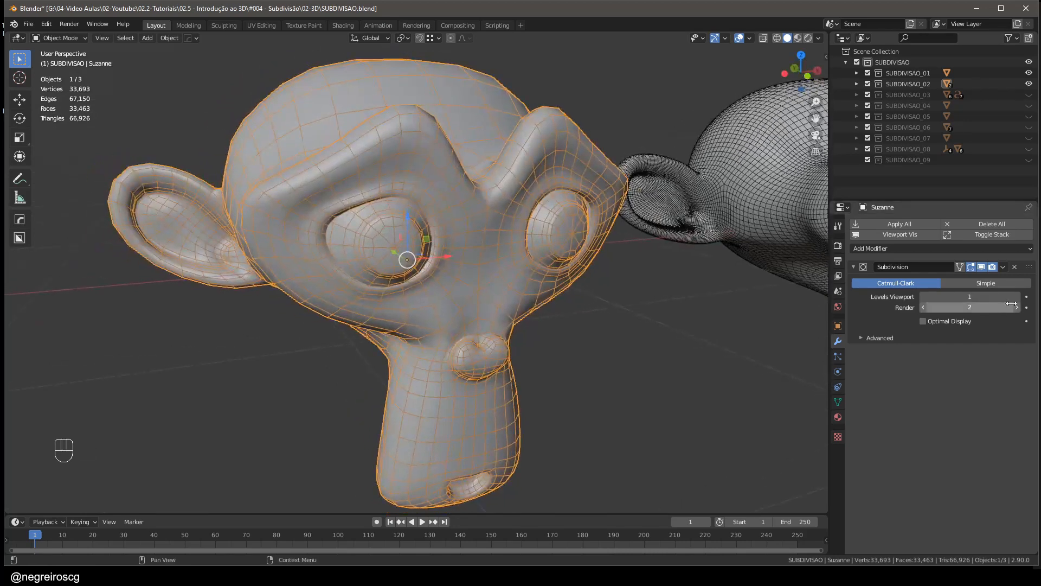
# - Switch the Subdivision modifier's viewport display off and back on to compare the smooth-shaded head with and without subdivision
pyautogui.click(980, 267)
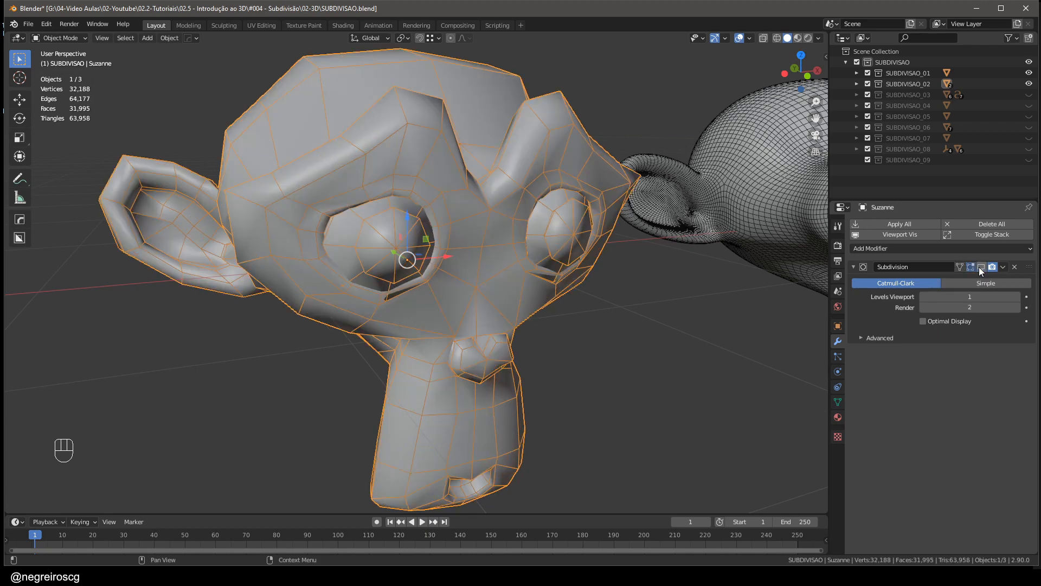
pyautogui.click(980, 267)
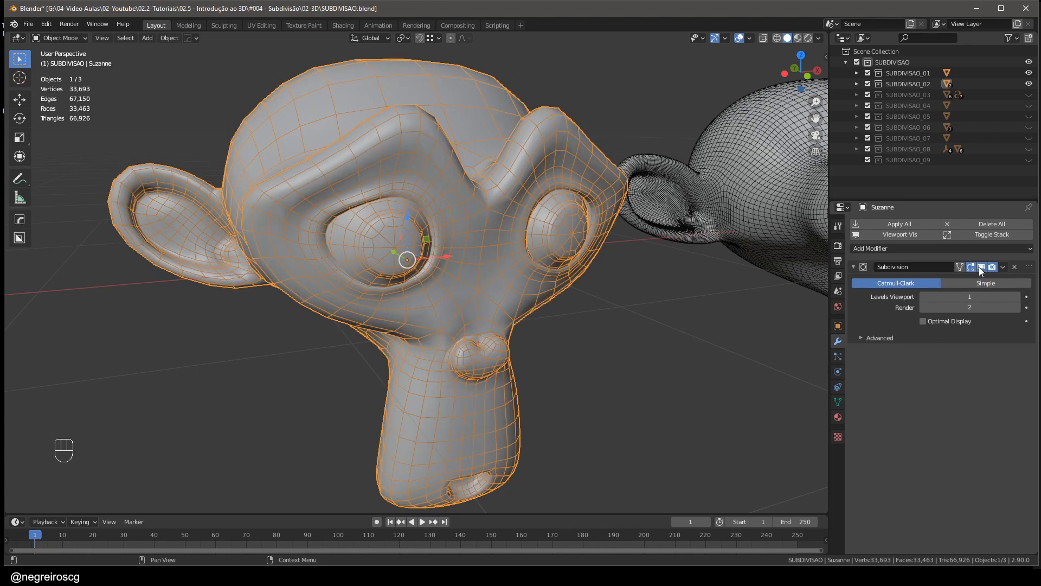
pyautogui.moveTo(553, 301); pyautogui.dragTo(653, 330, button='middle')
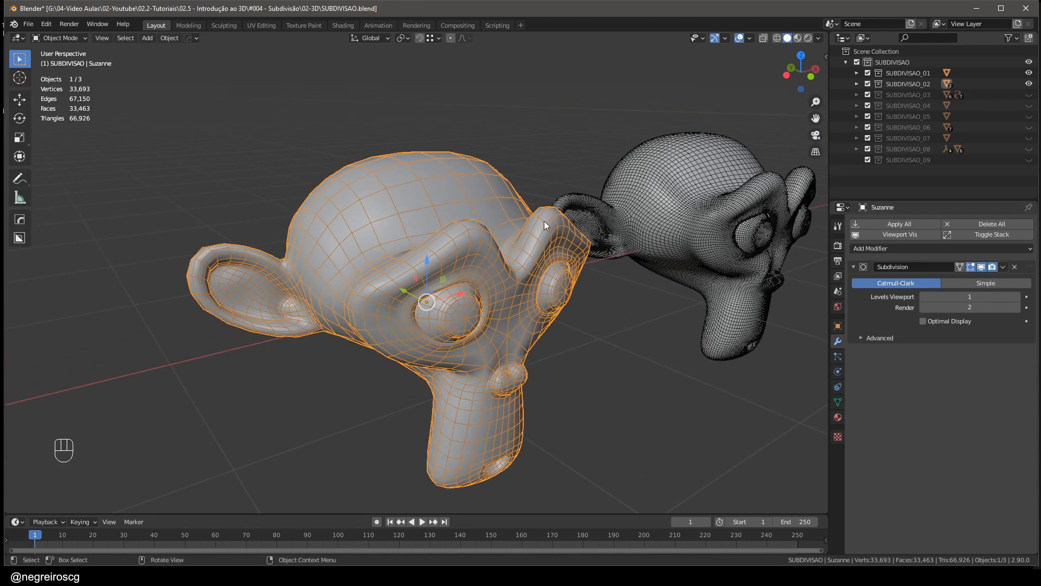
pyautogui.keyDown('ctrl'); pyautogui.moveTo(545, 221); pyautogui.dragTo(623, 277, button='middle'); pyautogui.keyUp('ctrl')
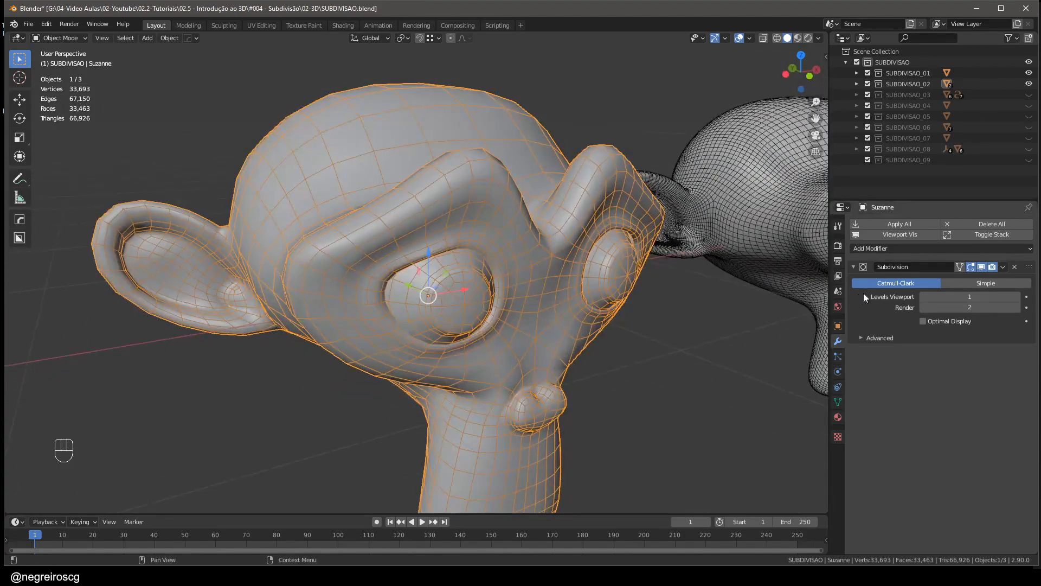
# - Raise the Subdivision modifier's viewport level to 2 and then 3 on the selected monkey head
pyautogui.moveTo(726, 301); pyautogui.dragTo(604, 290, button='middle')
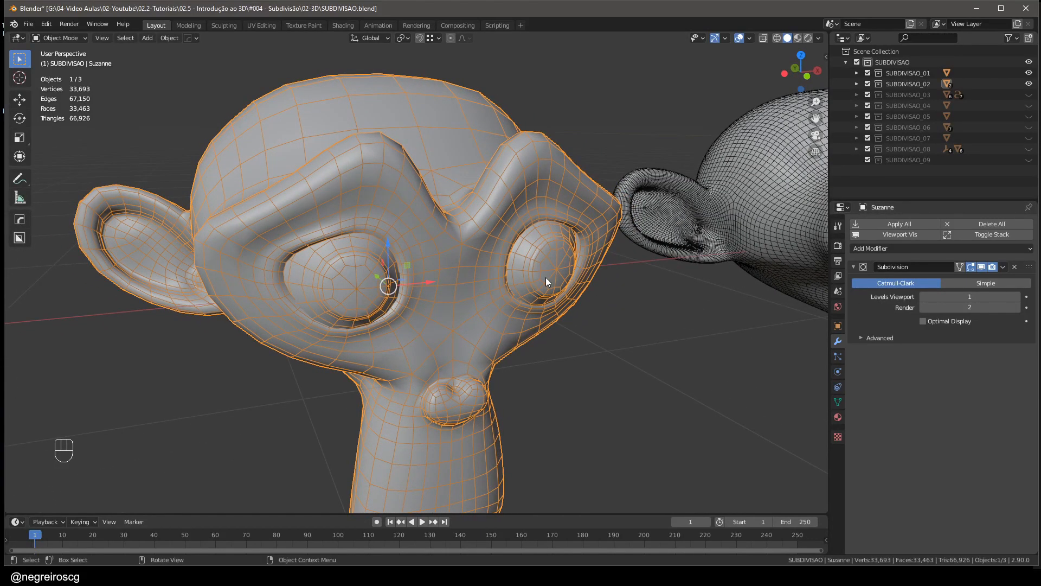
pyautogui.scroll(-2, 545, 278)
pyautogui.moveTo(546, 277); pyautogui.dragTo(531, 274, button='middle')
pyautogui.scroll(2, 531, 273)
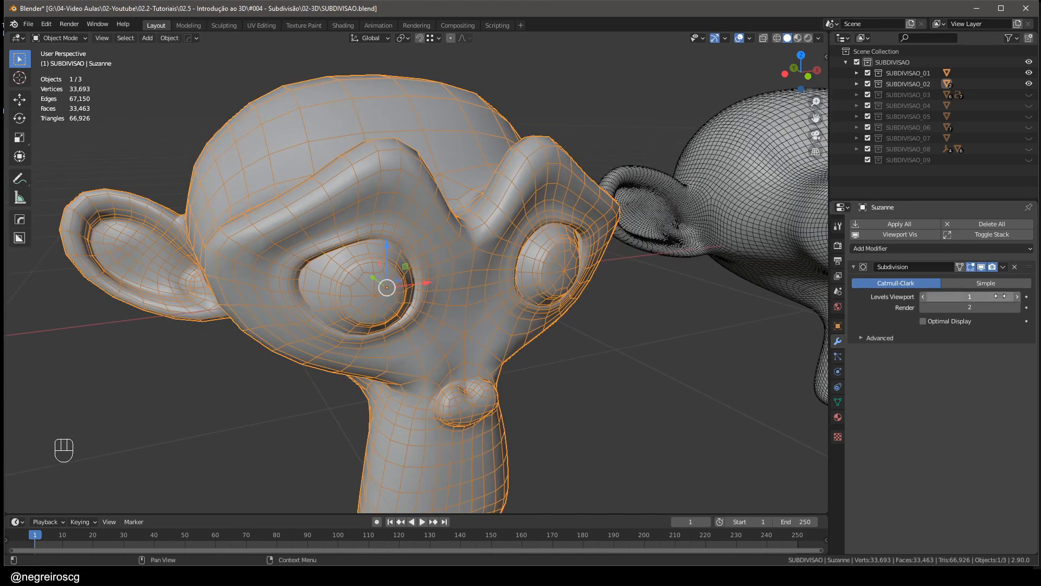
pyautogui.click(1017, 296)
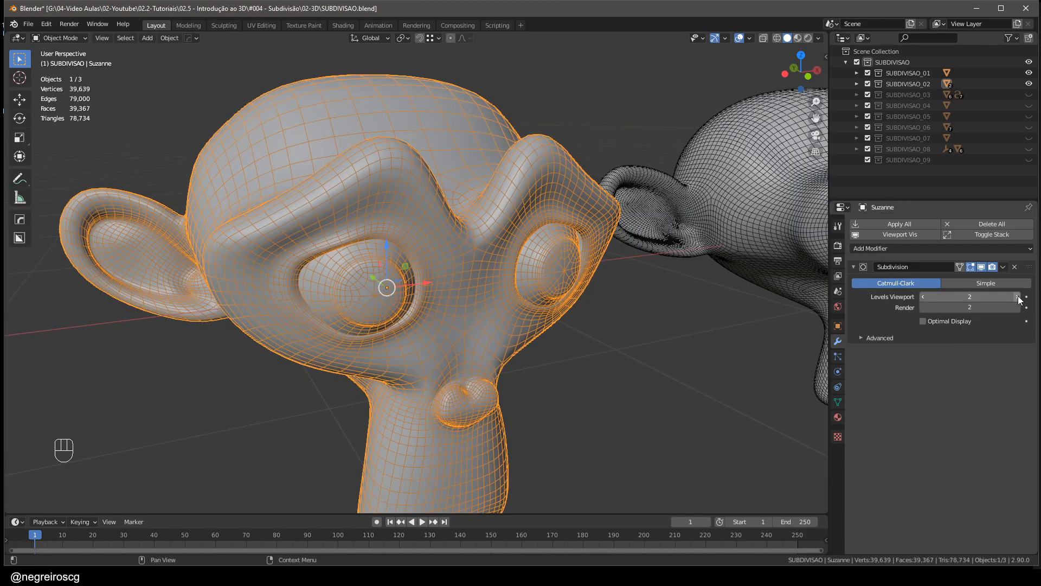
pyautogui.click(1017, 297)
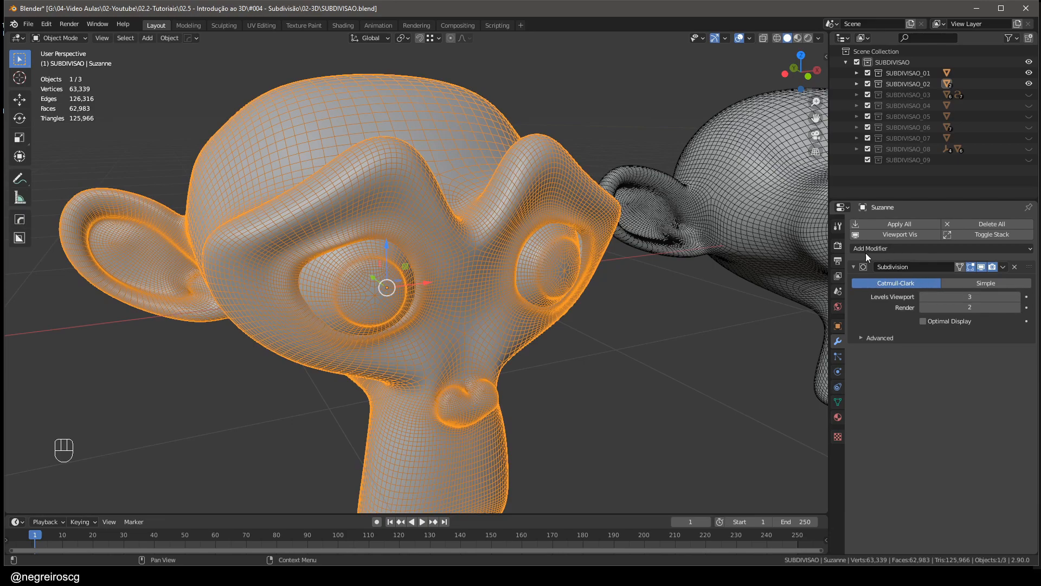
pyautogui.moveTo(334, 335); pyautogui.dragTo(310, 323, button='middle')
pyautogui.moveTo(561, 301); pyautogui.dragTo(525, 305, button='middle')
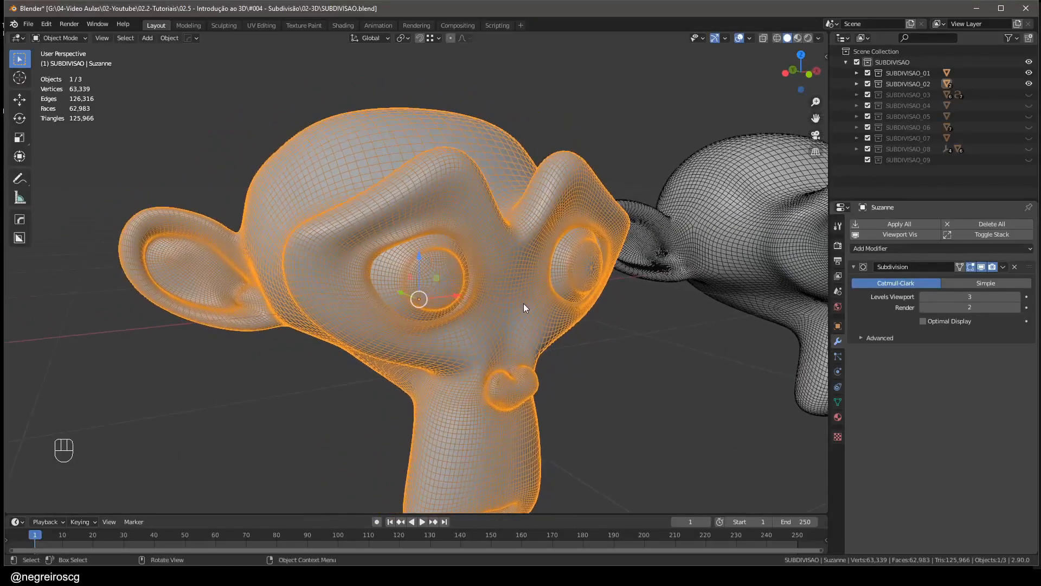
# - Compare the head's original mesh with its level 3 subdivision from the front by toggling the modifier's viewport display
pyautogui.click(984, 266)
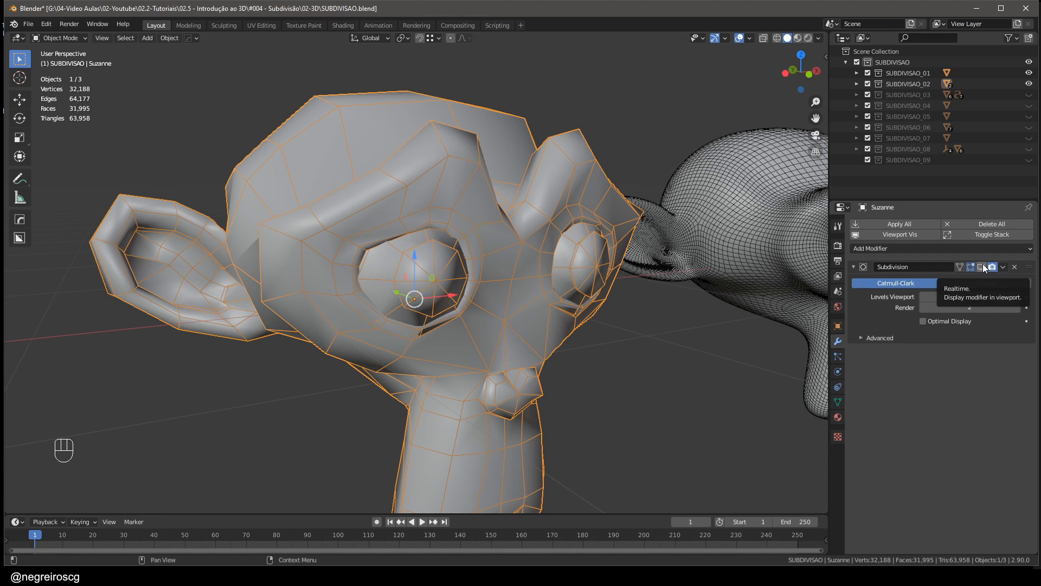
pyautogui.moveTo(529, 226); pyautogui.dragTo(501, 112, button='middle')
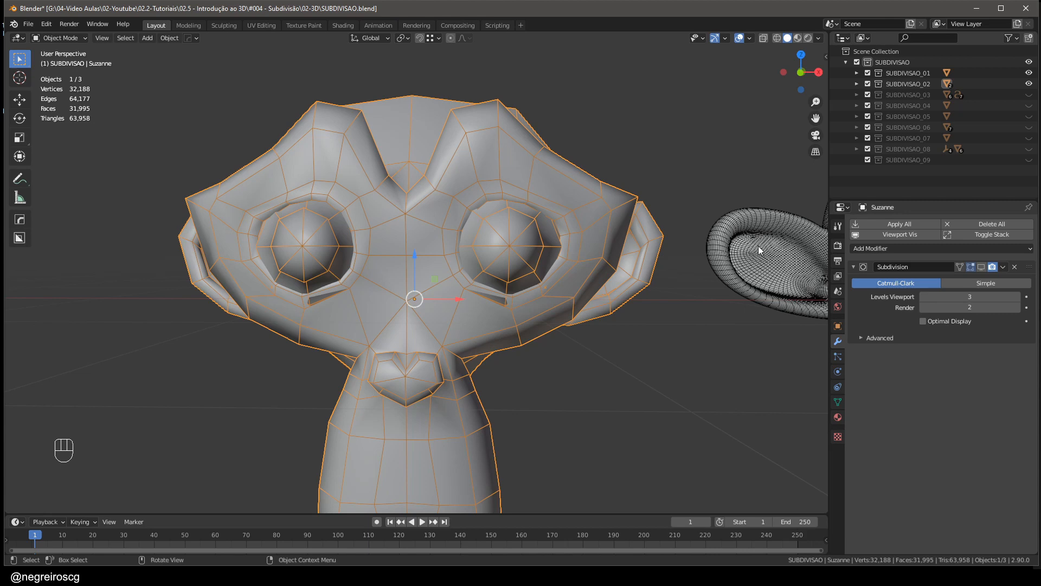
pyautogui.click(981, 266)
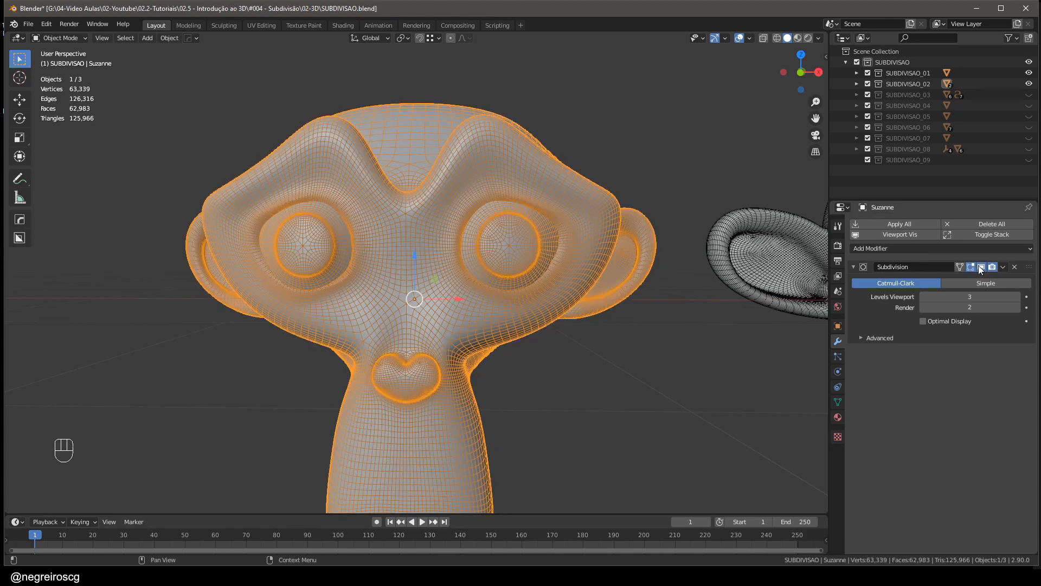
# - Show the SUBDIVISAO_03 collection and set the selected monkey head's viewport subdivision level to 1
pyautogui.scroll(-3, 476, 297)
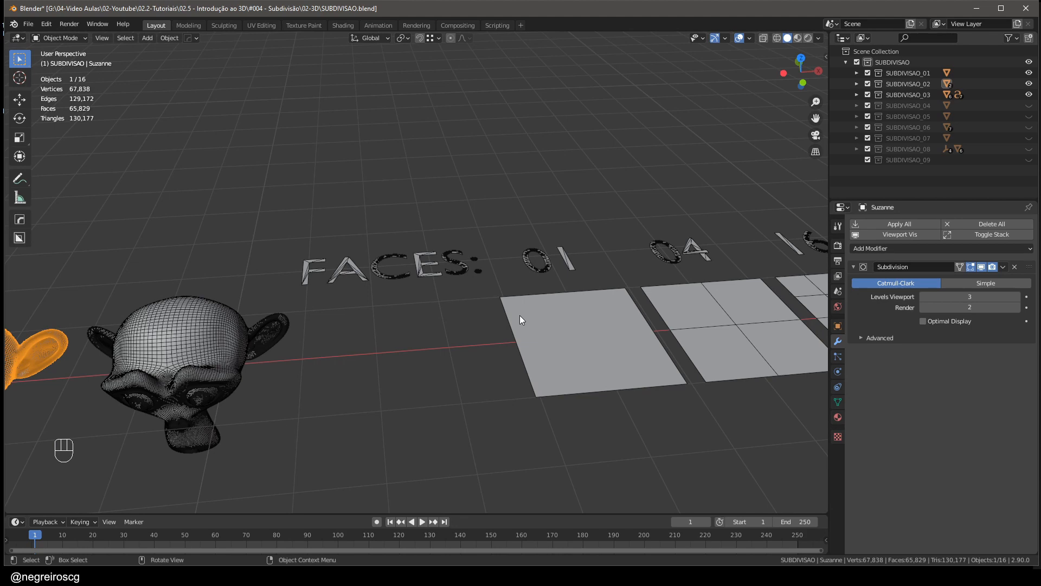
pyautogui.keyDown('shift'); pyautogui.moveTo(597, 334); pyautogui.dragTo(427, 379, button='middle'); pyautogui.keyUp('shift')
pyautogui.click(427, 379)
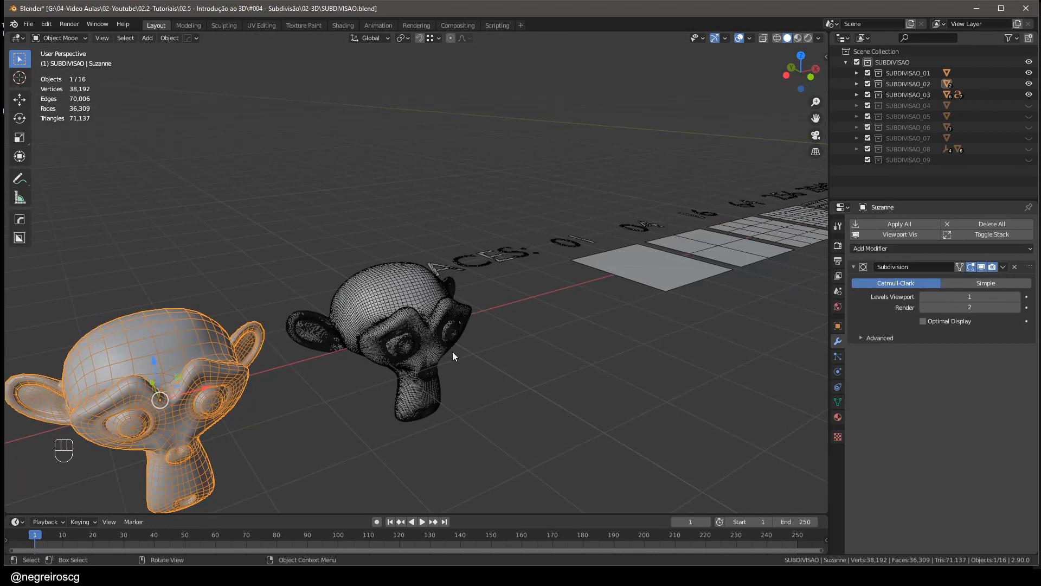
pyautogui.keyDown('shift'); pyautogui.moveTo(488, 327); pyautogui.dragTo(645, 298, button='middle'); pyautogui.keyUp('shift')
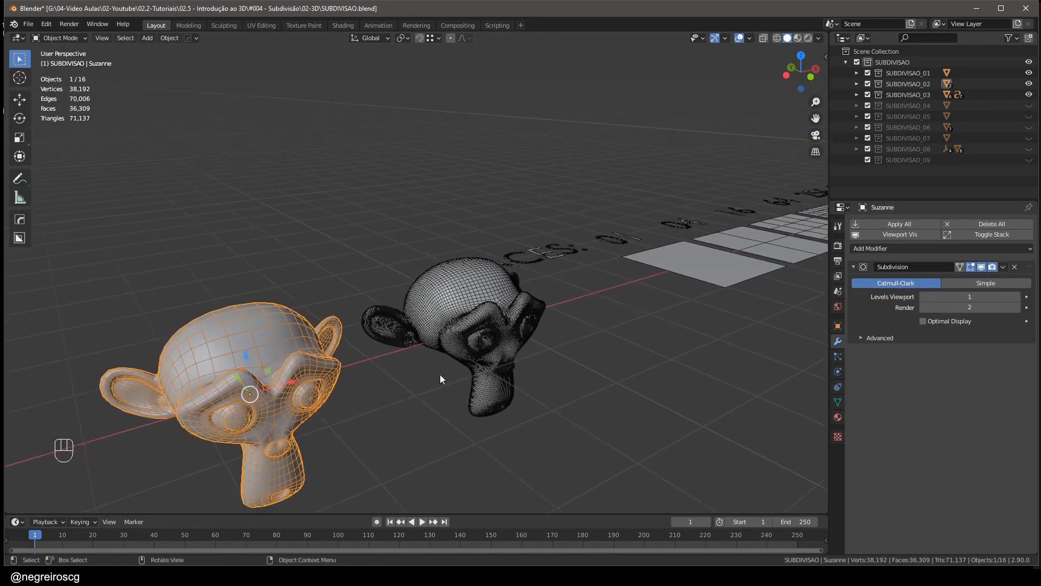
pyautogui.keyDown('shift'); pyautogui.moveTo(712, 294); pyautogui.dragTo(508, 404, button='middle'); pyautogui.keyUp('shift')
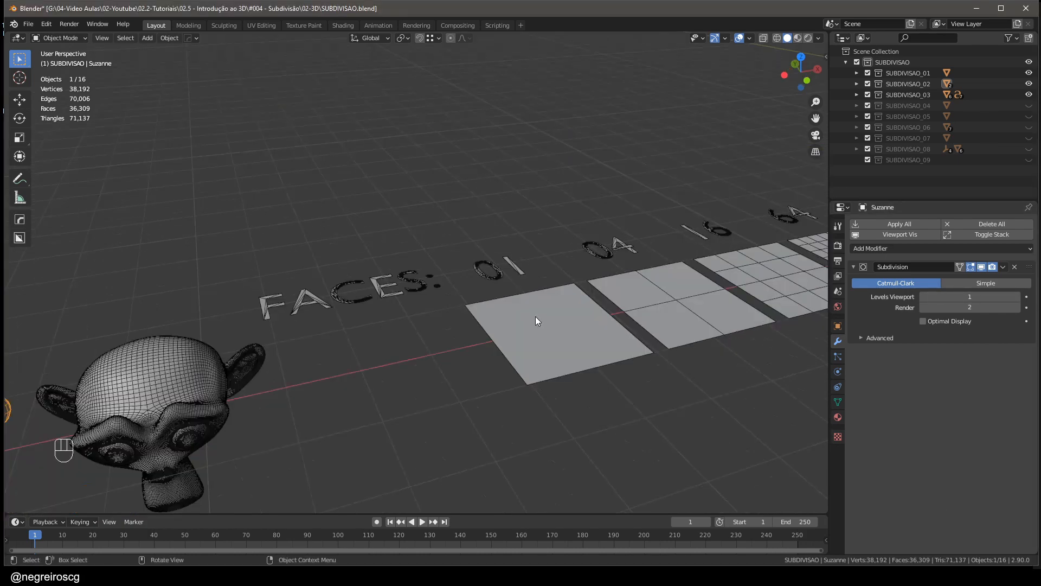
# - Select the undivided plane labelled 01 and look at the row of planes in top orthographic view
pyautogui.click(535, 320)
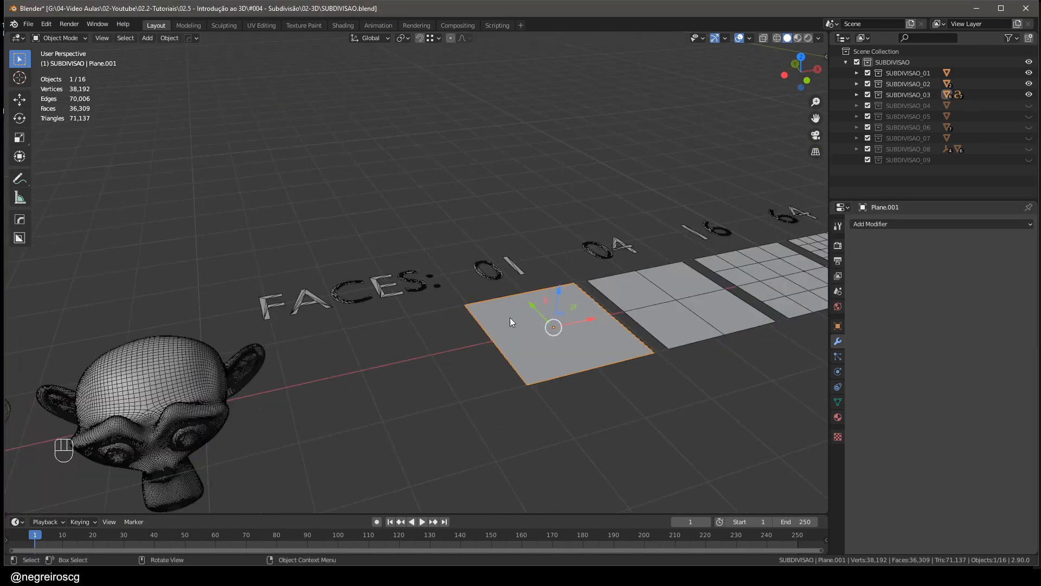
pyautogui.click(144, 378)
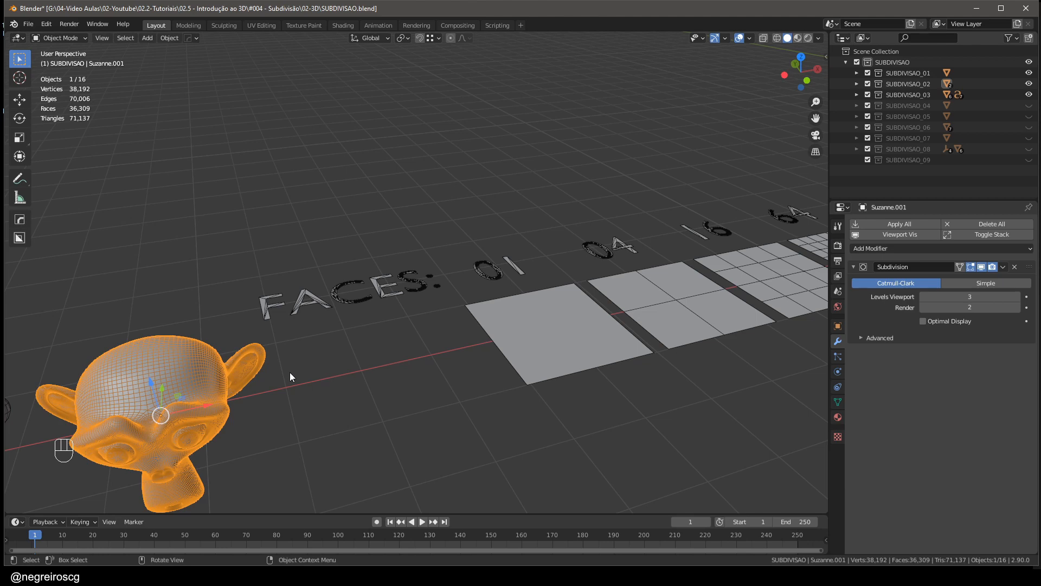
pyautogui.click(594, 333)
pyautogui.scroll(-2, 591, 337)
pyautogui.keyDown('shift'); pyautogui.moveTo(590, 337); pyautogui.dragTo(496, 401, button='middle'); pyautogui.keyUp('shift')
pyautogui.press('`')
pyautogui.press('8')
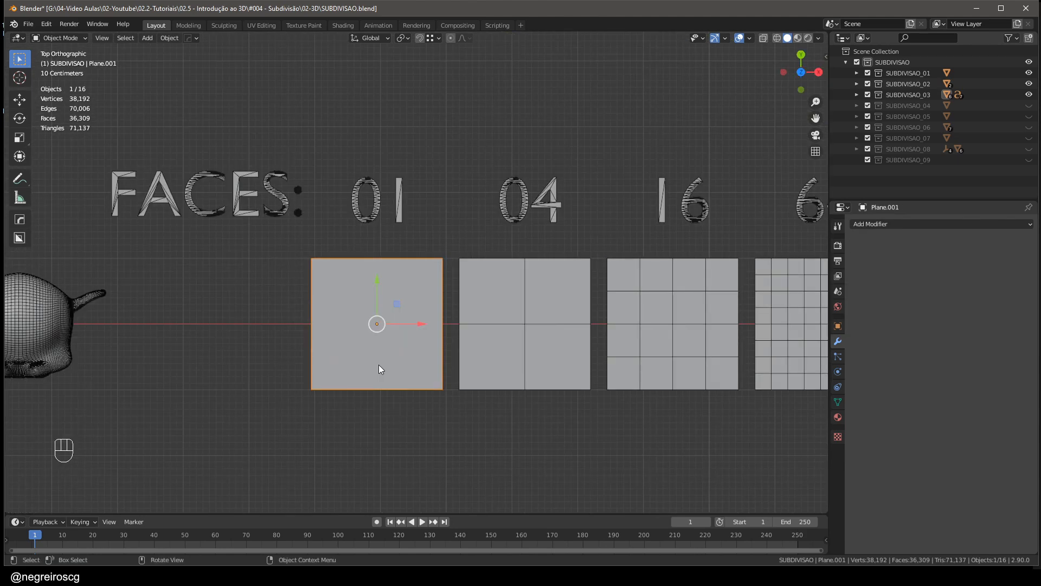
# - Select the planes labelled 04, 16, 64, 256 and 2048 in turn to inspect each one's viewport subdivision level
pyautogui.click(527, 330)
pyautogui.keyDown('shift'); pyautogui.moveTo(526, 328); pyautogui.dragTo(511, 320, button='middle'); pyautogui.keyUp('shift')
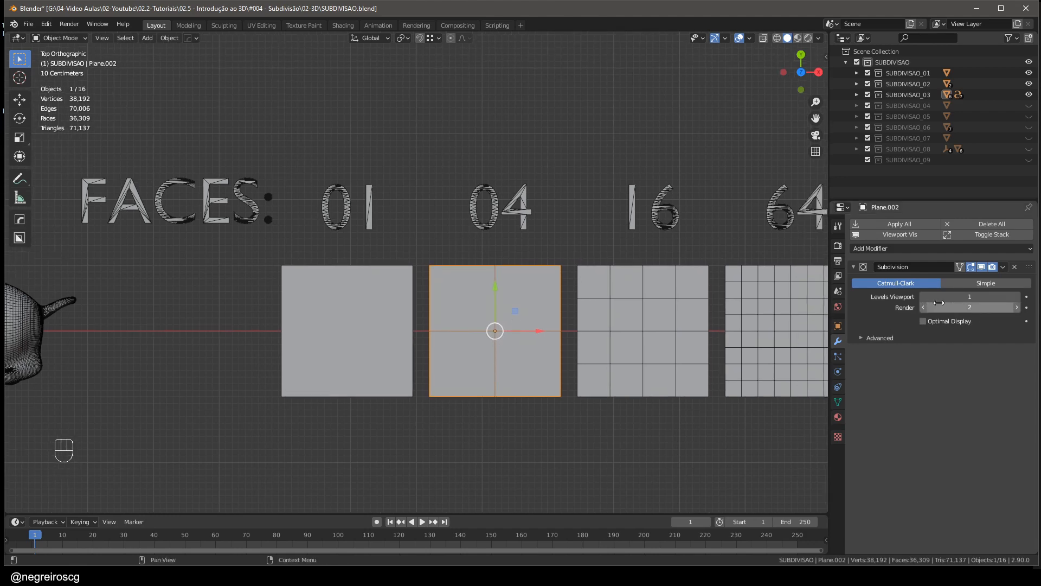
pyautogui.keyDown('shift'); pyautogui.moveTo(402, 283); pyautogui.dragTo(369, 276, button='middle'); pyautogui.keyUp('shift')
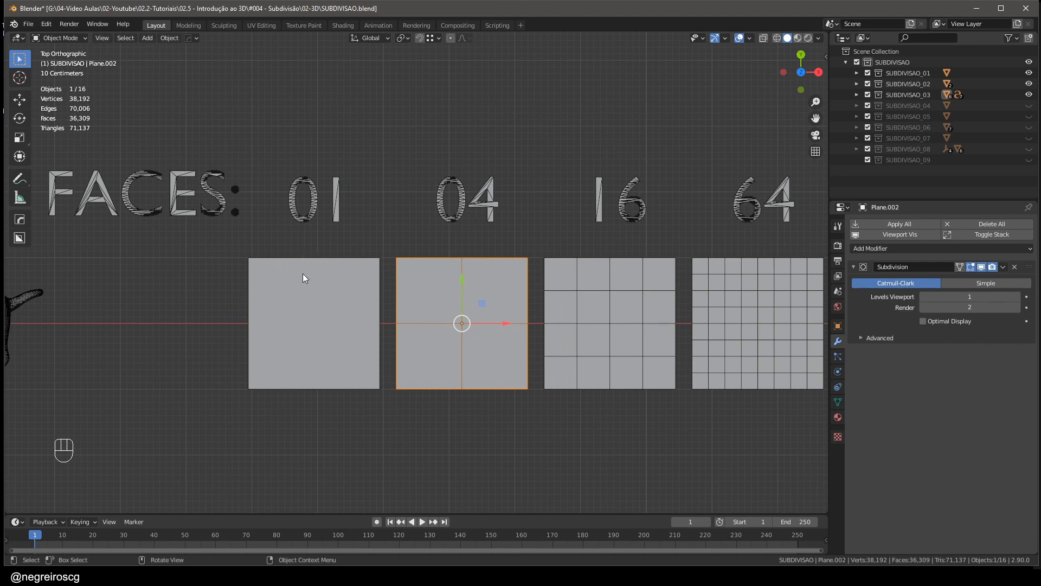
pyautogui.keyDown('shift'); pyautogui.moveTo(469, 256); pyautogui.dragTo(324, 267, button='middle'); pyautogui.keyUp('shift')
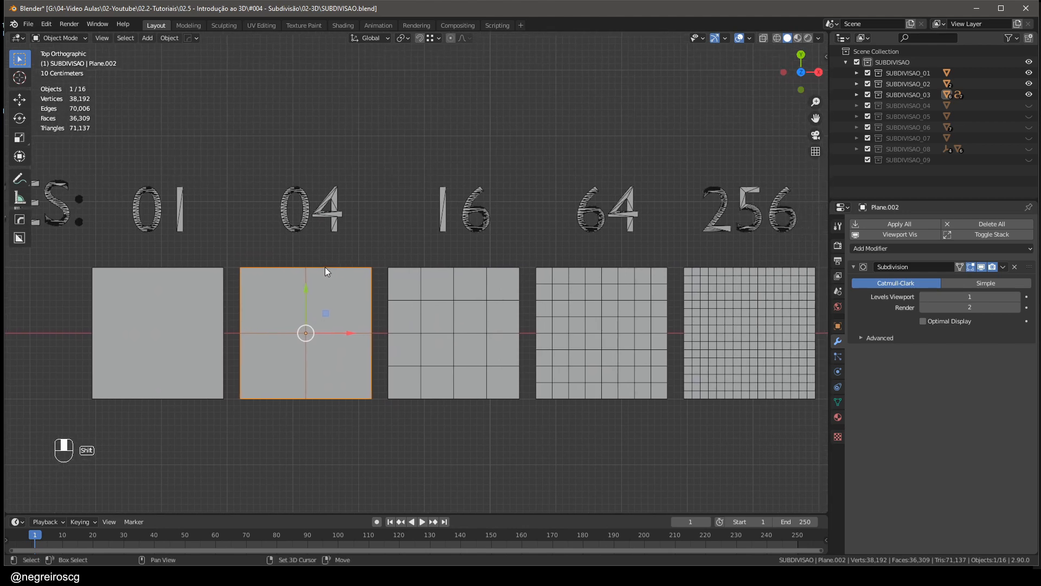
pyautogui.click(454, 311)
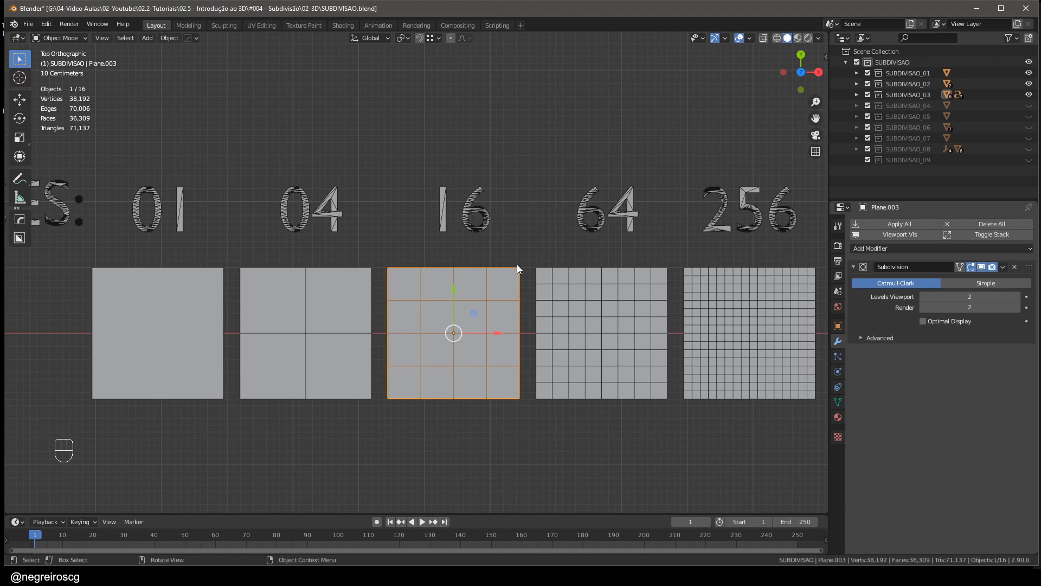
pyautogui.keyDown('shift'); pyautogui.moveTo(631, 253); pyautogui.dragTo(409, 266, button='middle'); pyautogui.keyUp('shift')
pyautogui.click(584, 311)
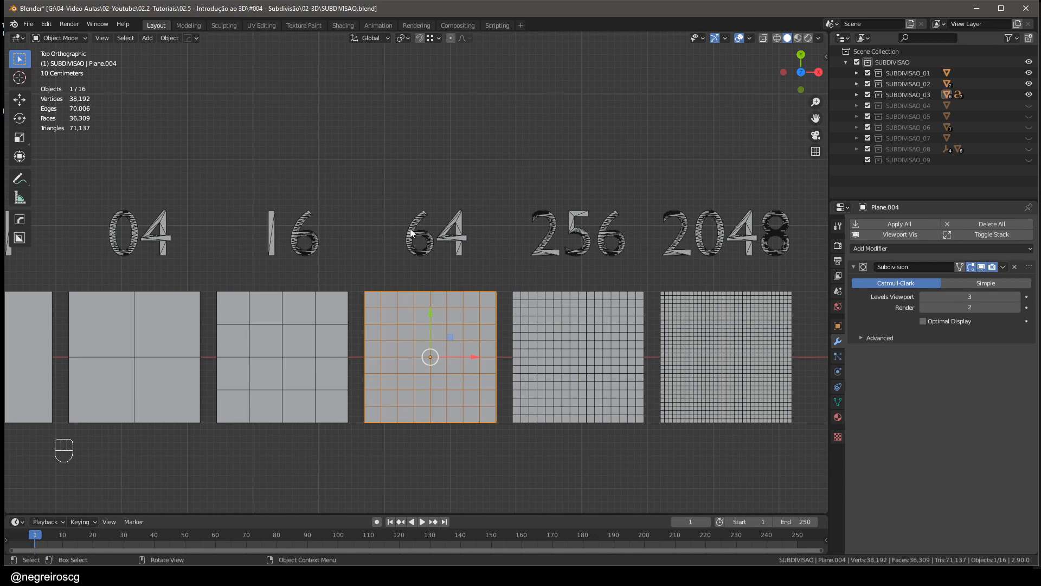
pyautogui.keyDown('shift'); pyautogui.moveTo(480, 229); pyautogui.dragTo(467, 287, button='middle'); pyautogui.keyUp('shift')
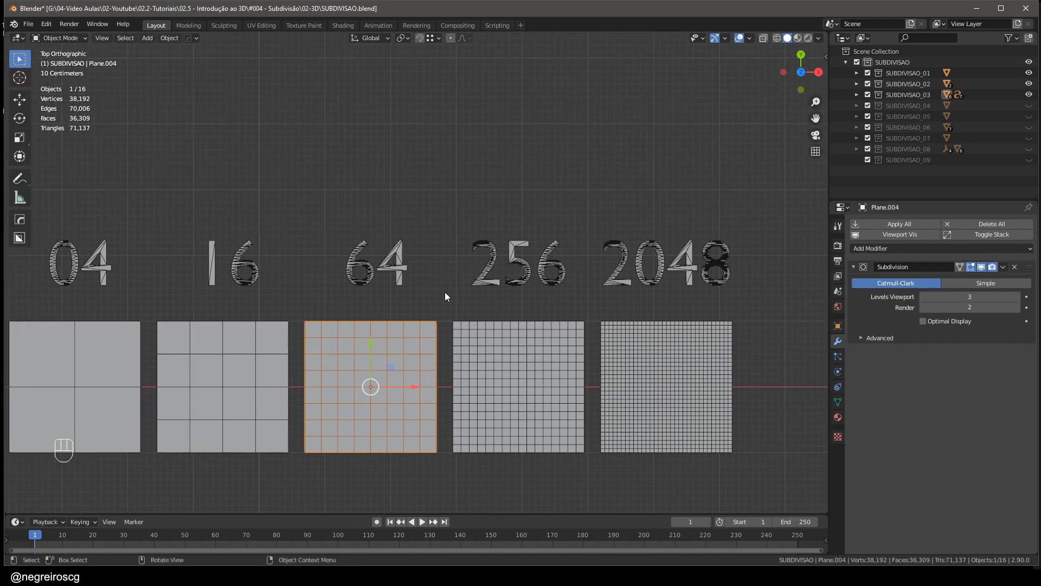
pyautogui.click(565, 362)
pyautogui.keyDown('shift'); pyautogui.scroll(1, 543, 279); pyautogui.keyUp('shift')
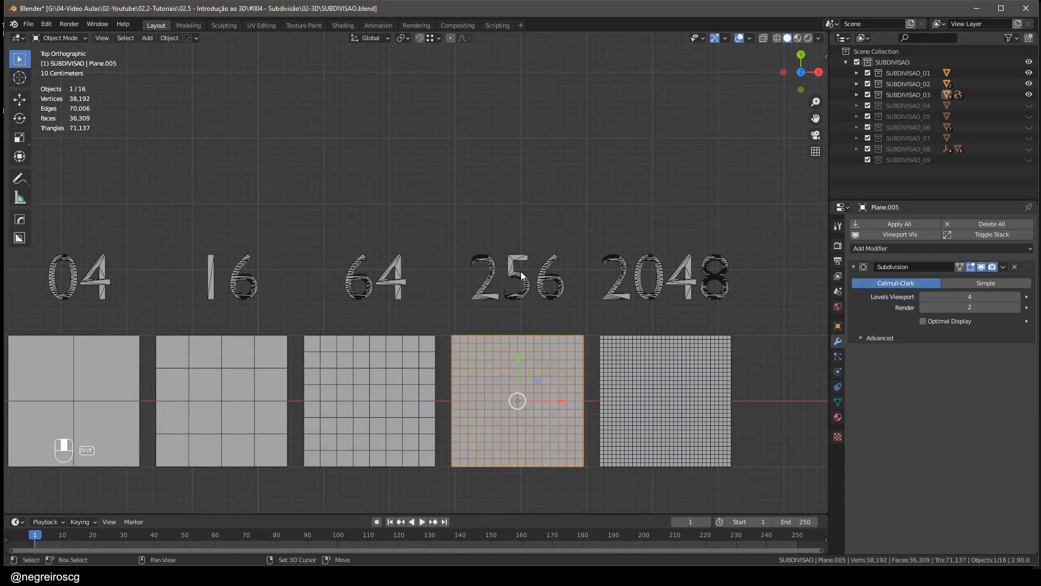
pyautogui.click(653, 368)
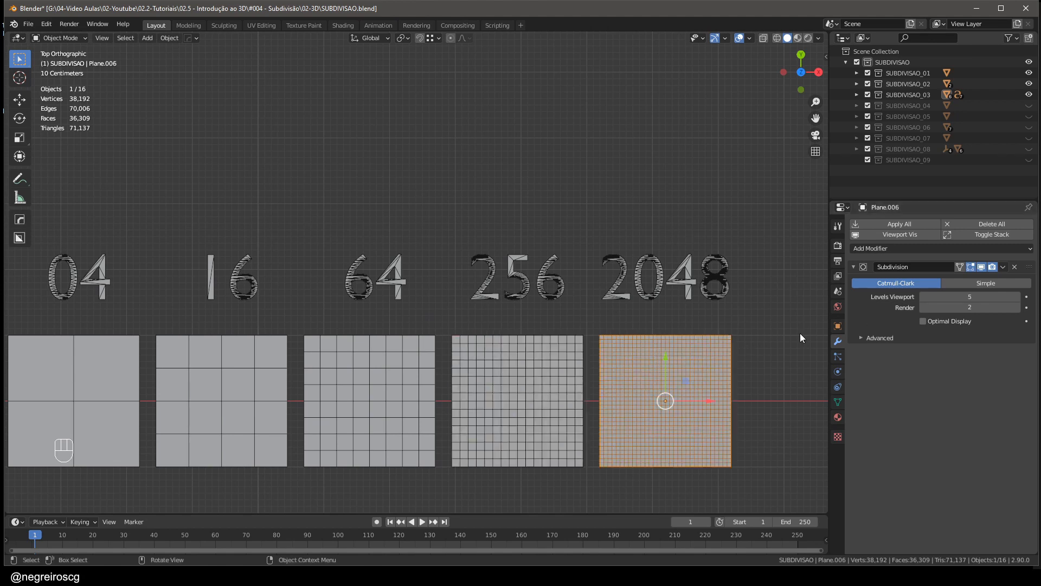
# - Turn on the Subdivision modifier's viewport display for the single-face plane in SUBDIVISAO_04
pyautogui.scroll(-4, 584, 347)
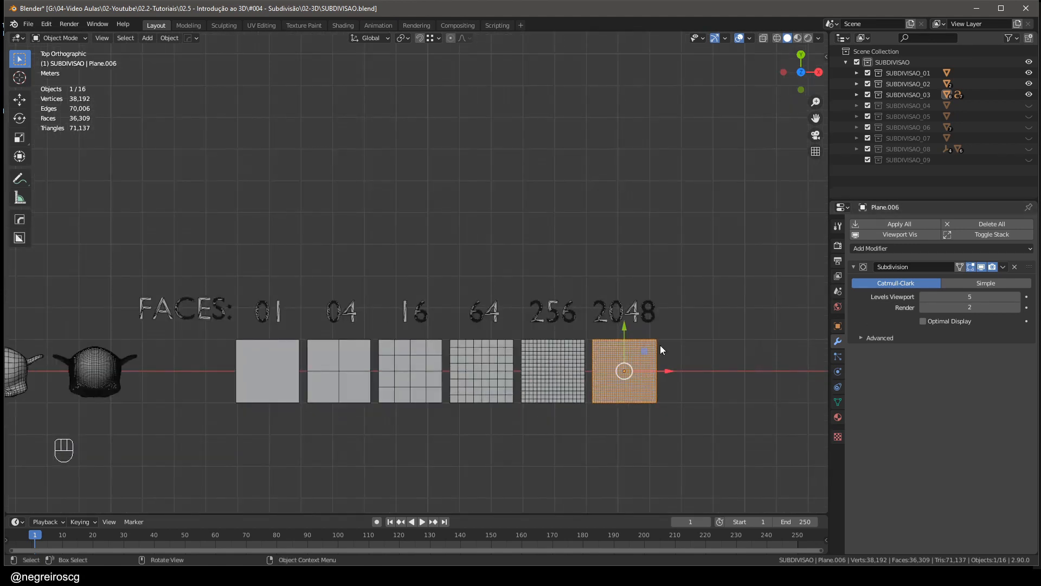
pyautogui.moveTo(660, 324); pyautogui.dragTo(467, 321, button='middle')
pyautogui.scroll(2, 468, 322)
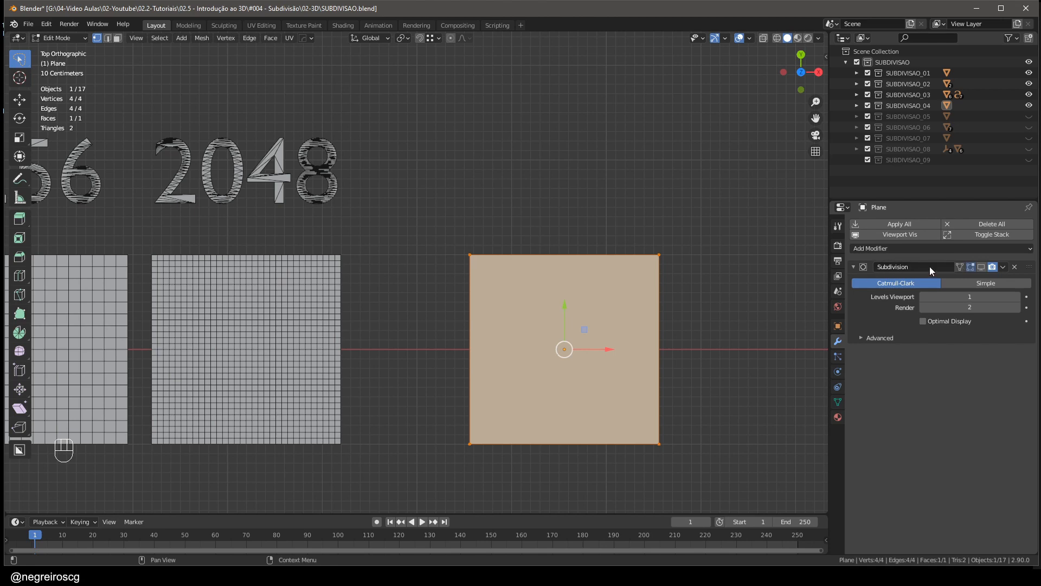
pyautogui.click(982, 268)
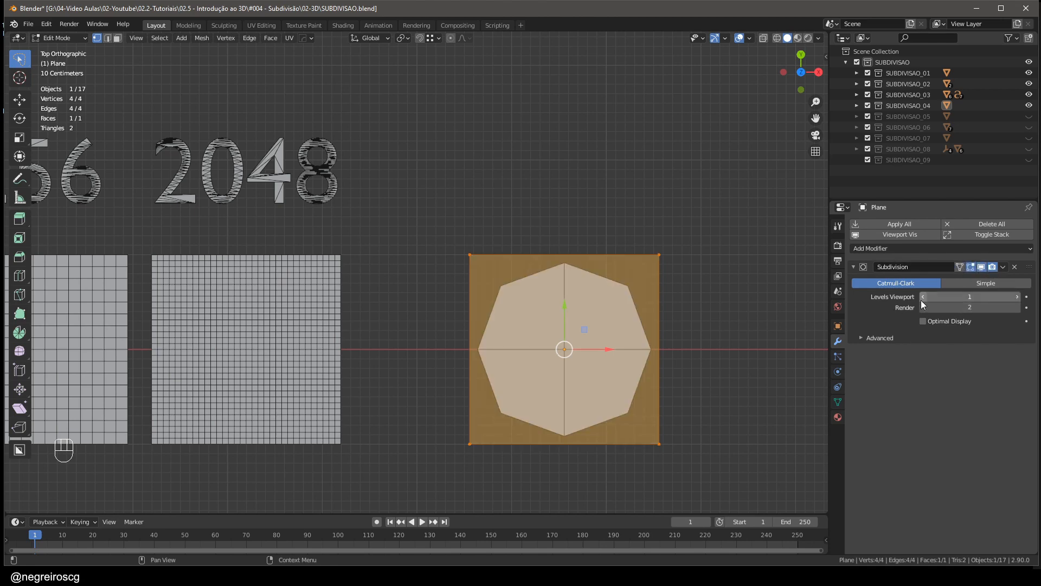
# - Capture the screen area around the plane with the screenshot tool and circle its four corner vertices in red
pyautogui.moveTo(610, 311)
pyautogui.keyDown('shift'); pyautogui.mouseDown(button='middle')
pyautogui.moveTo(620, 324)
pyautogui.moveTo(605, 296)
pyautogui.mouseUp(button='middle'); pyautogui.keyUp('shift')
pyautogui.scroll(1, 605, 296)
pyautogui.scroll(-1, 605, 295)
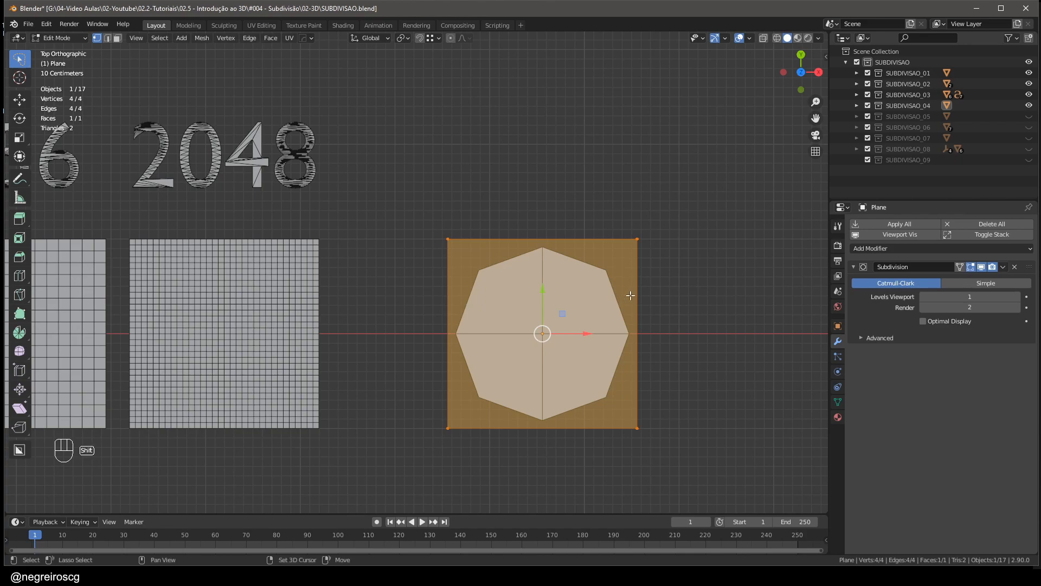
pyautogui.keyDown('shift'); pyautogui.moveTo(630, 295); pyautogui.dragTo(627, 304, button='middle'); pyautogui.keyUp('shift')
pyautogui.press('Print')
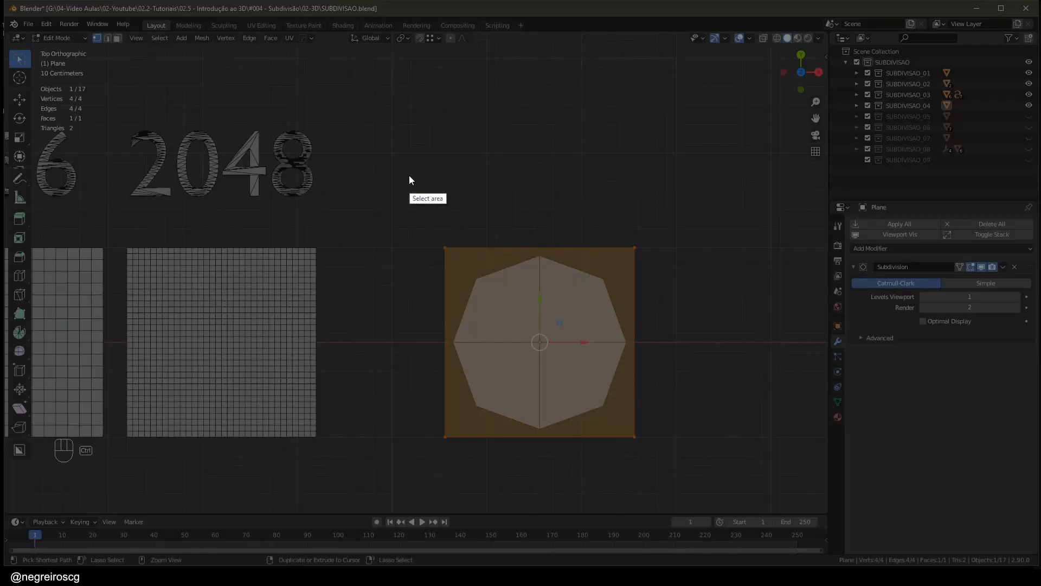
pyautogui.moveTo(307, 103); pyautogui.dragTo(906, 523)
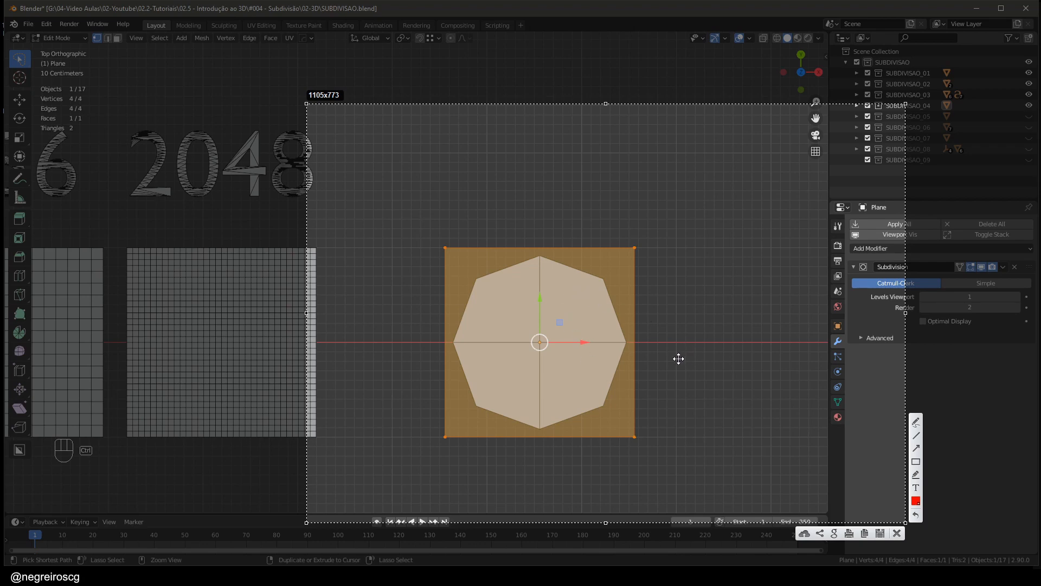
pyautogui.click(916, 422)
pyautogui.moveTo(652, 243)
pyautogui.mouseDown()
pyautogui.moveTo(616, 250)
pyautogui.moveTo(655, 239)
pyautogui.mouseUp()
pyautogui.moveTo(459, 251); pyautogui.dragTo(462, 239)
pyautogui.moveTo(412, 401)
pyautogui.mouseDown()
pyautogui.moveTo(448, 438)
pyautogui.moveTo(420, 415)
pyautogui.mouseUp()
pyautogui.moveTo(583, 460)
pyautogui.mouseDown()
pyautogui.moveTo(630, 415)
pyautogui.moveTo(614, 424)
pyautogui.mouseUp()
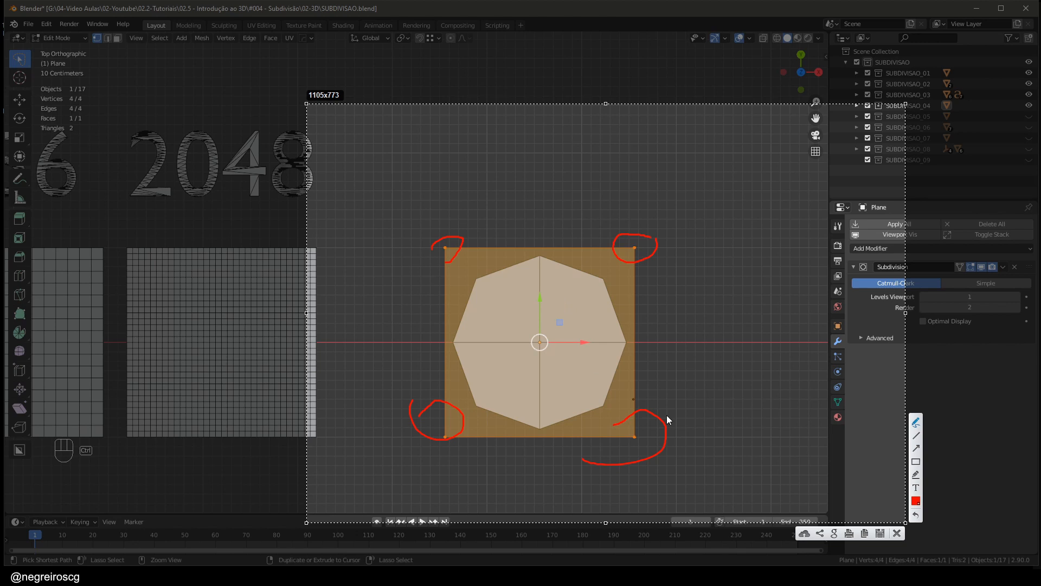
# - Switch the annotation colour to blue and draw a vertical and a horizontal dividing line through the plane's centre
pyautogui.click(916, 500)
pyautogui.click(860, 375)
pyautogui.click(800, 508)
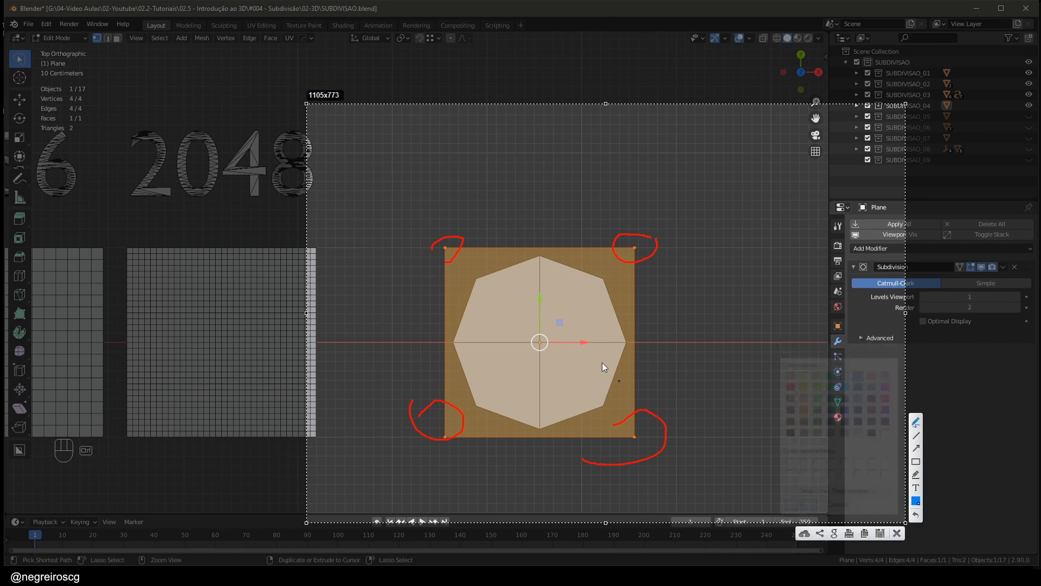
pyautogui.moveTo(540, 242); pyautogui.dragTo(541, 437)
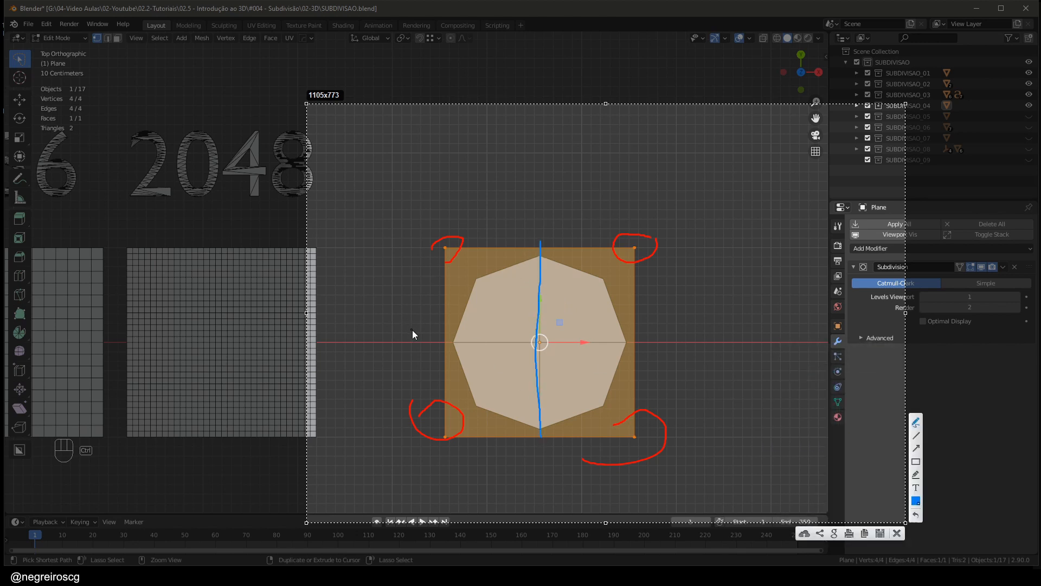
pyautogui.moveTo(420, 332); pyautogui.dragTo(650, 340)
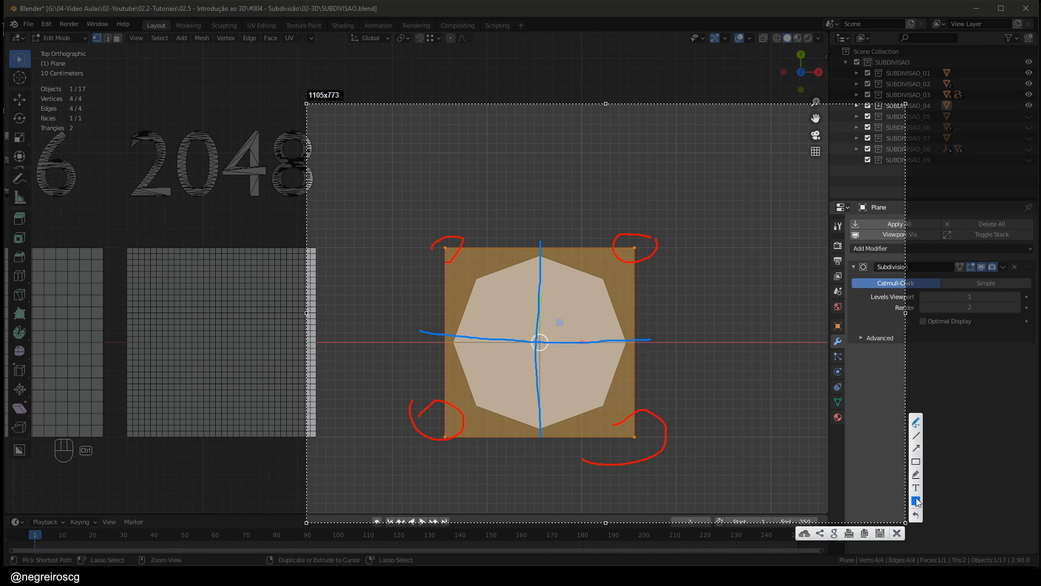
# - Switch the annotation colour to green and draw an arrow from each plane corner inward to the subdivided shape
pyautogui.click(921, 500)
pyautogui.click(831, 385)
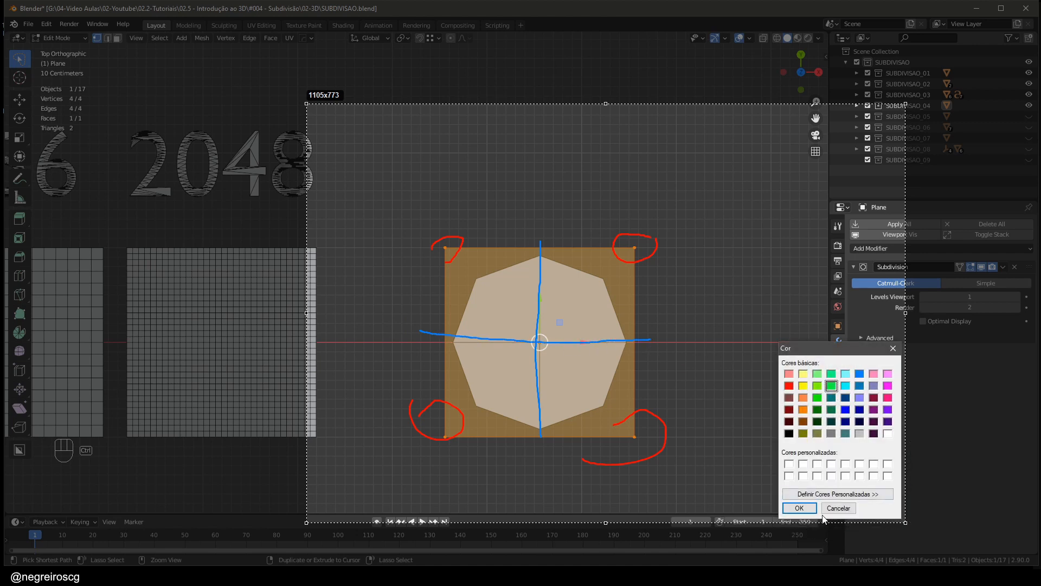
pyautogui.click(800, 508)
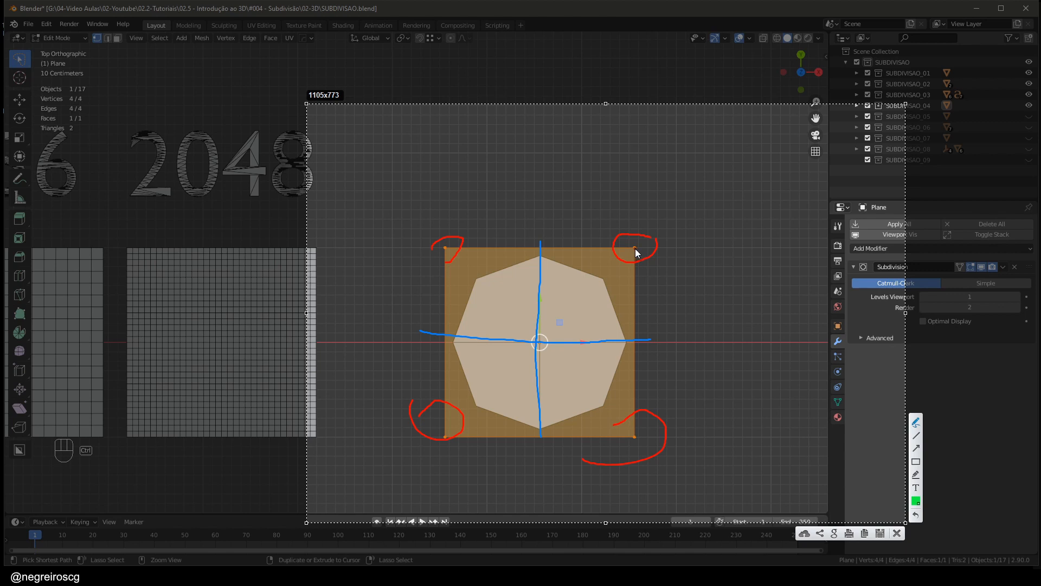
pyautogui.moveTo(635, 249)
pyautogui.mouseDown()
pyautogui.moveTo(602, 300)
pyautogui.moveTo(613, 297)
pyautogui.mouseUp()
pyautogui.moveTo(636, 436)
pyautogui.mouseDown()
pyautogui.moveTo(608, 411)
pyautogui.moveTo(622, 404)
pyautogui.mouseUp()
pyautogui.moveTo(441, 436)
pyautogui.mouseDown()
pyautogui.moveTo(466, 398)
pyautogui.moveTo(476, 412)
pyautogui.mouseUp()
pyautogui.moveTo(447, 248); pyautogui.dragTo(489, 276)
# - Outline the rounded subdivided shape in pink, and close the screenshot overlay without saving
pyautogui.click(915, 501)
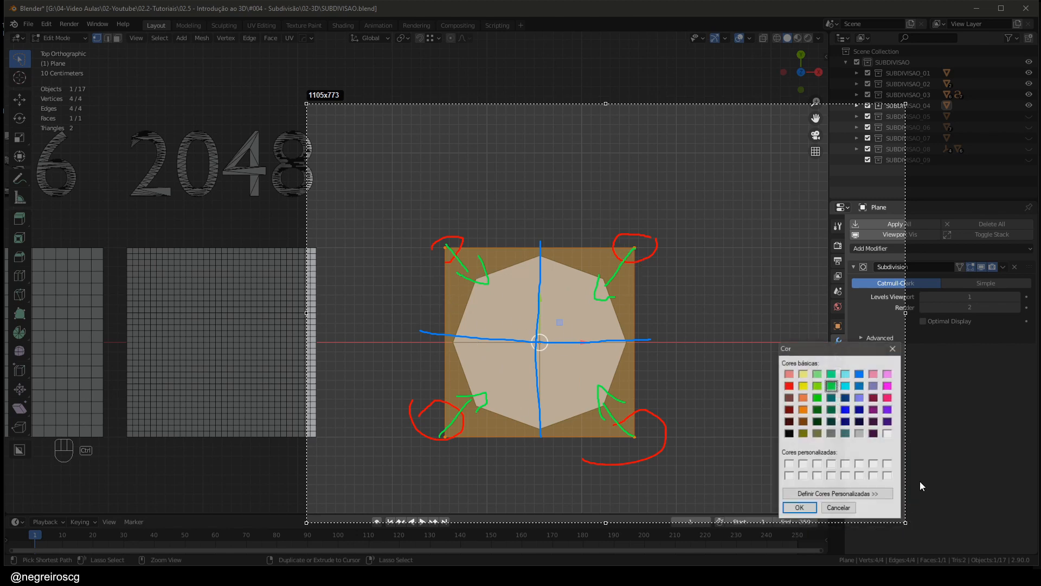
pyautogui.click(887, 398)
pyautogui.click(812, 509)
pyautogui.moveTo(555, 261); pyautogui.dragTo(496, 265)
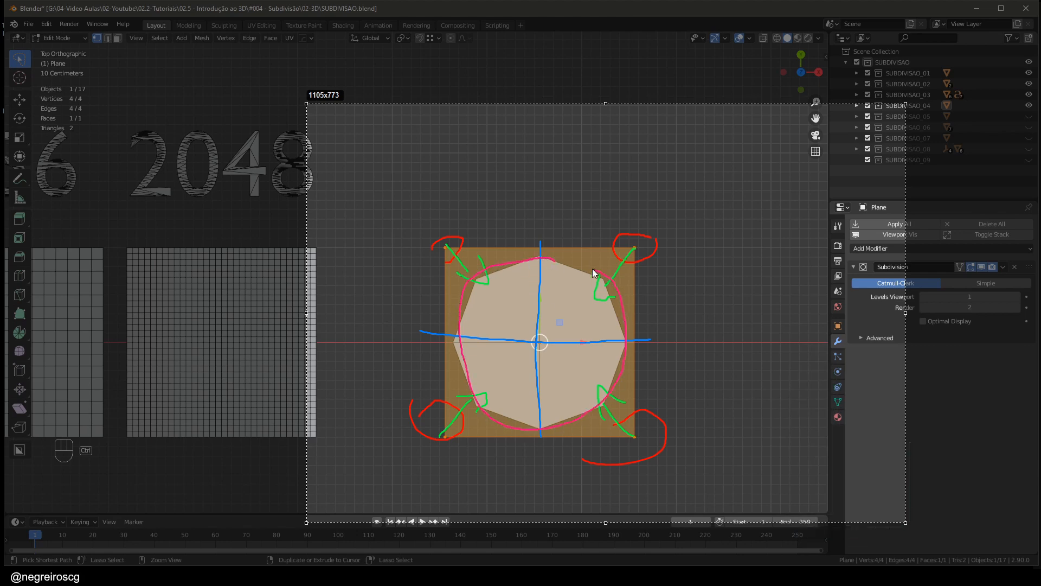
pyautogui.click(899, 536)
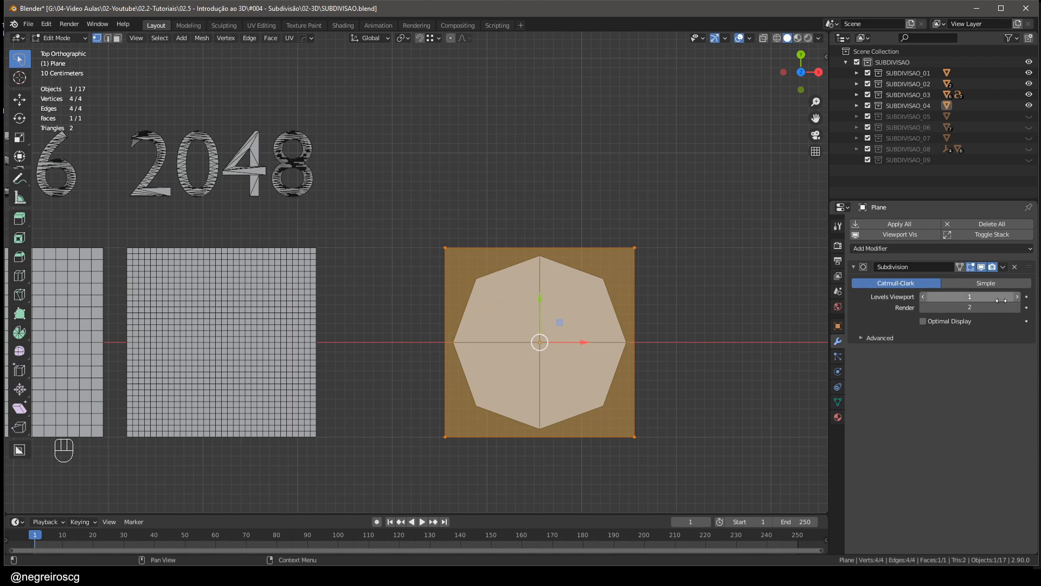
# - Set the plane's viewport subdivision level to 2 and look at its shape up close
pyautogui.scroll(-5, 694, 311)
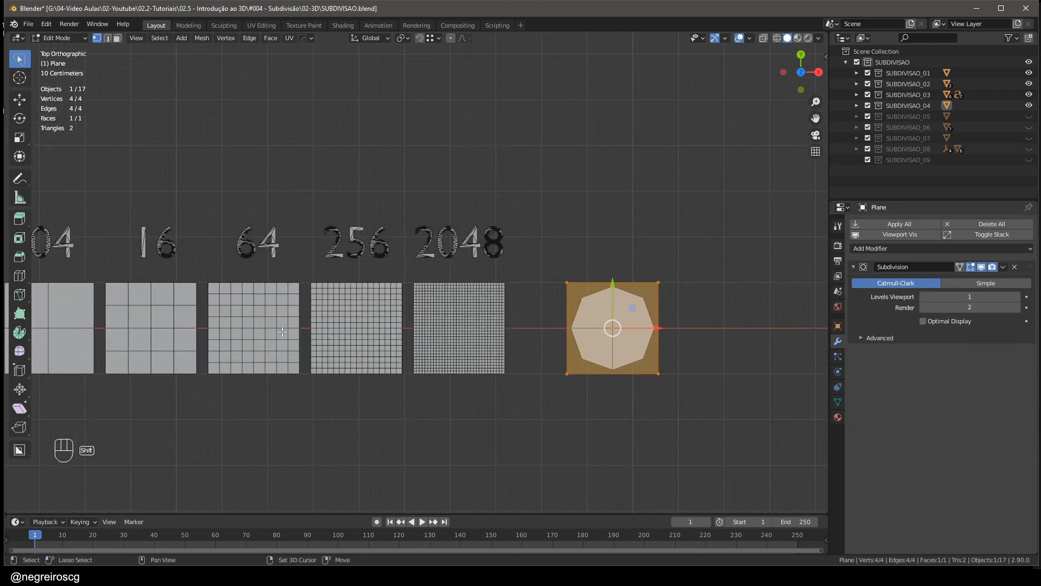
pyautogui.moveTo(285, 336)
pyautogui.keyDown('shift'); pyautogui.mouseDown(button='middle')
pyautogui.moveTo(439, 316)
pyautogui.moveTo(277, 329)
pyautogui.mouseUp(button='middle'); pyautogui.keyUp('shift')
pyautogui.scroll(4, 601, 324)
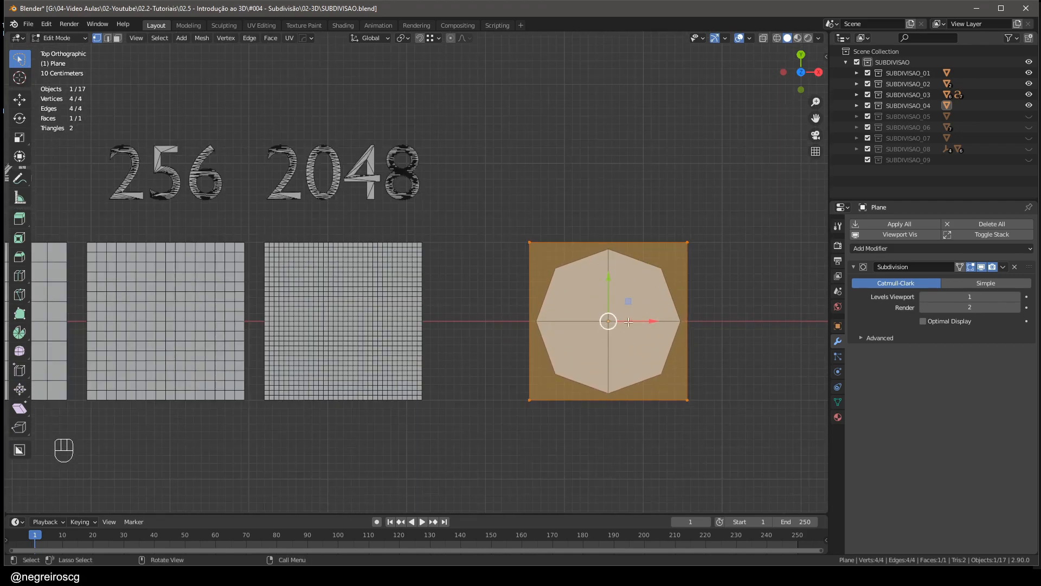
pyautogui.click(1018, 297)
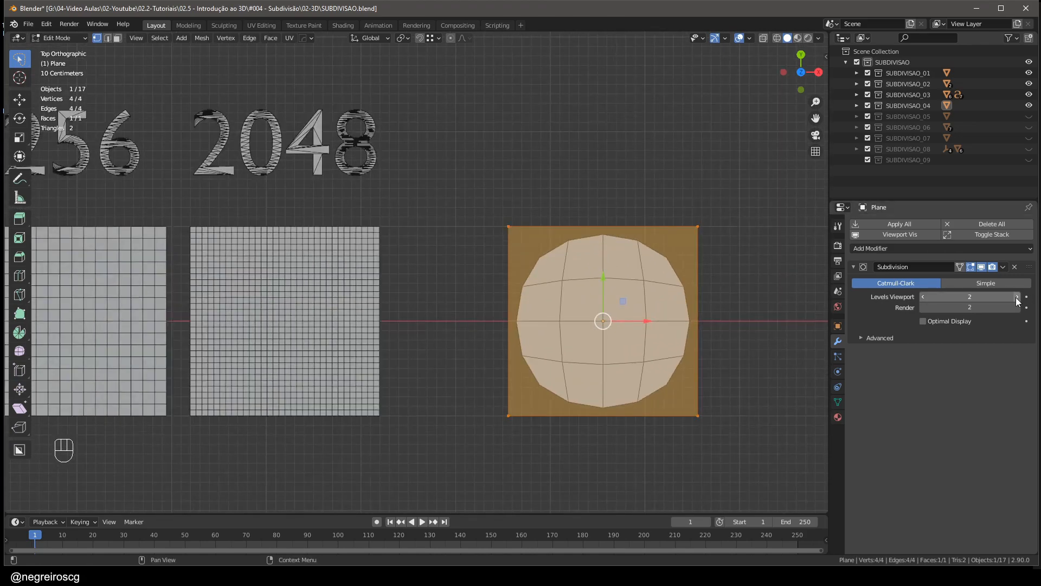
pyautogui.scroll(2, 715, 296)
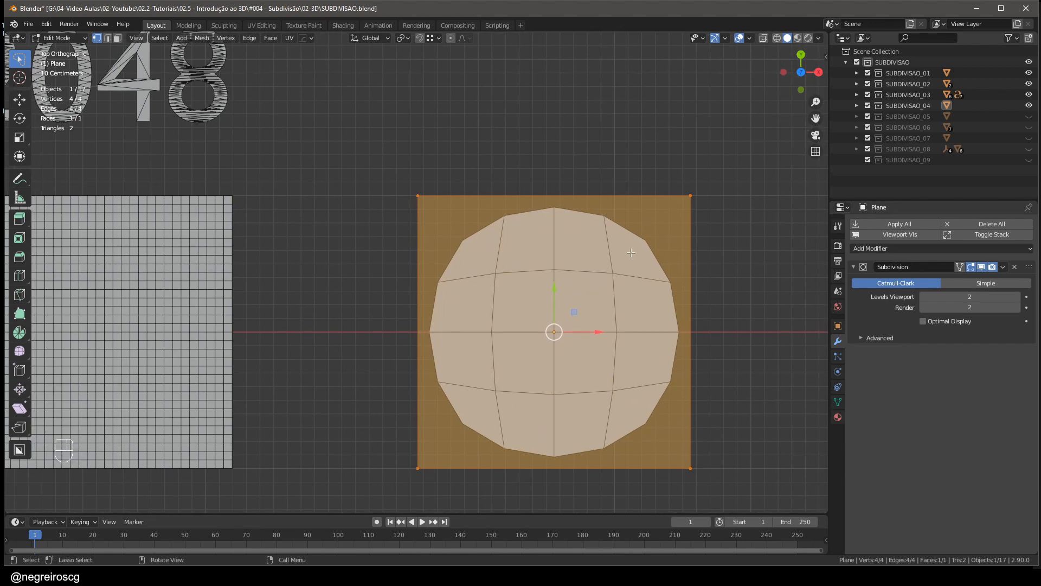
# - Raise the plane's viewport subdivision level to 6 and inspect the denser mesh
pyautogui.click(1018, 297)
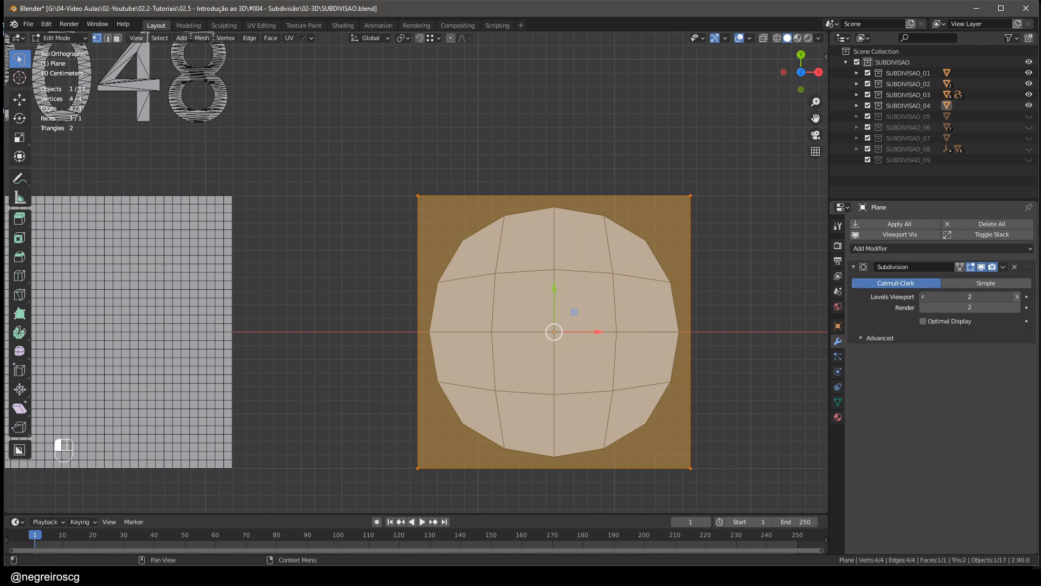
pyautogui.click(1018, 298)
pyautogui.click(1018, 298)
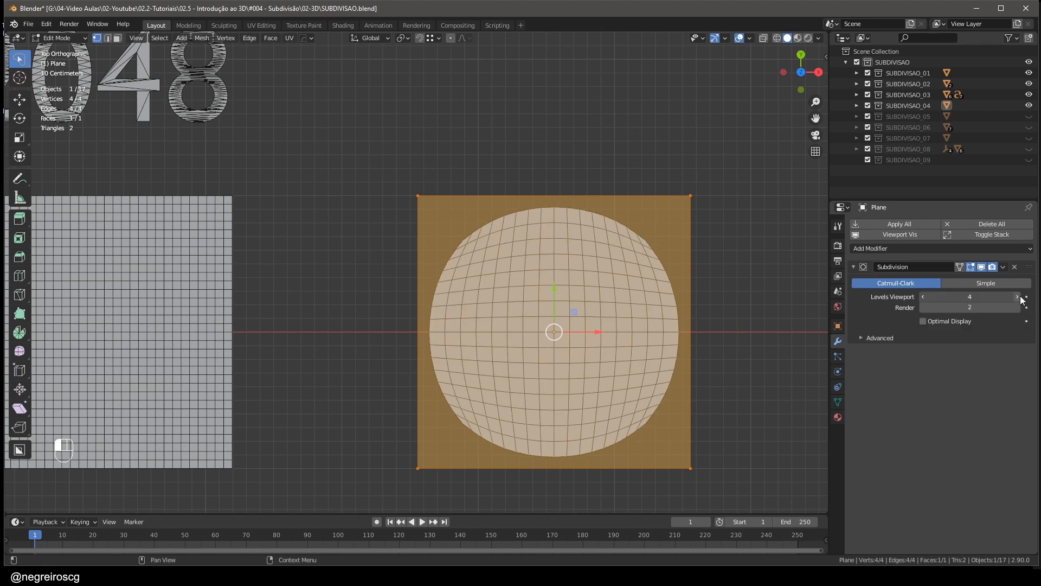
pyautogui.click(1018, 297)
pyautogui.scroll(-2, 552, 332)
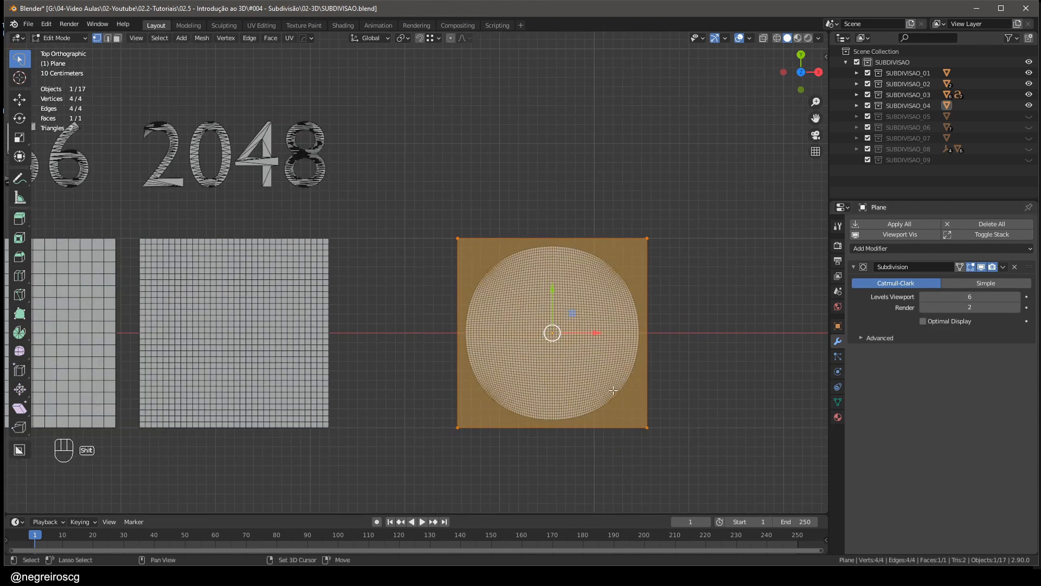
pyautogui.keyDown('shift'); pyautogui.moveTo(567, 347); pyautogui.dragTo(535, 326, button='middle'); pyautogui.keyUp('shift')
pyautogui.scroll(1, 585, 299)
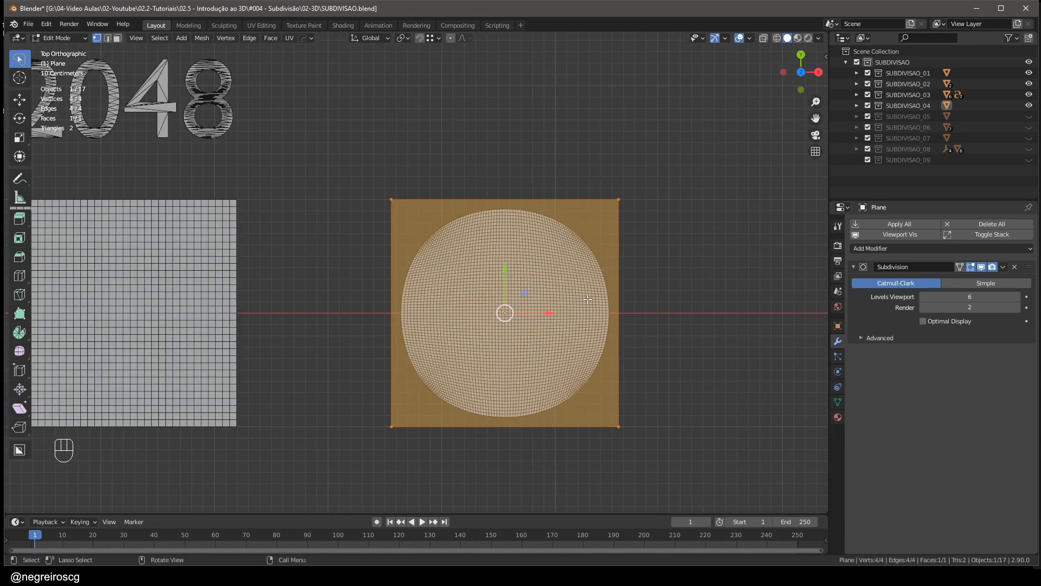
pyautogui.scroll(1, 592, 300)
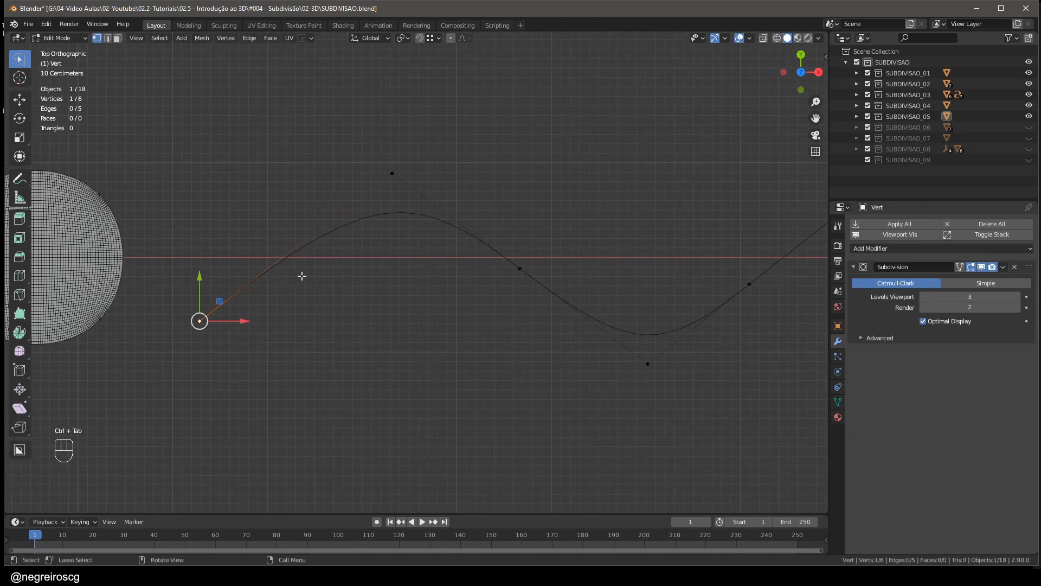
# - Capture the screen area around the subdivided zigzag edge chain and mark its three straight runs with green lines
pyautogui.scroll(-2, 302, 275)
pyautogui.keyDown('shift'); pyautogui.moveTo(352, 271); pyautogui.dragTo(241, 300, button='middle'); pyautogui.keyUp('shift')
pyautogui.keyDown('shift'); pyautogui.moveTo(222, 259); pyautogui.dragTo(320, 247, button='middle'); pyautogui.keyUp('shift')
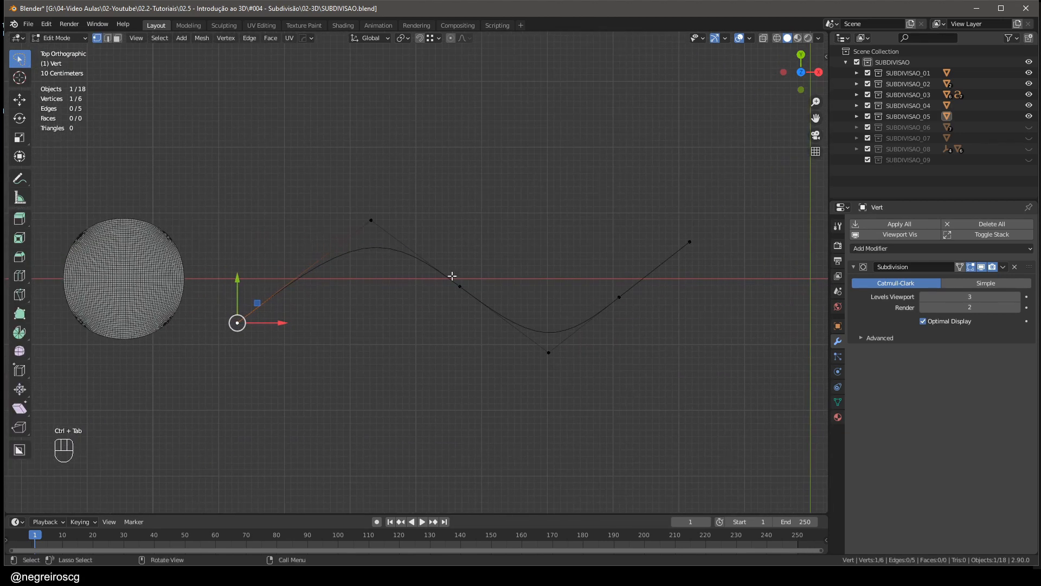
pyautogui.press('ctrl')
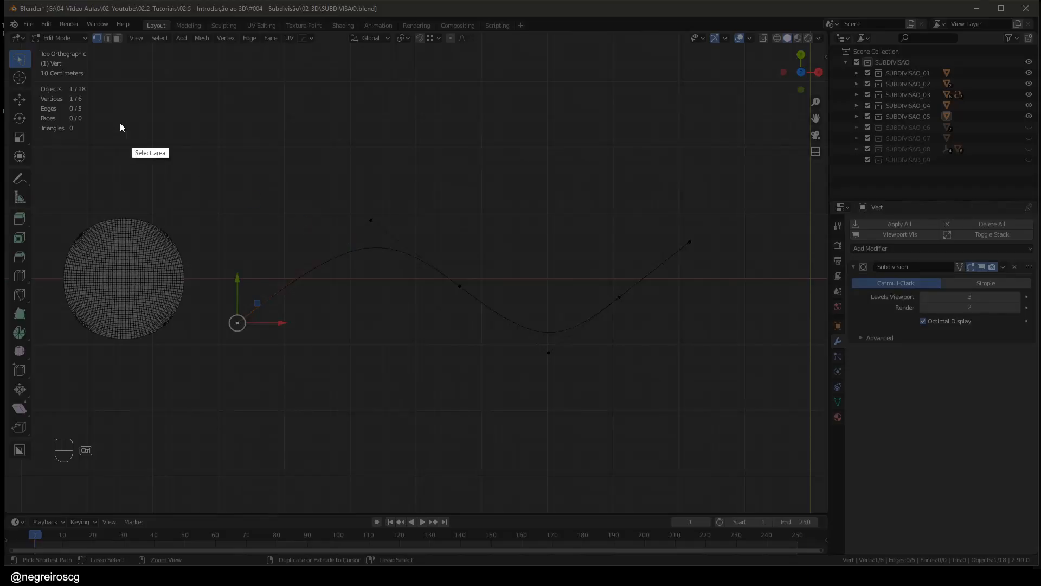
pyautogui.moveTo(141, 120)
pyautogui.mouseDown()
pyautogui.moveTo(964, 495)
pyautogui.moveTo(934, 530)
pyautogui.mouseUp()
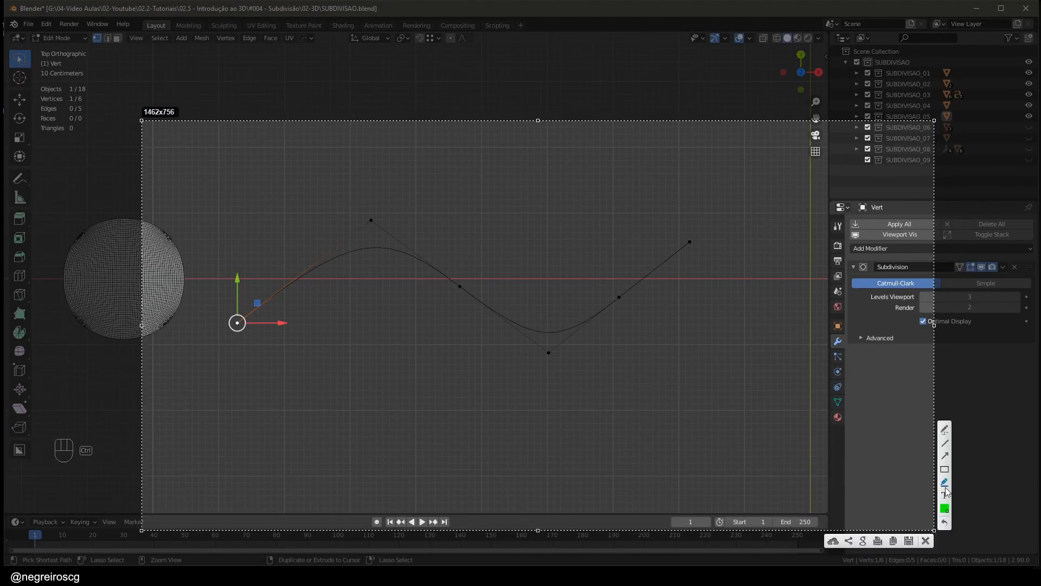
pyautogui.moveTo(248, 337)
pyautogui.mouseDown()
pyautogui.moveTo(356, 269)
pyautogui.moveTo(372, 233)
pyautogui.moveTo(546, 366)
pyautogui.moveTo(704, 242)
pyautogui.mouseUp()
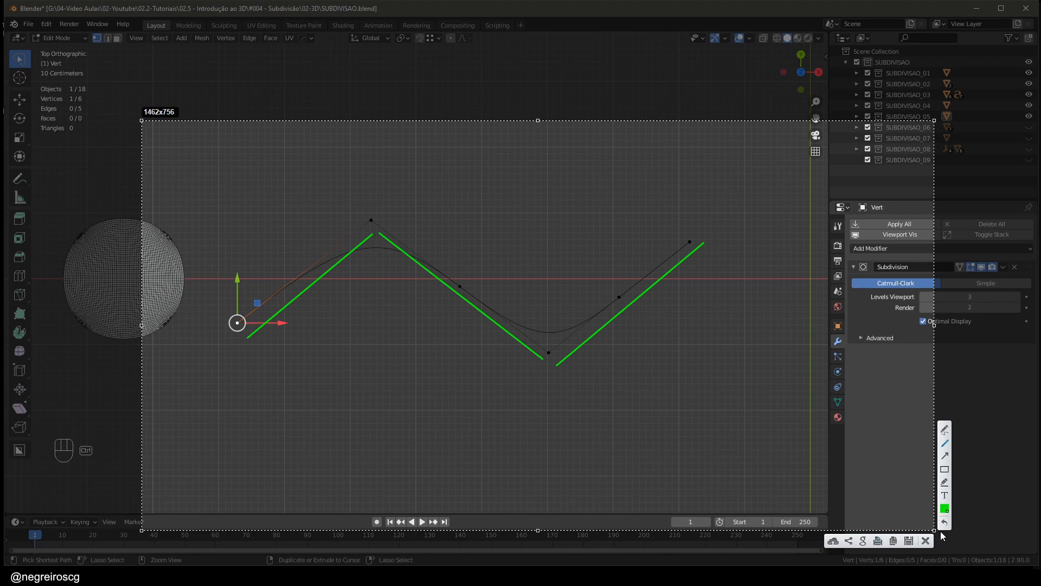
# - Trace the smoothed curve freehand in red above the edge chain, and close the screenshot overlay without saving
pyautogui.click(946, 509)
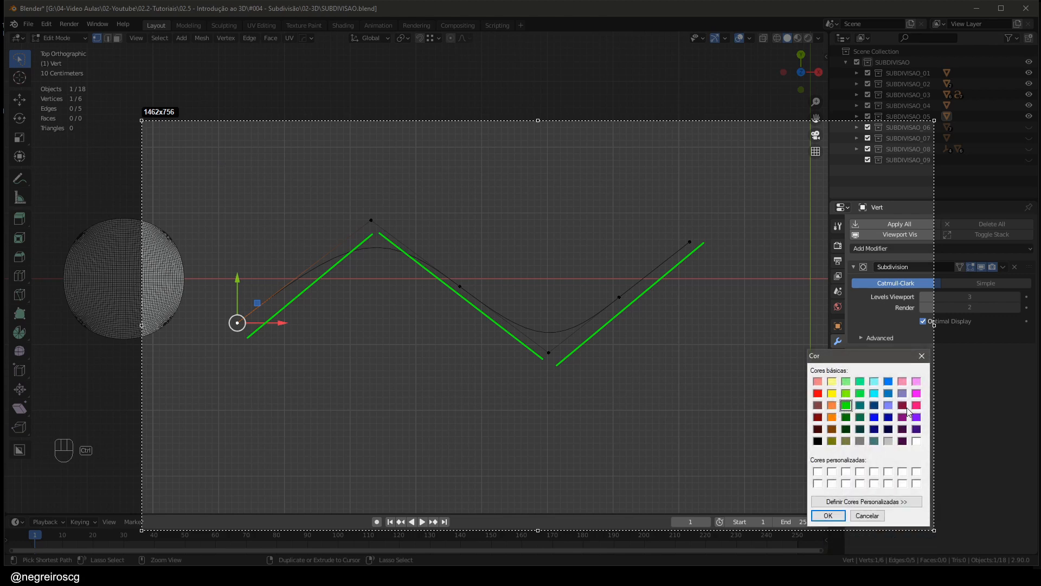
pyautogui.click(818, 394)
pyautogui.click(828, 515)
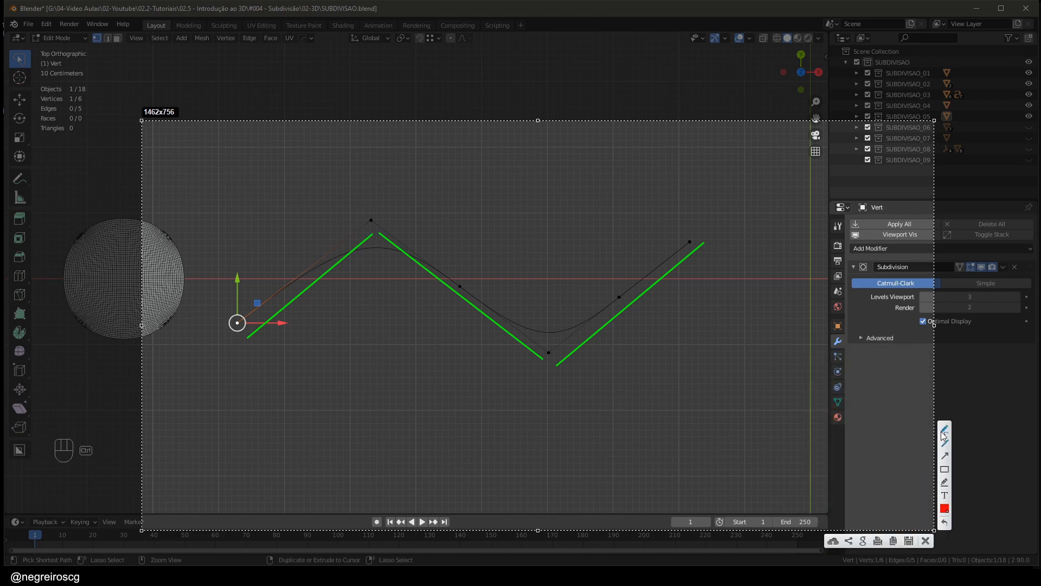
pyautogui.moveTo(233, 301); pyautogui.dragTo(239, 304)
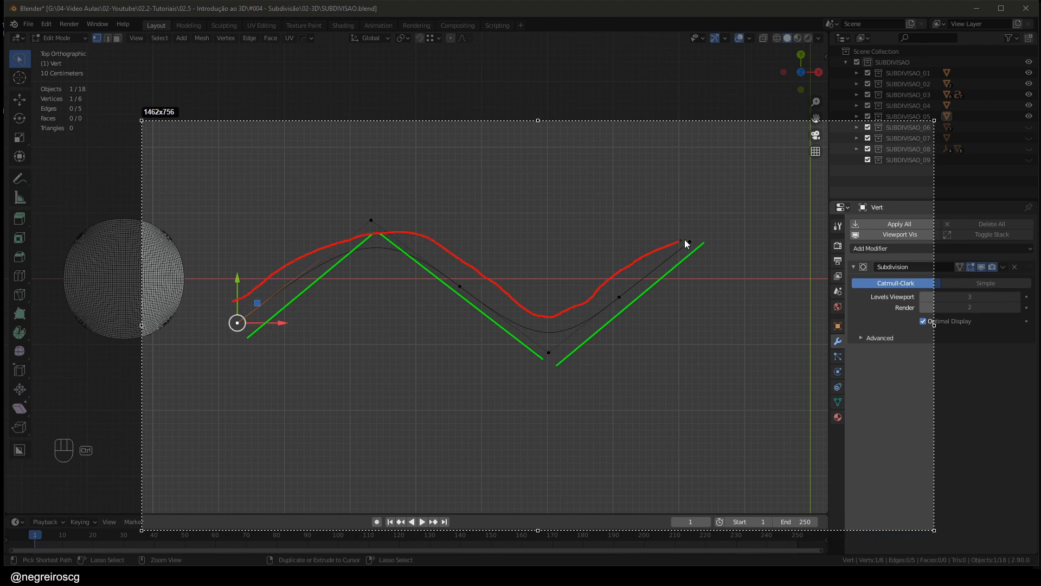
pyautogui.moveTo(685, 241); pyautogui.dragTo(732, 231)
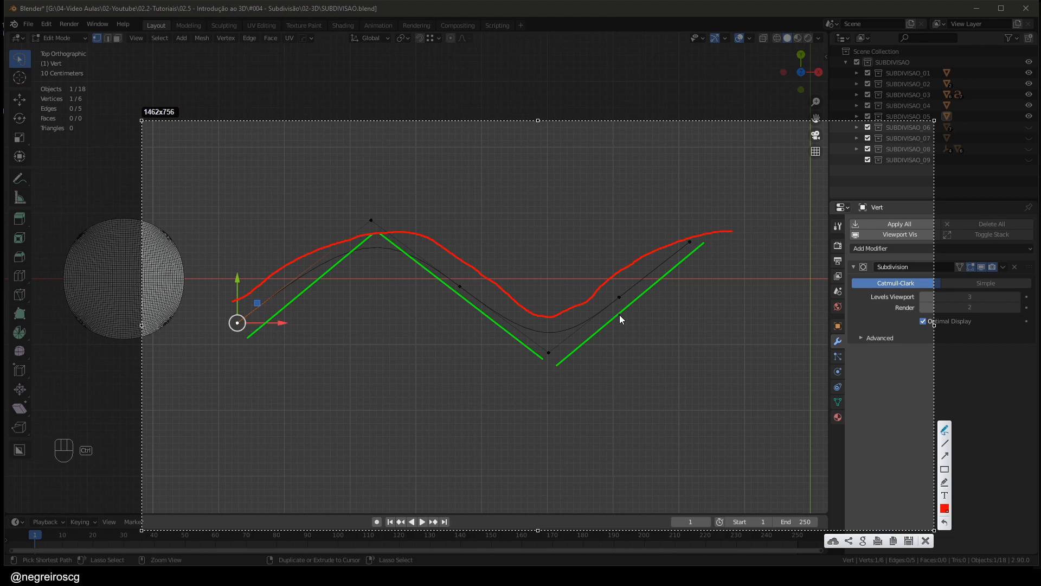
pyautogui.click(925, 540)
# - Select the end vertex of the zigzag edge chain nearest the green Y axis line
pyautogui.keyDown('shift'); pyautogui.moveTo(485, 323); pyautogui.dragTo(344, 332, button='middle'); pyautogui.keyUp('shift')
pyautogui.keyDown('shift'); pyautogui.moveTo(548, 308); pyautogui.dragTo(398, 323, button='middle'); pyautogui.keyUp('shift')
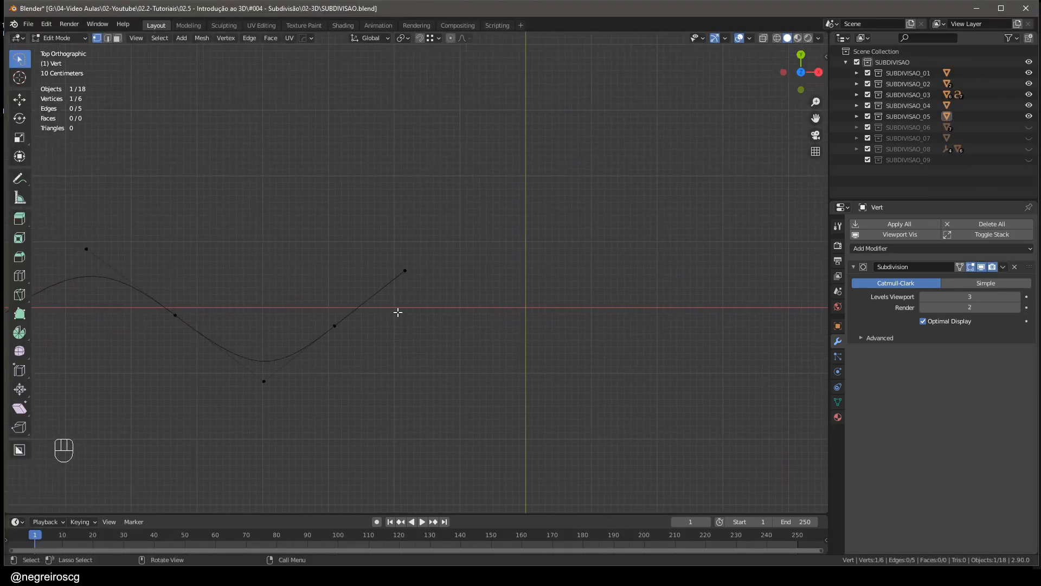
pyautogui.click(398, 274)
pyautogui.keyDown('shift'); pyautogui.moveTo(436, 275); pyautogui.dragTo(467, 217, button='middle'); pyautogui.keyUp('shift')
pyautogui.scroll(-1, 384, 225)
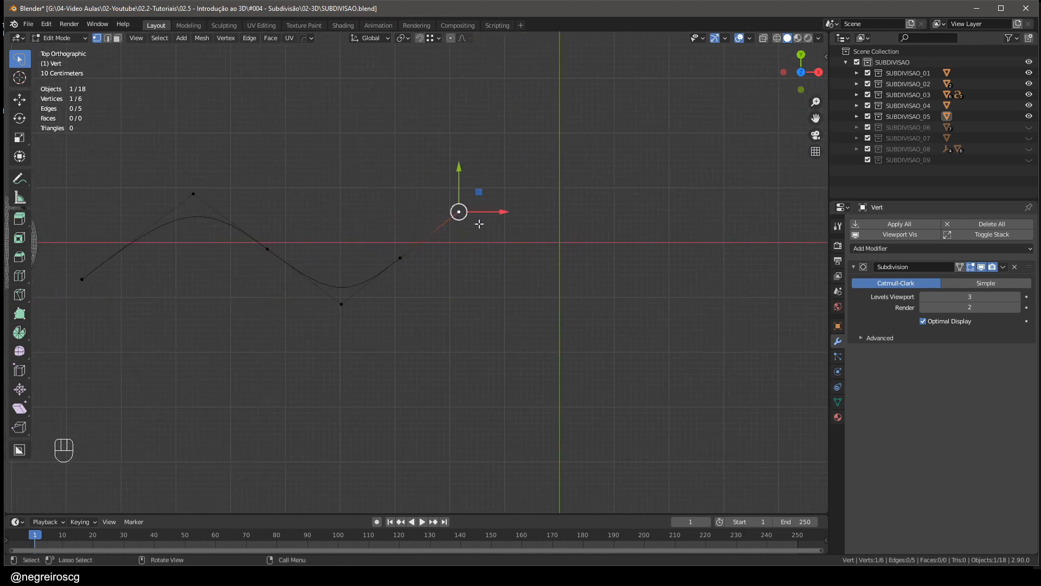
pyautogui.keyDown('shift'); pyautogui.moveTo(503, 223); pyautogui.dragTo(423, 220, button='middle'); pyautogui.keyUp('shift')
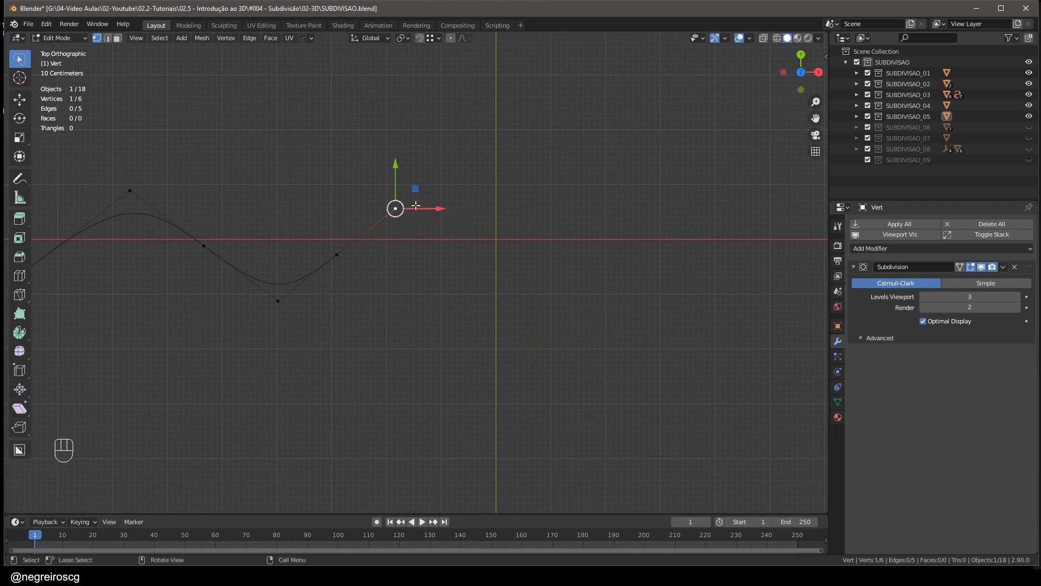
# - Select the zigzag chain's end vertex nearest the rounded mesh and its peak vertex in turn, comparing each with the smoothed curve
pyautogui.scroll(-2, 421, 204)
pyautogui.scroll(1, 415, 206)
pyautogui.keyDown('shift'); pyautogui.moveTo(282, 243); pyautogui.dragTo(562, 277, button='middle'); pyautogui.keyUp('shift')
pyautogui.scroll(2, 562, 276)
pyautogui.click(424, 200)
pyautogui.hotkey('ctrl', 'z')
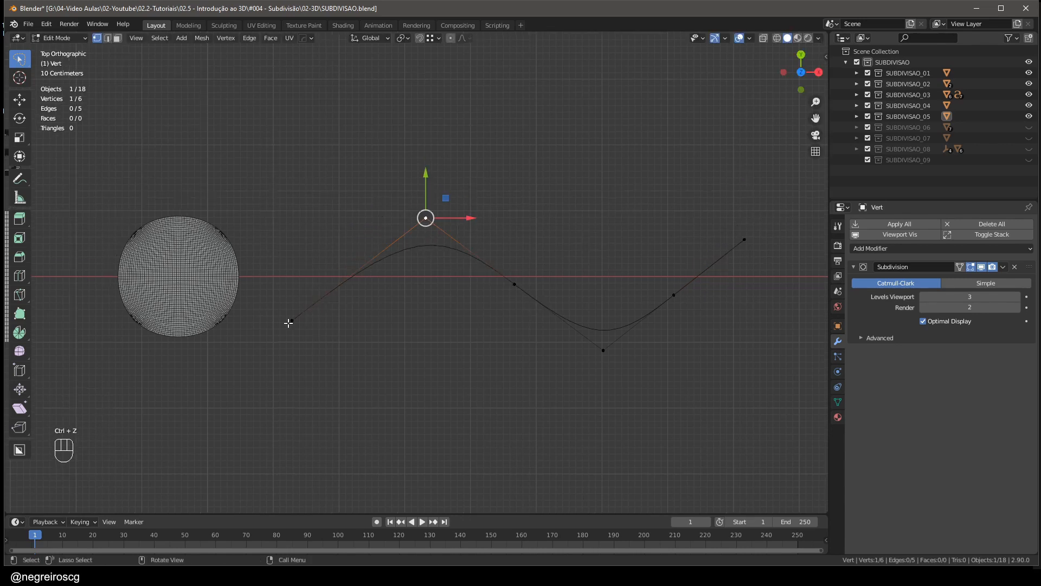
pyautogui.click(291, 321)
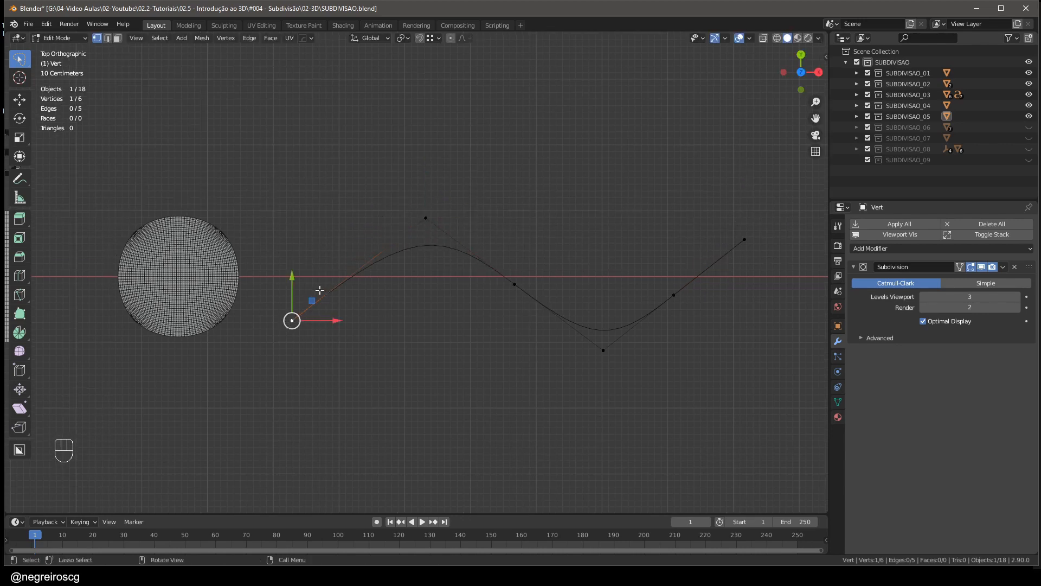
pyautogui.click(429, 216)
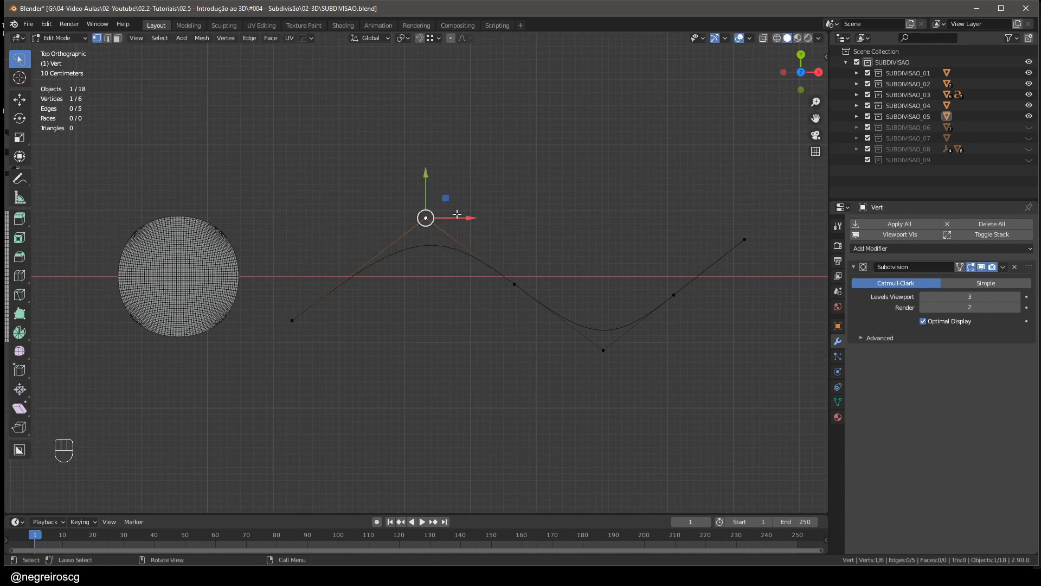
# - Slide the vertex midway between the chain's peak and valley along its edge toward the valley vertex, by a factor of about 0.954
pyautogui.click(514, 283)
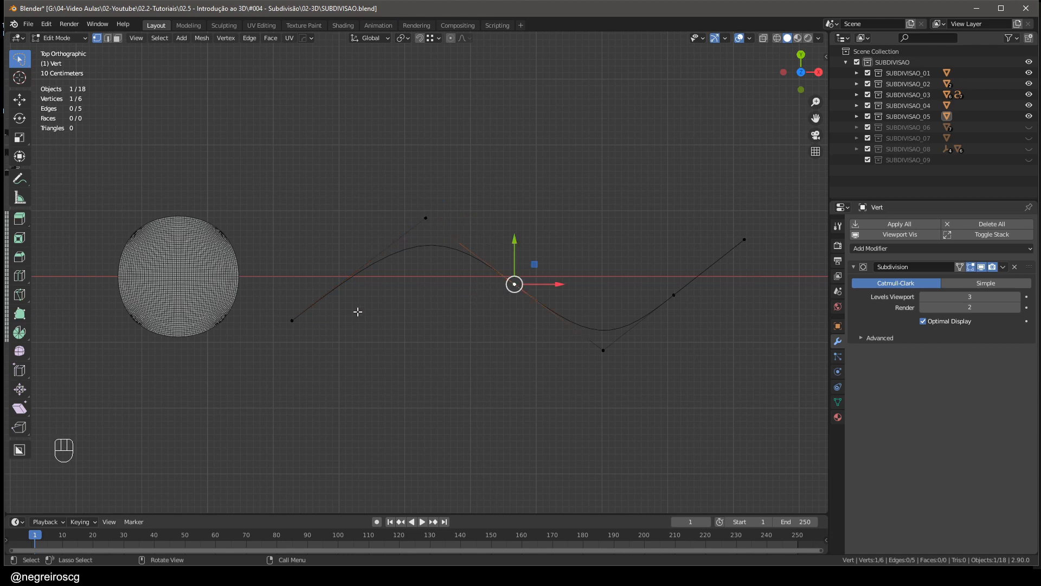
pyautogui.scroll(1, 355, 311)
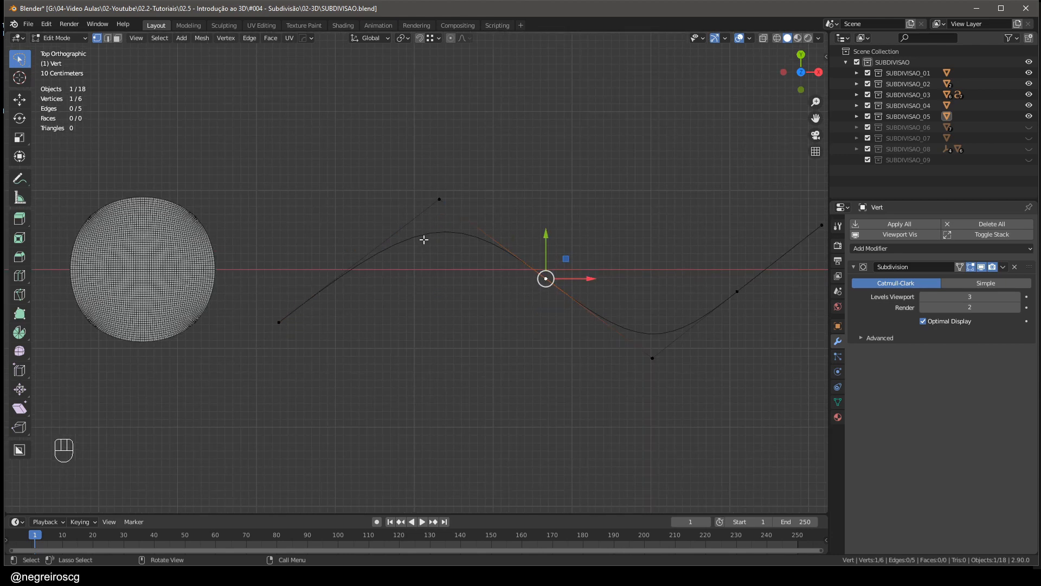
pyautogui.keyDown('shift'); pyautogui.moveTo(529, 263); pyautogui.dragTo(414, 256, button='middle'); pyautogui.keyUp('shift')
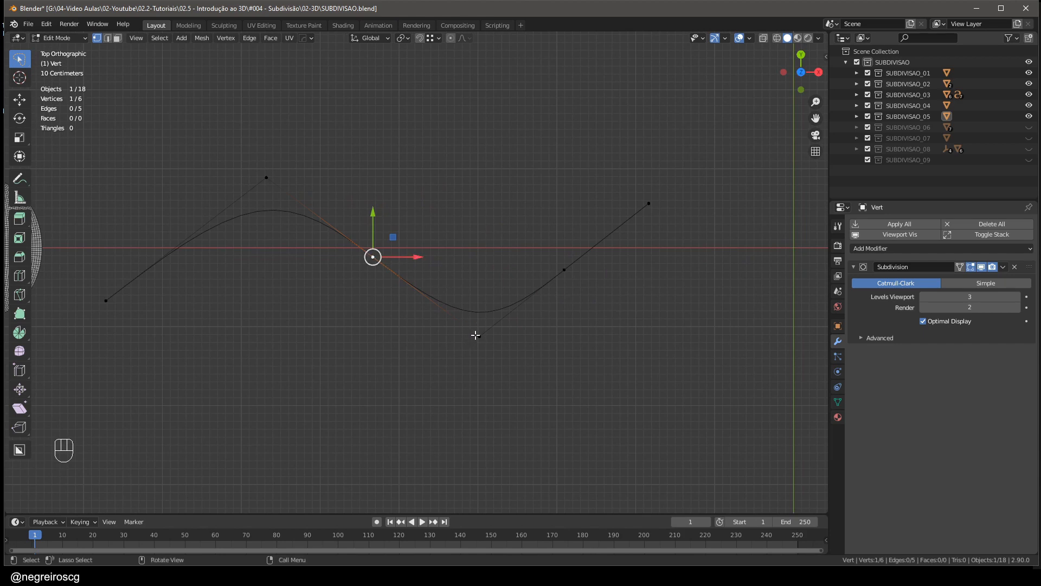
pyautogui.keyDown('shift'); pyautogui.moveTo(564, 274); pyautogui.dragTo(585, 265, button='middle'); pyautogui.keyUp('shift')
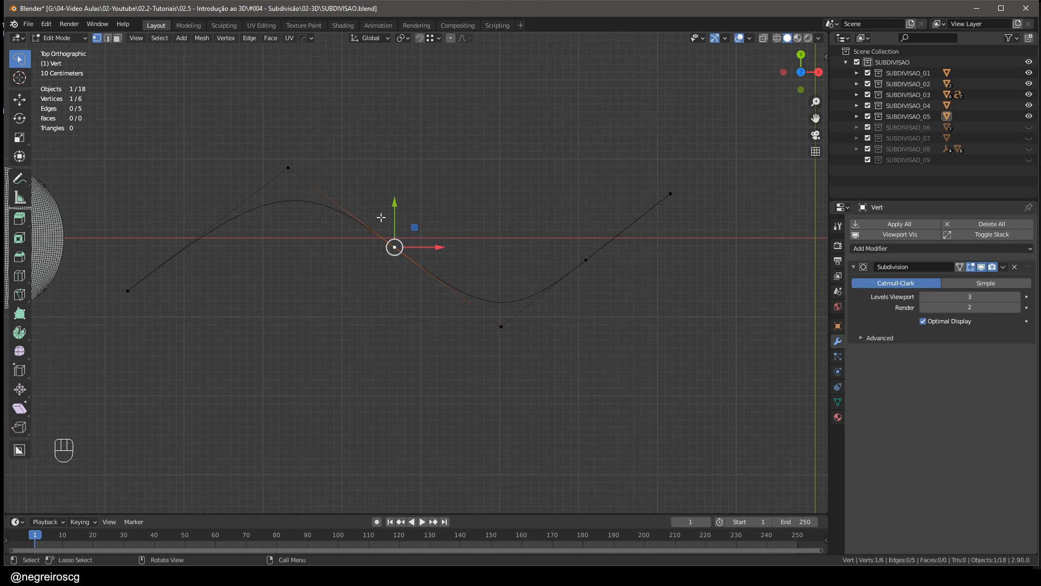
pyautogui.moveTo(532, 265)
pyautogui.keyDown('shift'); pyautogui.mouseDown(button='middle')
pyautogui.moveTo(470, 260)
pyautogui.moveTo(467, 274)
pyautogui.moveTo(520, 278)
pyautogui.mouseUp(button='middle'); pyautogui.keyUp('shift')
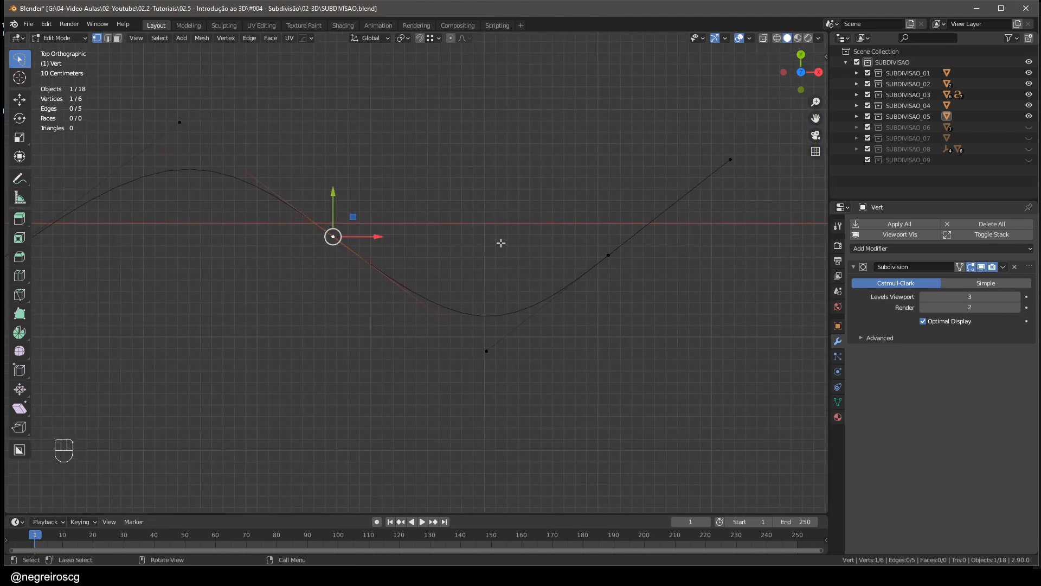
pyautogui.scroll(-1, 460, 262)
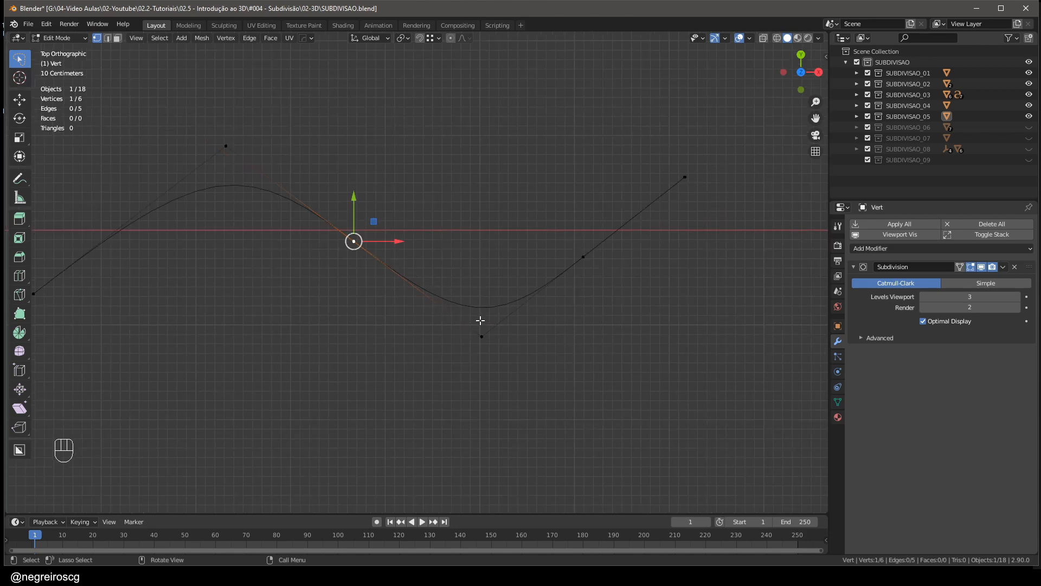
pyautogui.scroll(1, 490, 308)
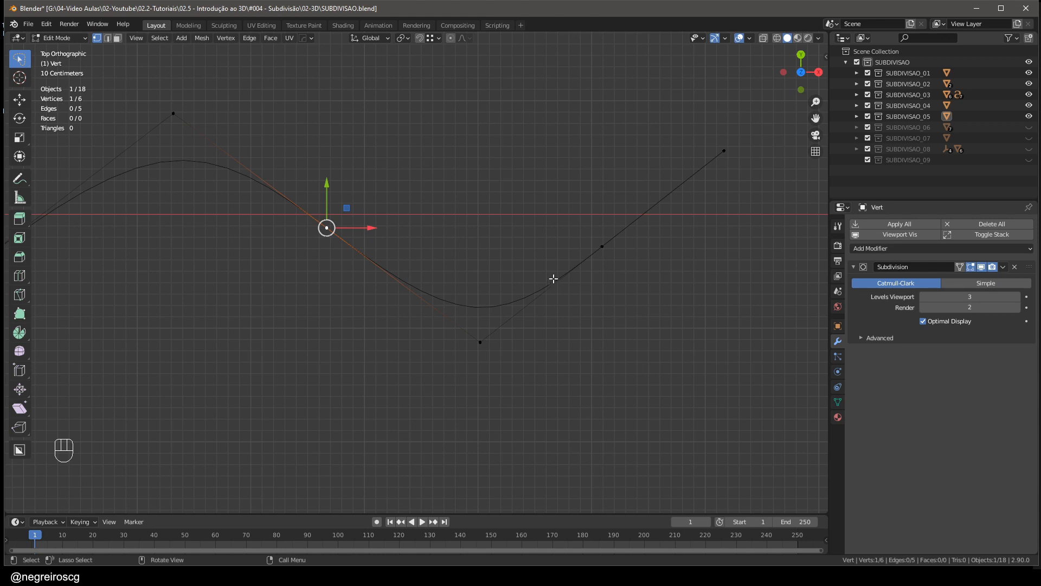
pyautogui.keyDown('shift'); pyautogui.moveTo(553, 279); pyautogui.dragTo(570, 299, button='middle'); pyautogui.keyUp('shift')
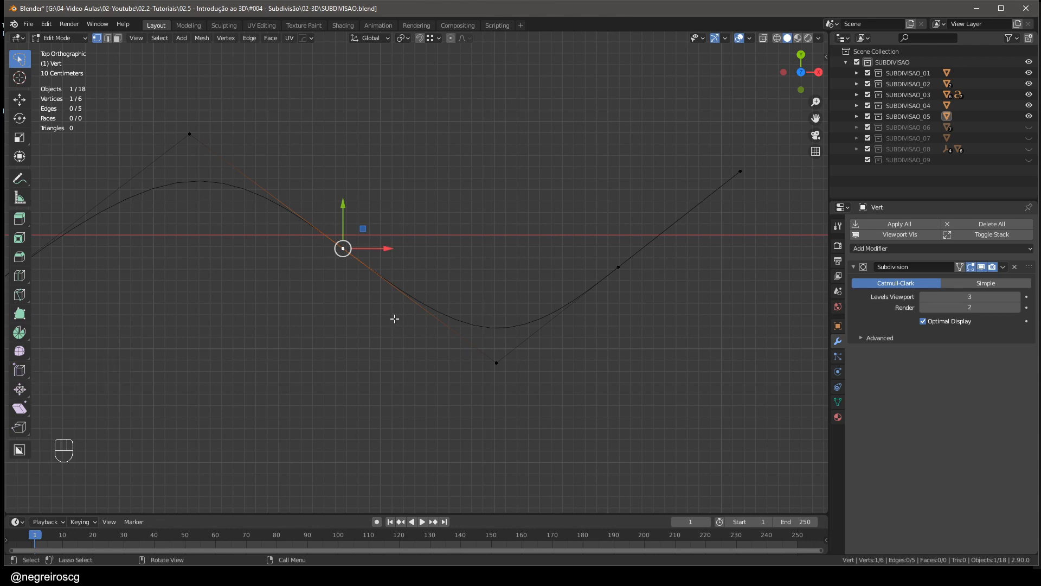
pyautogui.press('g')
pyautogui.press('g')
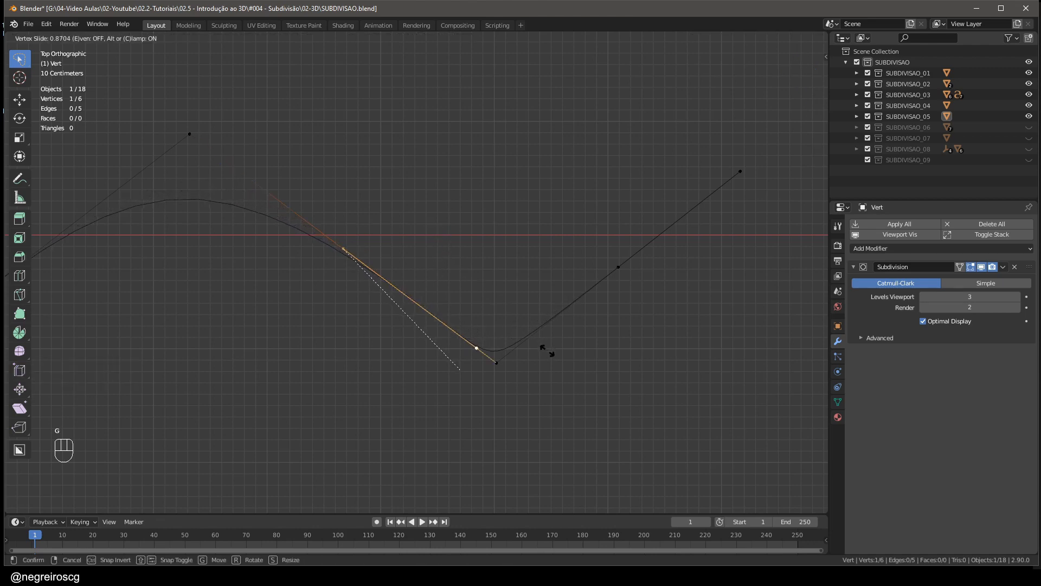
pyautogui.click(557, 364)
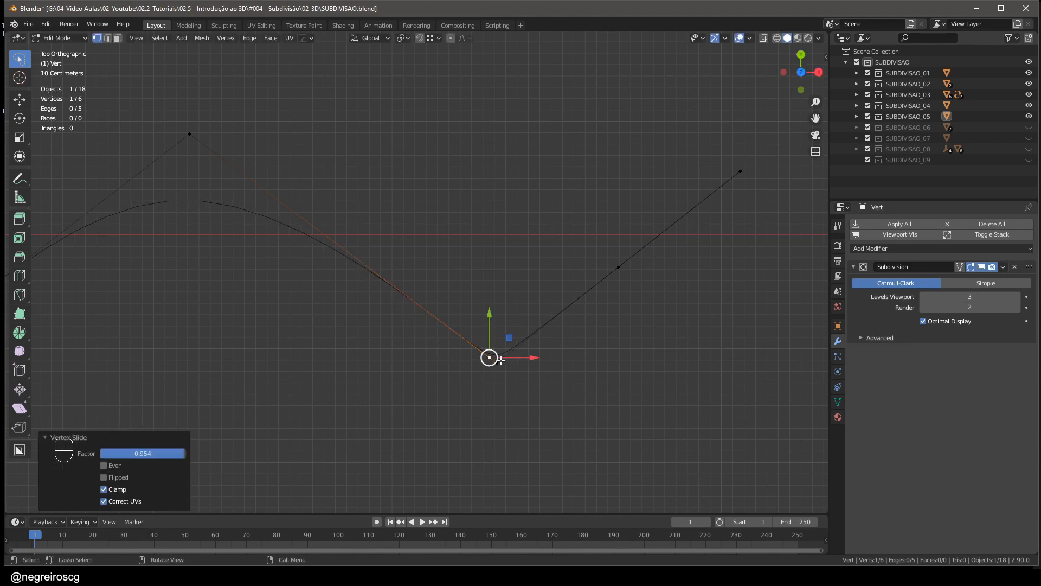
# - Slide the vertex on the rising edge beyond the valley down toward the valley vertex, by a factor of about 0.927
pyautogui.scroll(3, 490, 369)
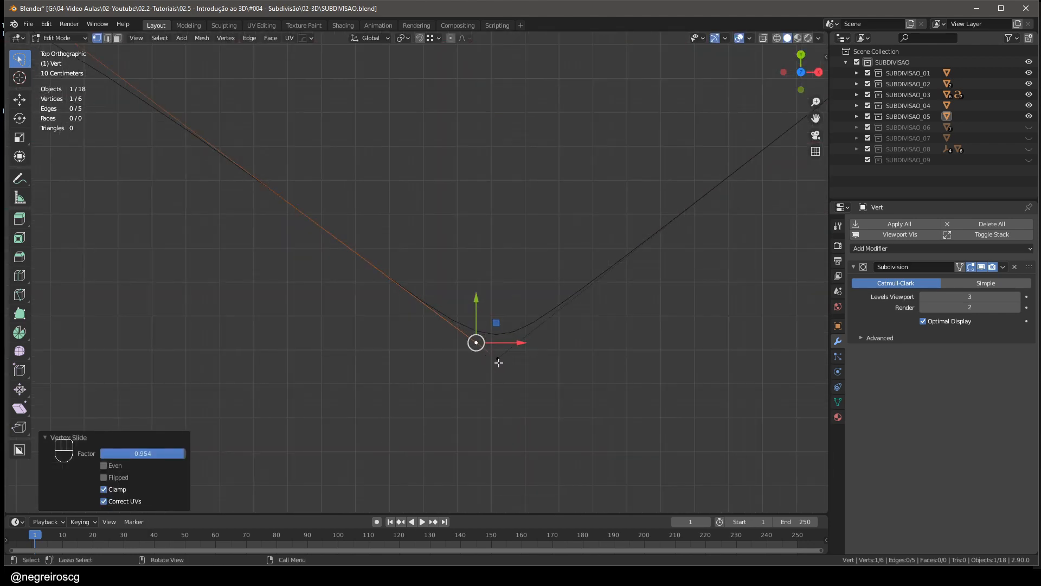
pyautogui.scroll(-2, 498, 363)
pyautogui.click(712, 185)
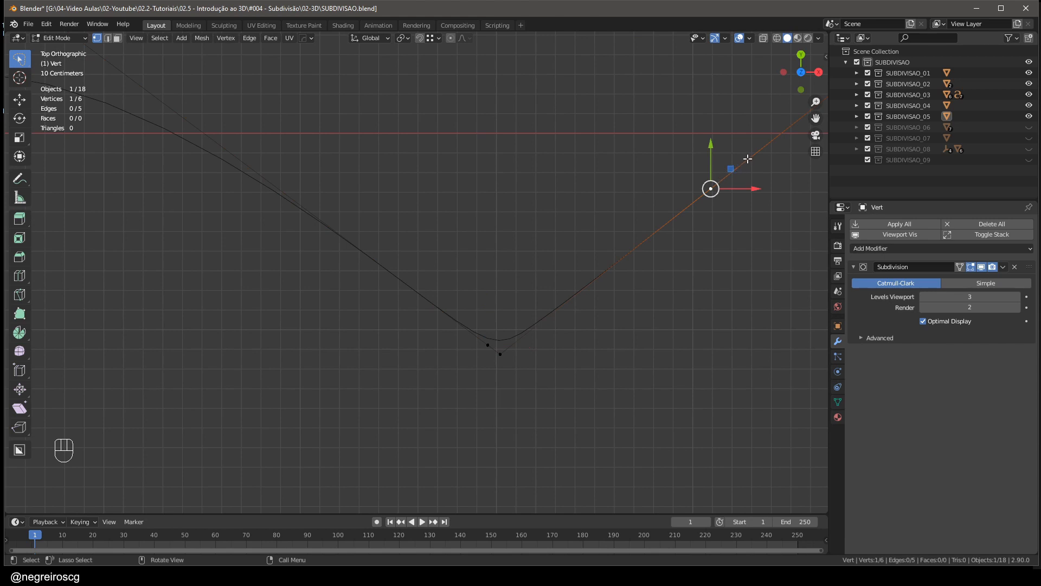
pyautogui.press('g')
pyautogui.press('g')
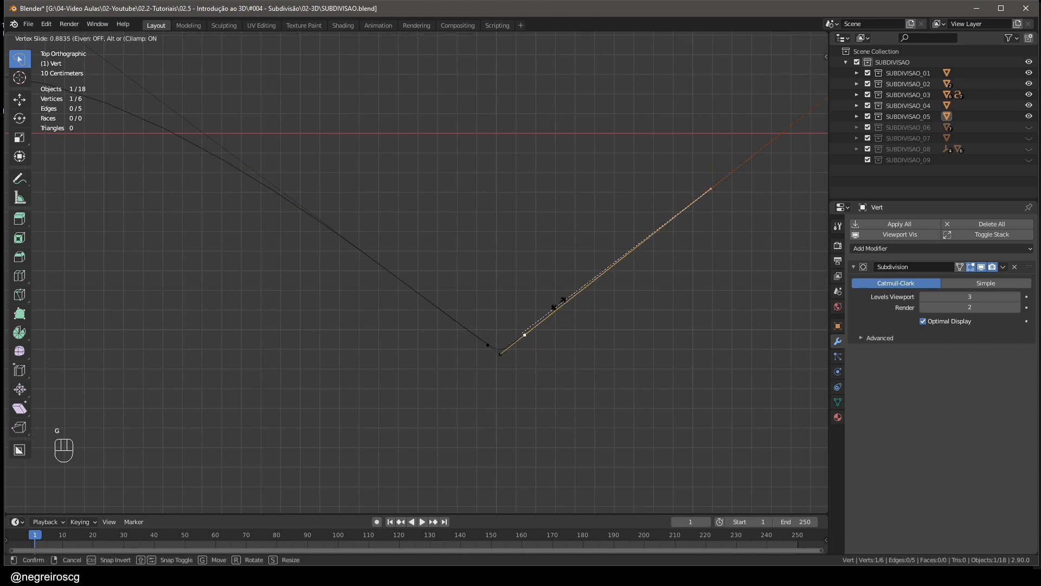
pyautogui.click(548, 311)
pyautogui.scroll(4, 496, 357)
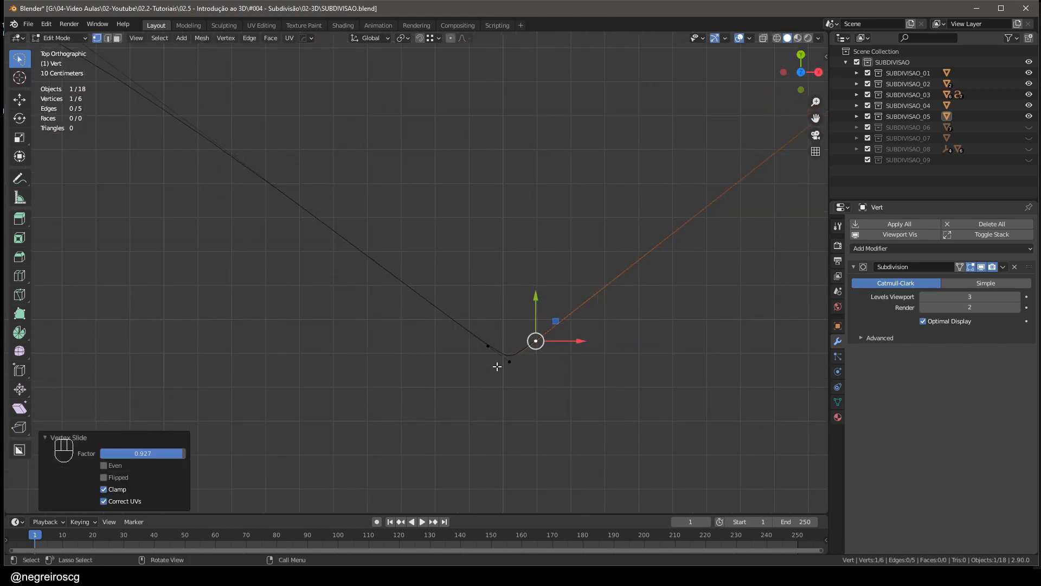
# - Slide that same vertex again along its short edge by a factor of about 0.18 and check the tightened corner
pyautogui.press('g')
pyautogui.press('g')
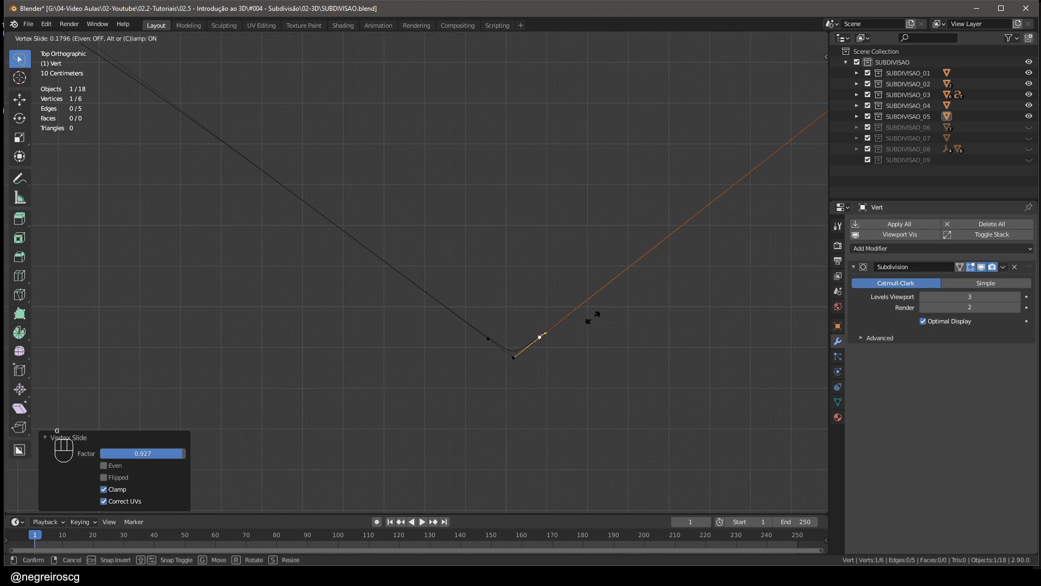
pyautogui.click(591, 318)
pyautogui.scroll(2, 511, 312)
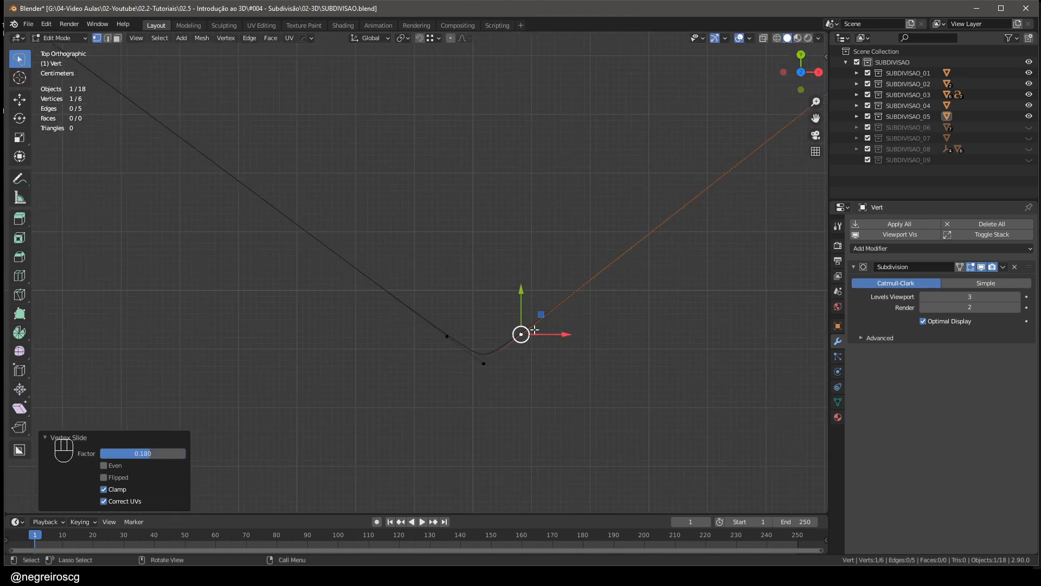
pyautogui.scroll(-2, 537, 323)
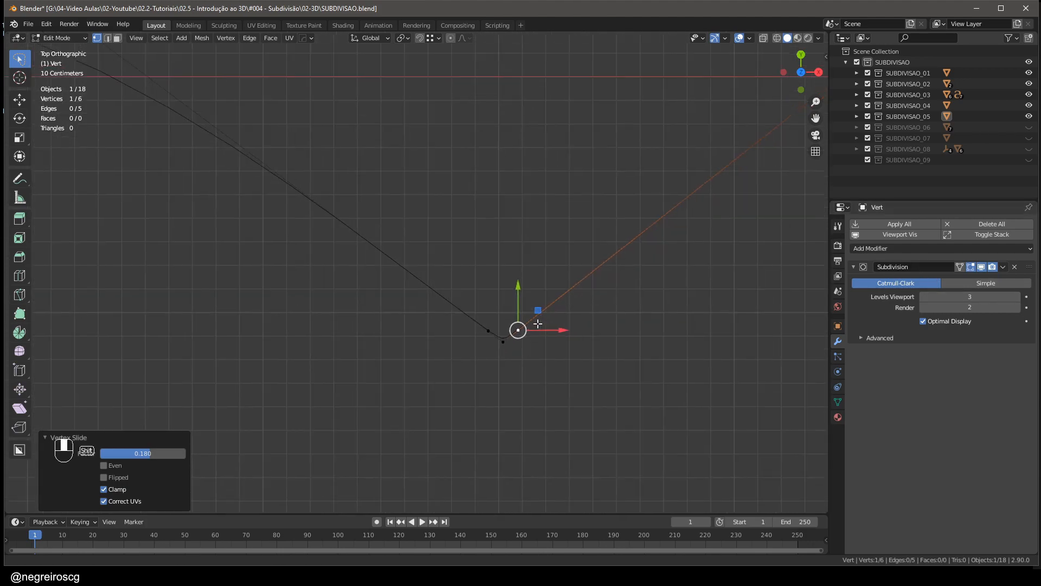
# - Move the chain's peak vertex about 0.091 m in X and 0.264 m in Y, compare both bends, and leave Edit Mode
pyautogui.scroll(-5, 538, 323)
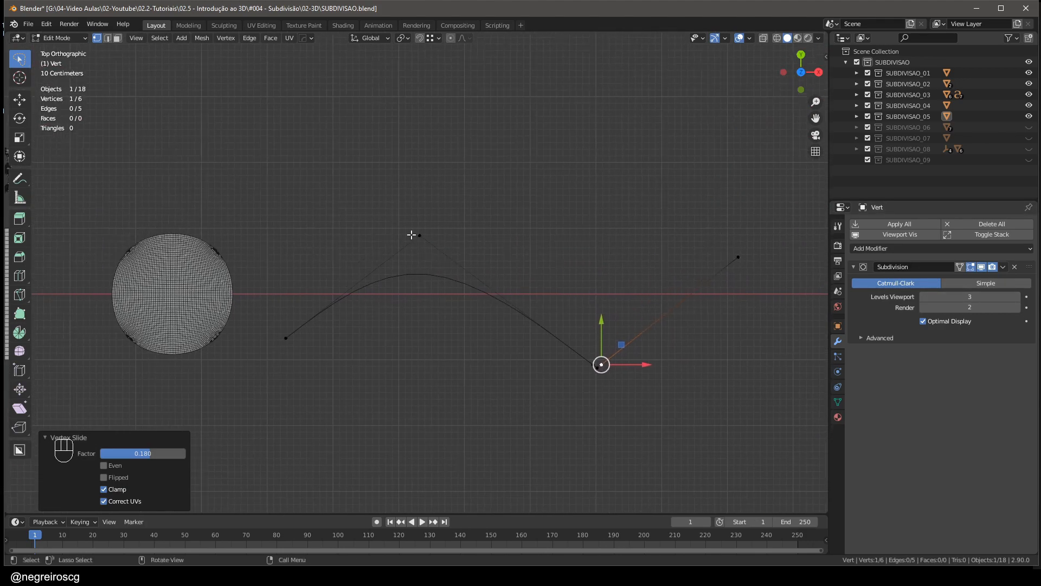
pyautogui.click(421, 234)
pyautogui.press('g')
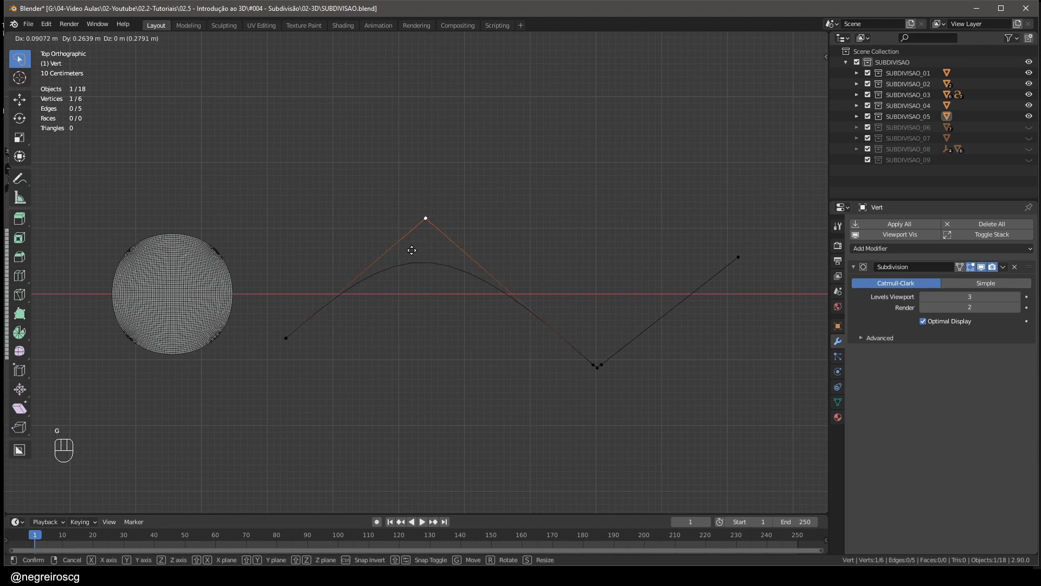
pyautogui.click(412, 250)
pyautogui.scroll(2, 362, 303)
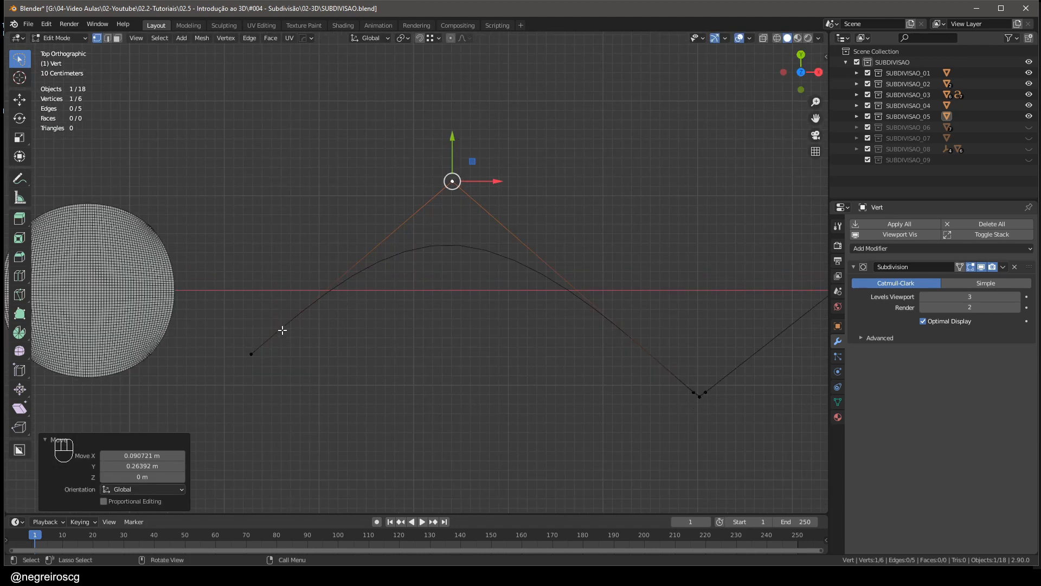
pyautogui.scroll(4, 523, 365)
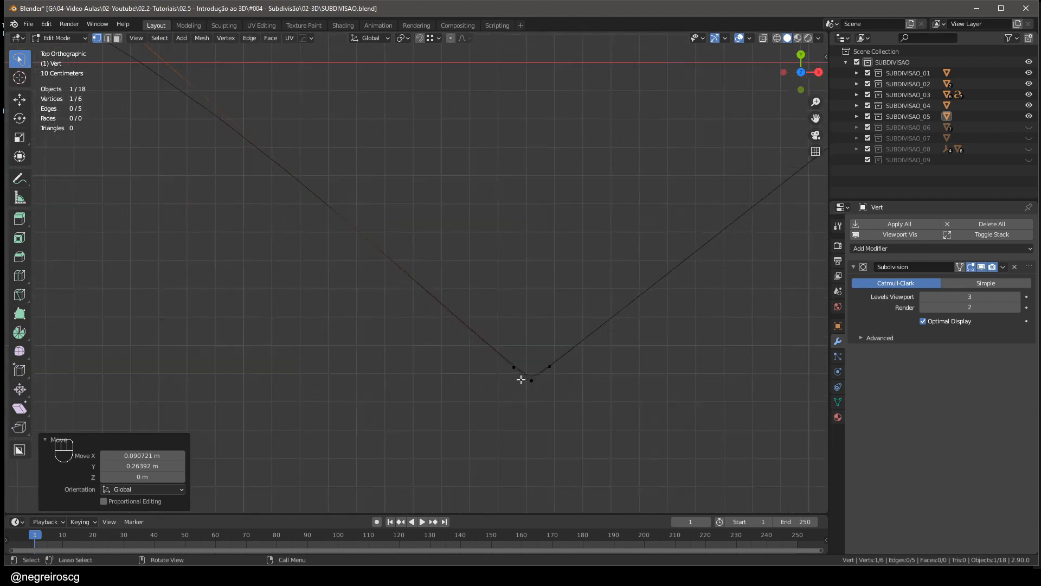
pyautogui.scroll(-8, 532, 371)
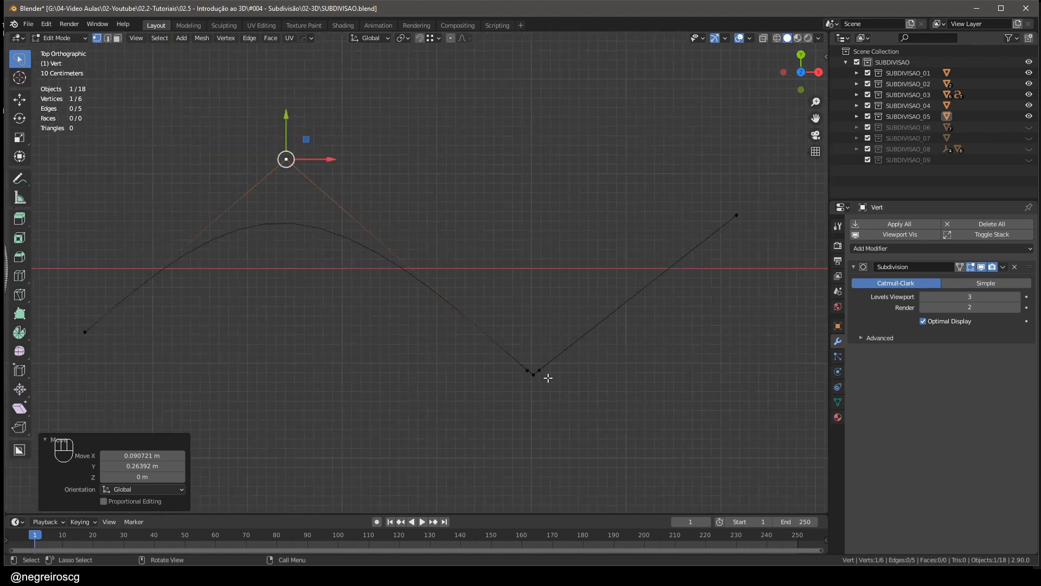
pyautogui.press('Tab')
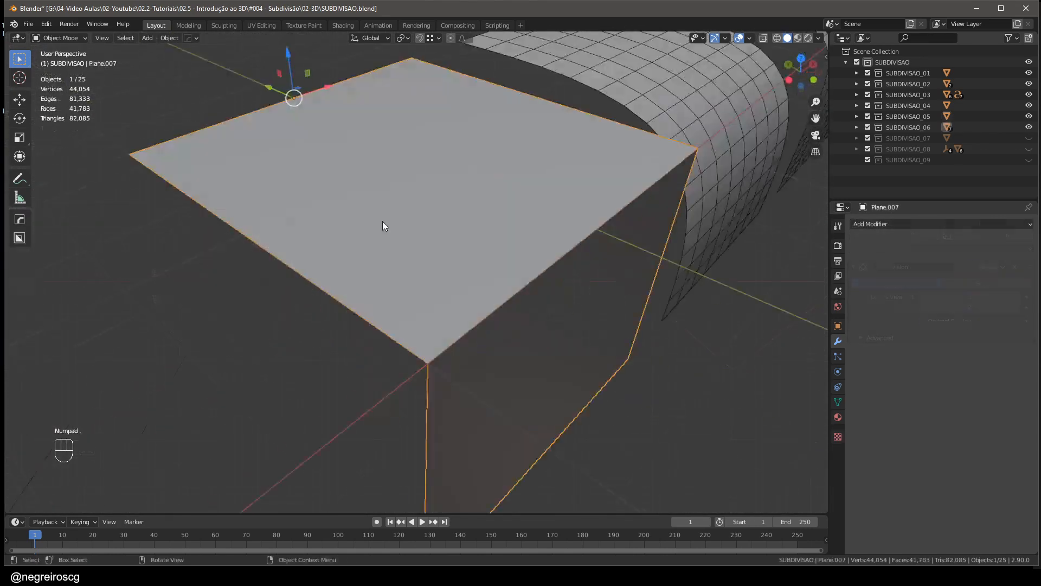
# - Examine the row of bent planes in SUBDIVISAO_06, comparing the sharpness of their folds from the first to the last plane
pyautogui.scroll(-4, 383, 226)
pyautogui.scroll(3, 529, 195)
pyautogui.scroll(-2, 402, 293)
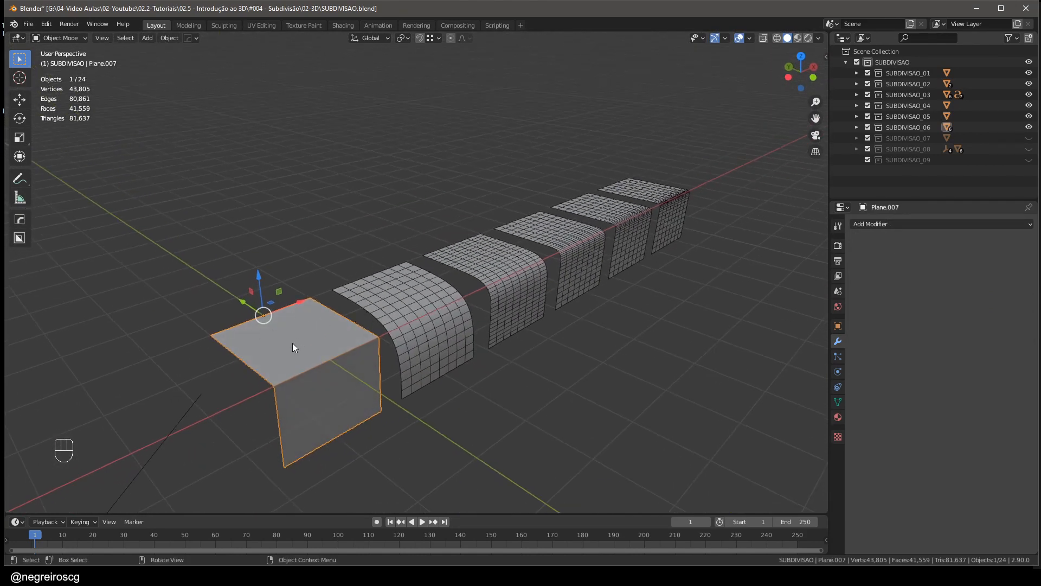
pyautogui.moveTo(293, 347); pyautogui.dragTo(304, 332, button='middle')
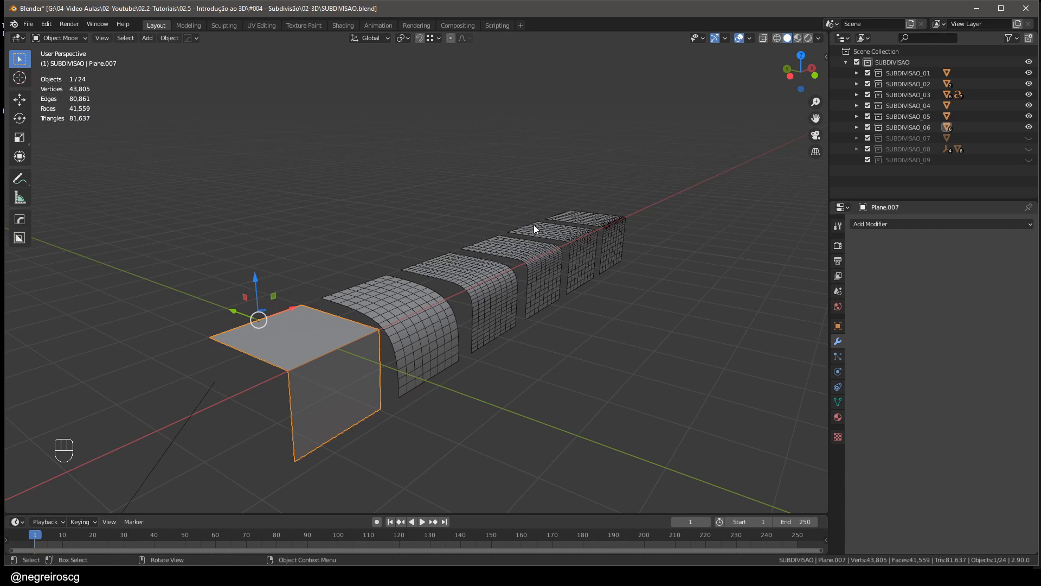
pyautogui.moveTo(550, 248); pyautogui.dragTo(285, 361, button='middle')
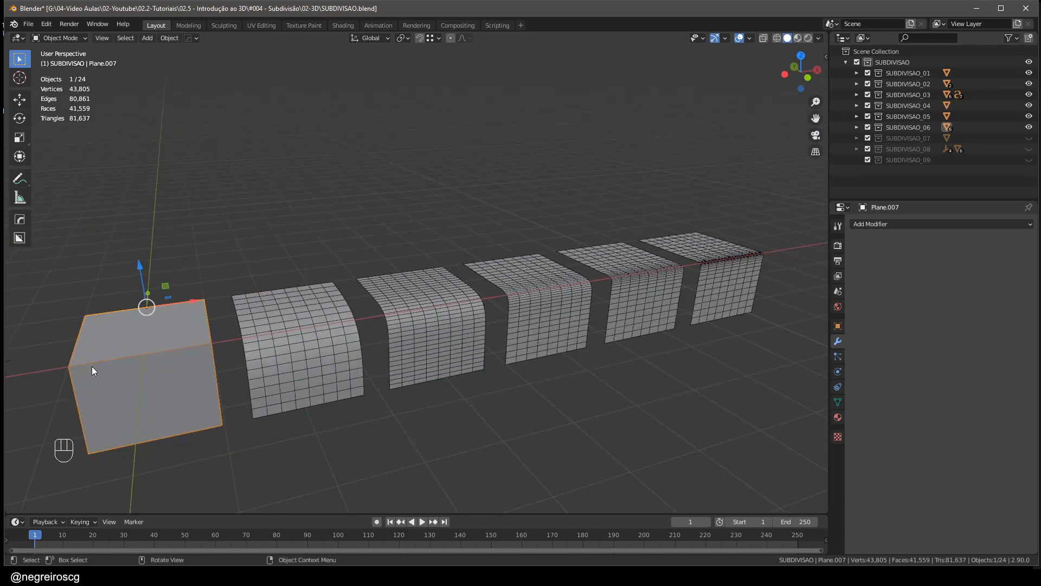
pyautogui.scroll(2, 659, 273)
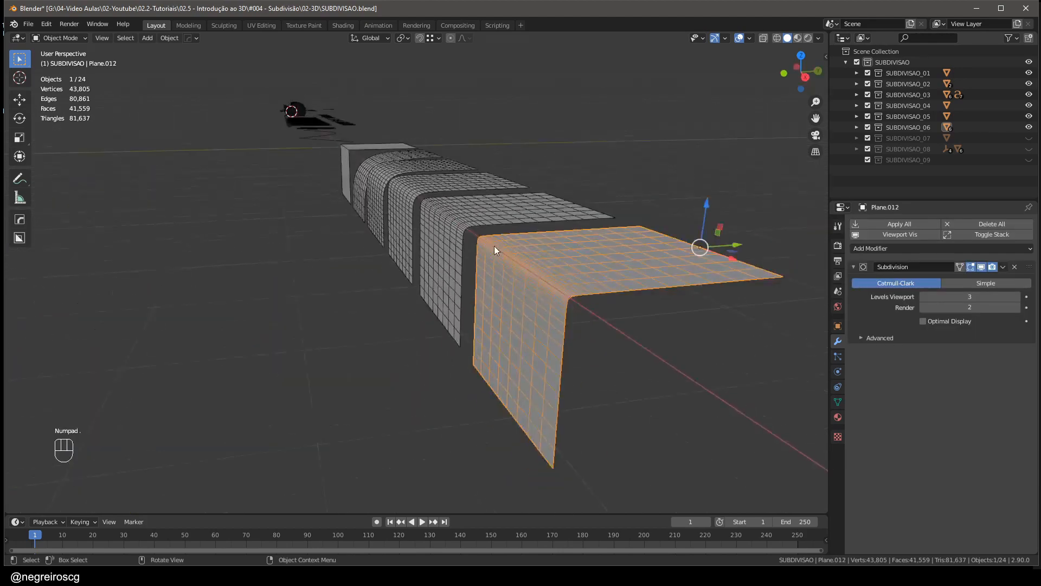
pyautogui.moveTo(445, 247); pyautogui.dragTo(569, 271, button='middle')
pyautogui.keyDown('shift'); pyautogui.moveTo(487, 415); pyautogui.dragTo(589, 230, button='middle'); pyautogui.keyUp('shift')
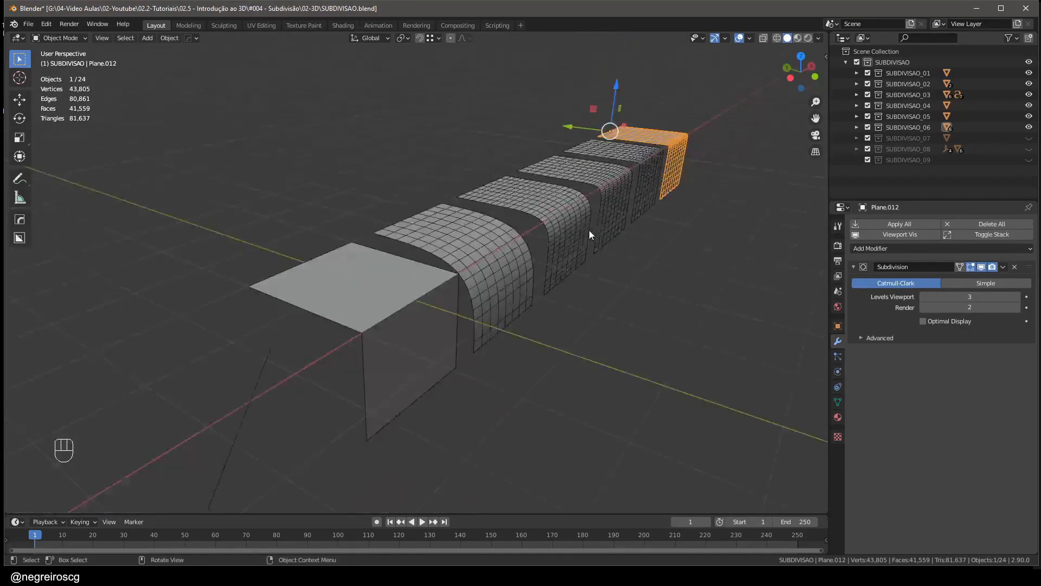
# - Select the unsubdivided bent plane, switch to the adjacent subdivided plane, and enter Edit Mode on it
pyautogui.scroll(3, 401, 304)
pyautogui.click(401, 304)
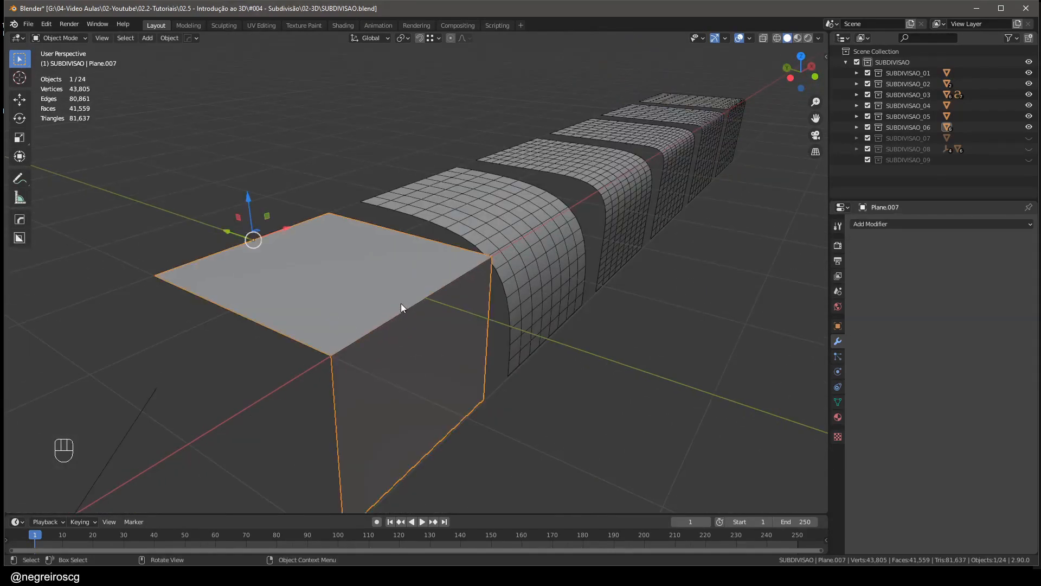
pyautogui.moveTo(401, 304)
pyautogui.mouseDown(button='middle')
pyautogui.moveTo(334, 305)
pyautogui.moveTo(402, 307)
pyautogui.mouseUp(button='middle')
pyautogui.click(529, 233)
pyautogui.moveTo(528, 234); pyautogui.dragTo(498, 268, button='middle')
pyautogui.hotkey('ctrl', 'Tab')
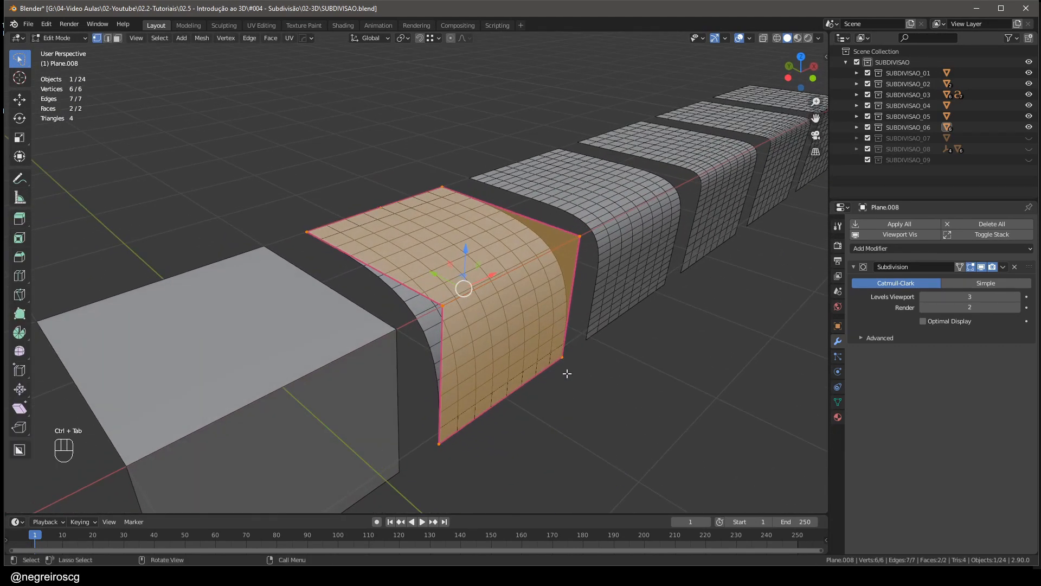
# - Deselect the subdivided plane's geometry and examine its original control cage against the rounded surface
pyautogui.click(564, 363)
pyautogui.moveTo(564, 364); pyautogui.dragTo(610, 385, button='middle')
pyautogui.moveTo(610, 309); pyautogui.dragTo(405, 245, button='middle')
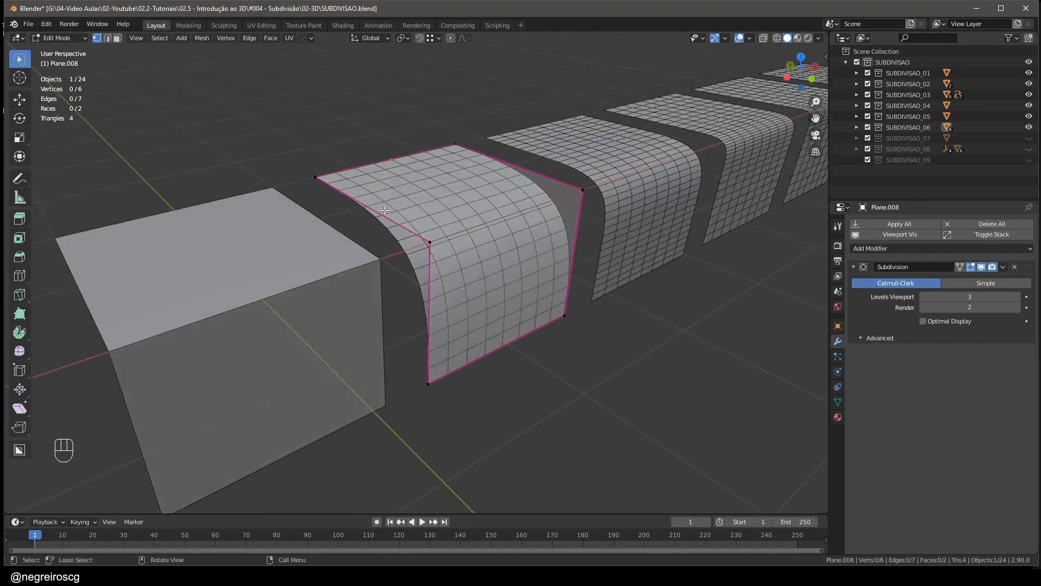
pyautogui.moveTo(385, 210); pyautogui.dragTo(378, 220, button='middle')
pyautogui.moveTo(468, 276); pyautogui.dragTo(467, 251, button='middle')
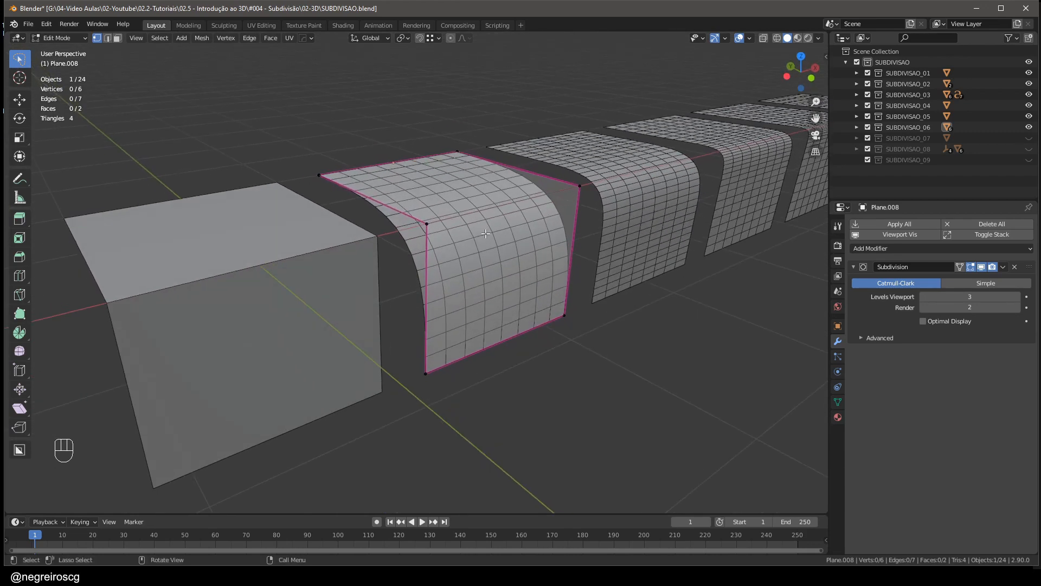
# - Enter Edit Mode on the second subdivided plane in edge selection and examine its supporting edges beside the fold in wireframe
pyautogui.moveTo(542, 229); pyautogui.dragTo(332, 321, button='middle')
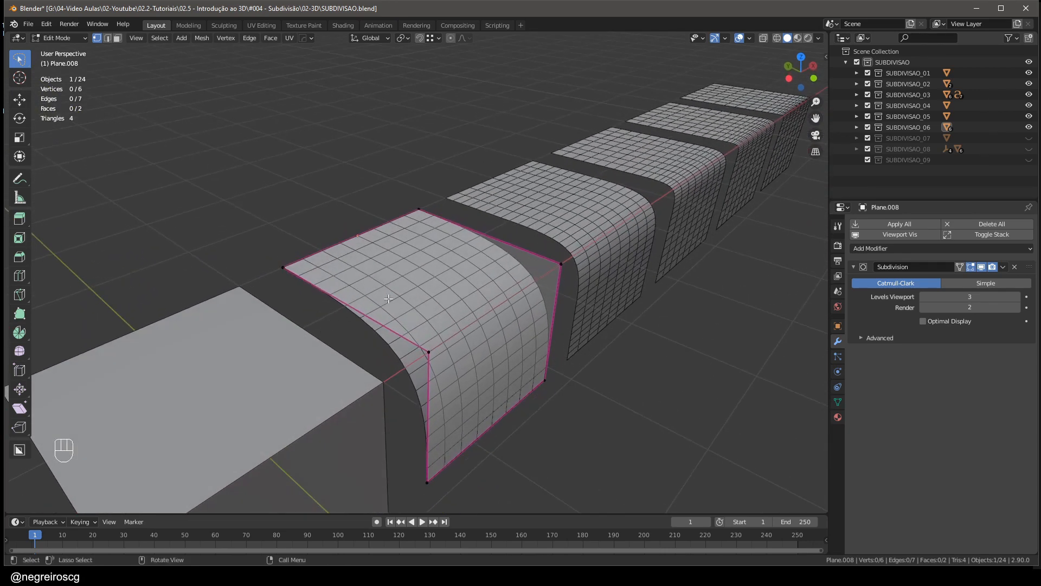
pyautogui.moveTo(410, 423); pyautogui.dragTo(464, 358, button='middle')
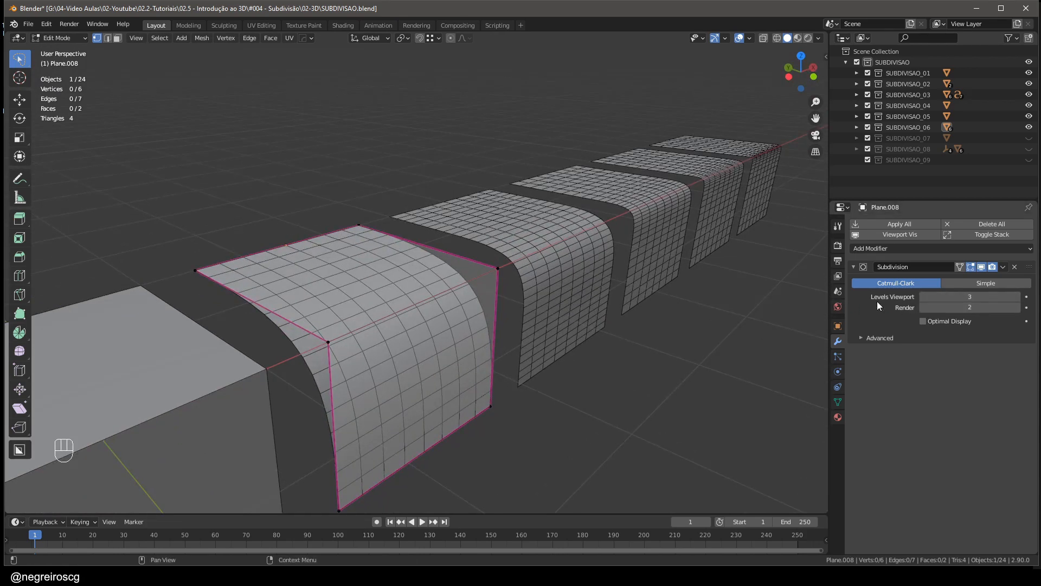
pyautogui.keyDown('shift'); pyautogui.moveTo(287, 293); pyautogui.dragTo(286, 223, button='middle'); pyautogui.keyUp('shift')
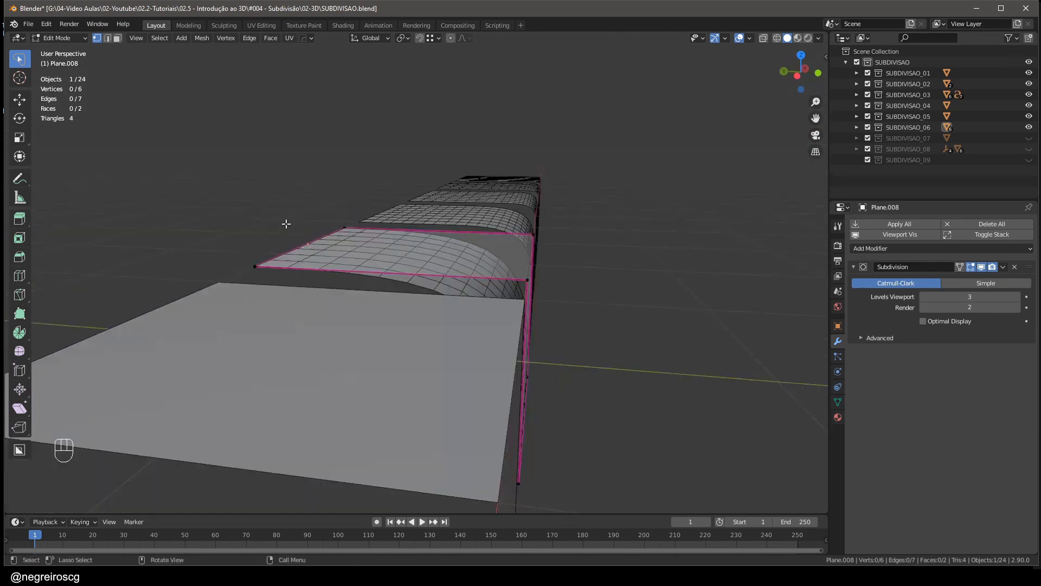
pyautogui.moveTo(423, 245); pyautogui.dragTo(492, 395, button='middle')
pyautogui.moveTo(320, 200); pyautogui.dragTo(390, 310, button='middle')
pyautogui.hotkey('ctrl', 'Tab')
pyautogui.click(505, 249)
pyautogui.hotkey('ctrl', 'Tab')
pyautogui.press('2')
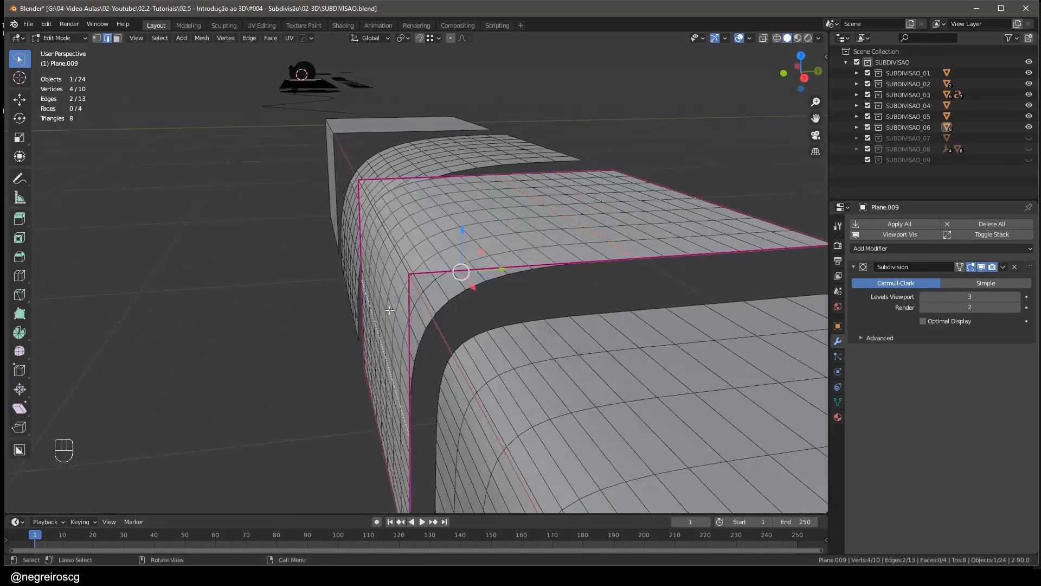
pyautogui.moveTo(365, 404); pyautogui.dragTo(449, 246, button='middle')
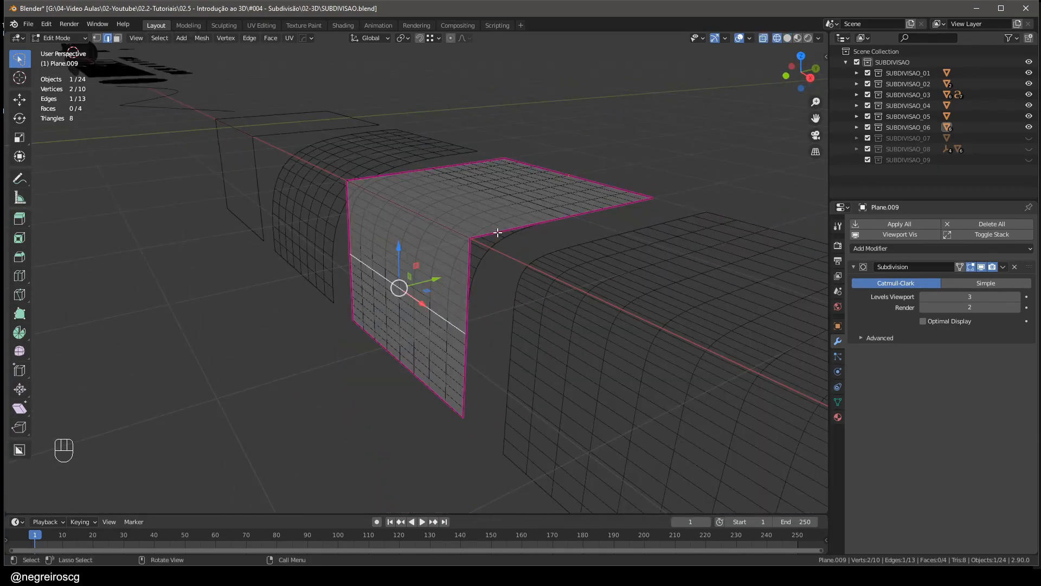
pyautogui.moveTo(622, 176); pyautogui.dragTo(497, 249, button='middle')
# - Return to Object Mode, select the third subdivided plane together with the second, and enter Edit Mode on both
pyautogui.hotkey('ctrl', 'Tab')
pyautogui.click(623, 226)
pyautogui.keyDown('ctrl'); pyautogui.moveTo(623, 226); pyautogui.dragTo(565, 224, button='middle'); pyautogui.keyUp('ctrl')
pyautogui.keyDown('shift'); pyautogui.click(392, 144); pyautogui.keyUp('shift')
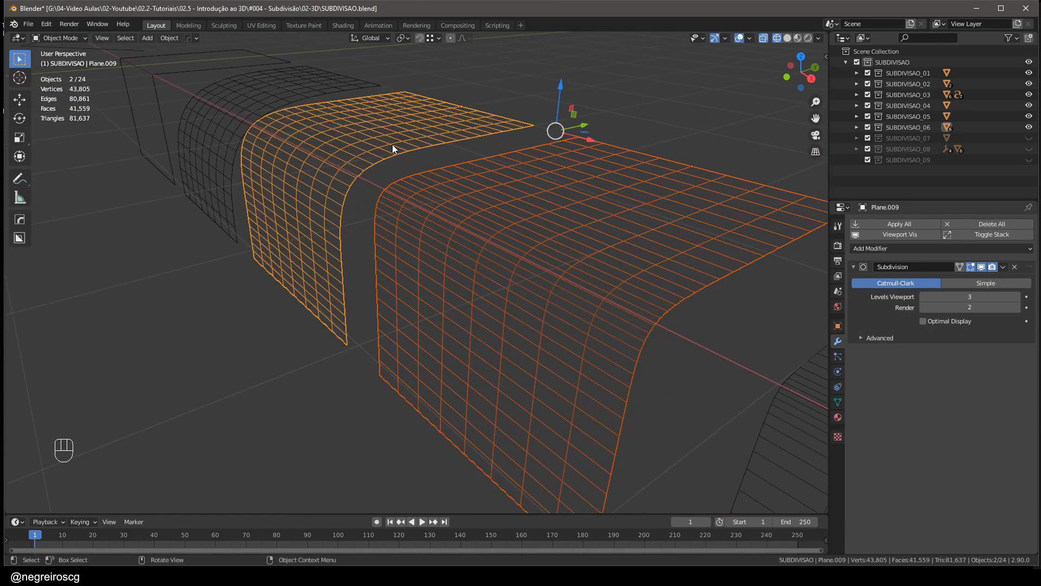
pyautogui.hotkey('ctrl', 'Tab')
pyautogui.moveTo(414, 159); pyautogui.dragTo(408, 172, button='middle')
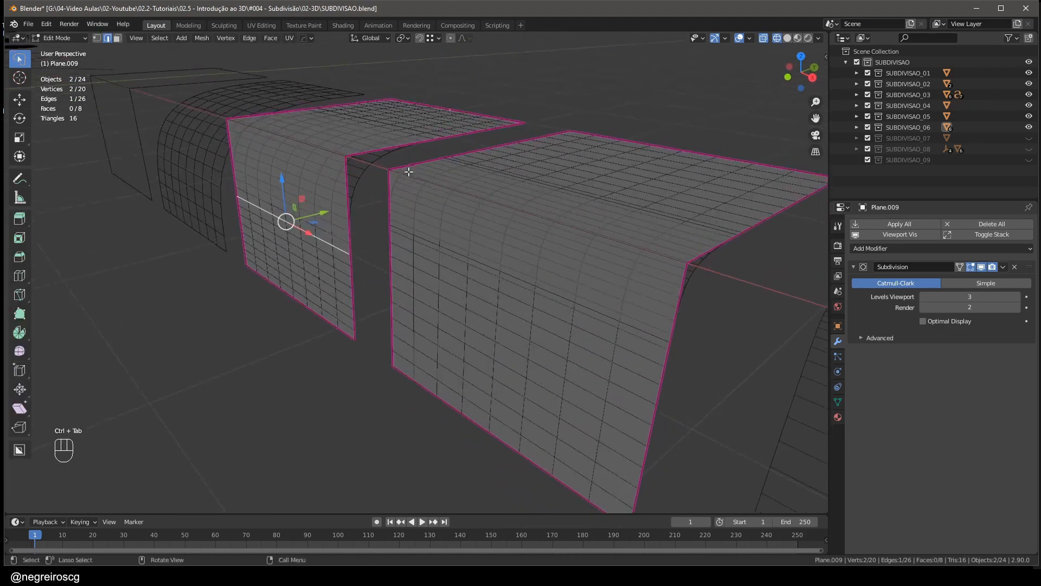
# - Select the third plane's supporting edges on each side of the fold in turn, comparing their spacing with the second plane's
pyautogui.click(420, 238)
pyautogui.moveTo(420, 238); pyautogui.dragTo(522, 296, button='middle')
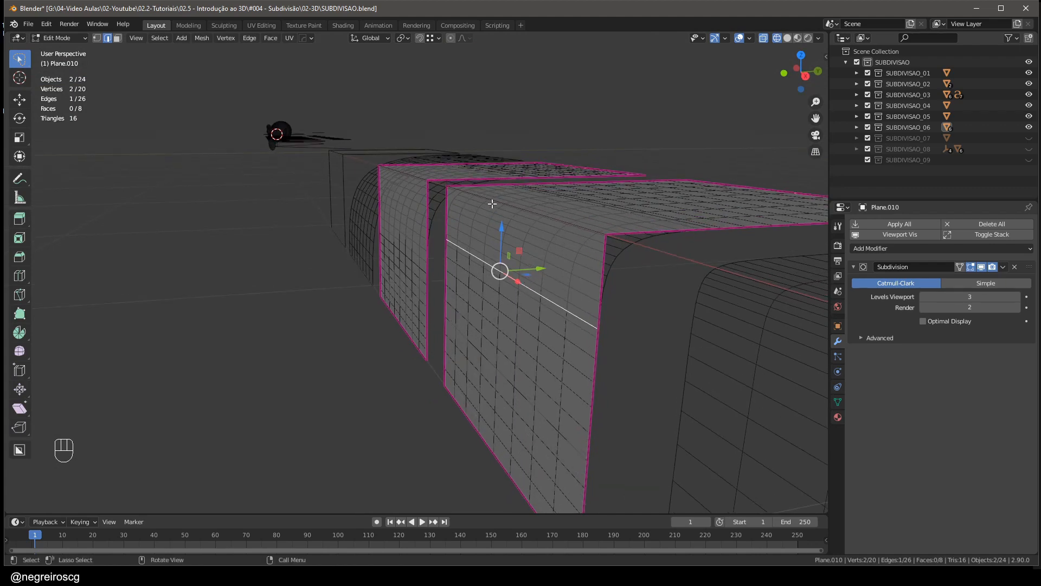
pyautogui.moveTo(492, 203); pyautogui.dragTo(687, 214, button='middle')
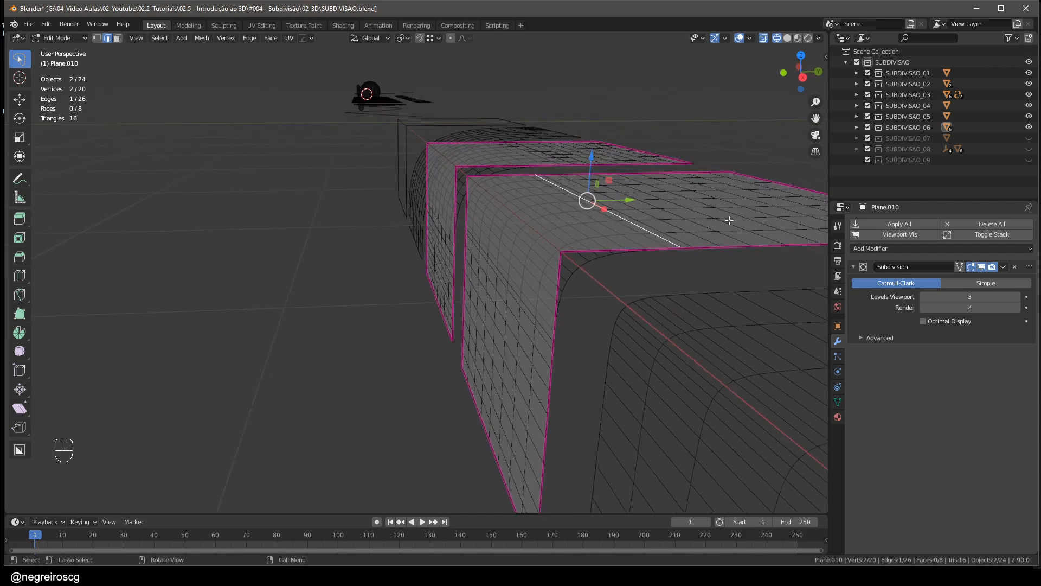
pyautogui.moveTo(550, 173); pyautogui.dragTo(490, 290, button='middle')
pyautogui.moveTo(520, 234); pyautogui.dragTo(509, 255, button='middle')
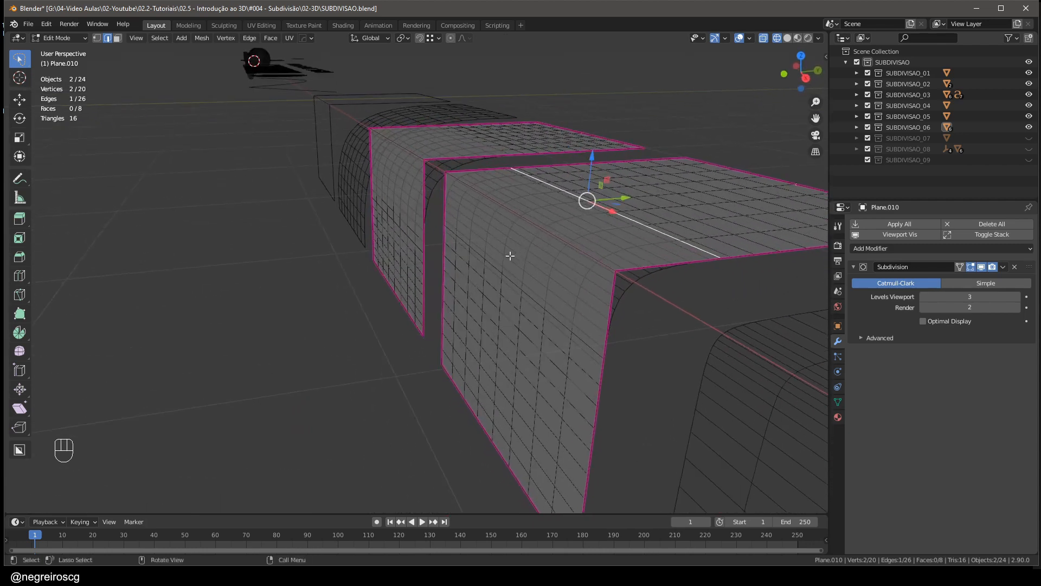
# - Switch to the fourth subdivided plane, enter Edit Mode, and select the supporting edges around its fold
pyautogui.scroll(-3, 507, 245)
pyautogui.hotkey('ctrl', 'Tab')
pyautogui.keyDown('shift'); pyautogui.moveTo(726, 343); pyautogui.dragTo(613, 289, button='middle'); pyautogui.keyUp('shift')
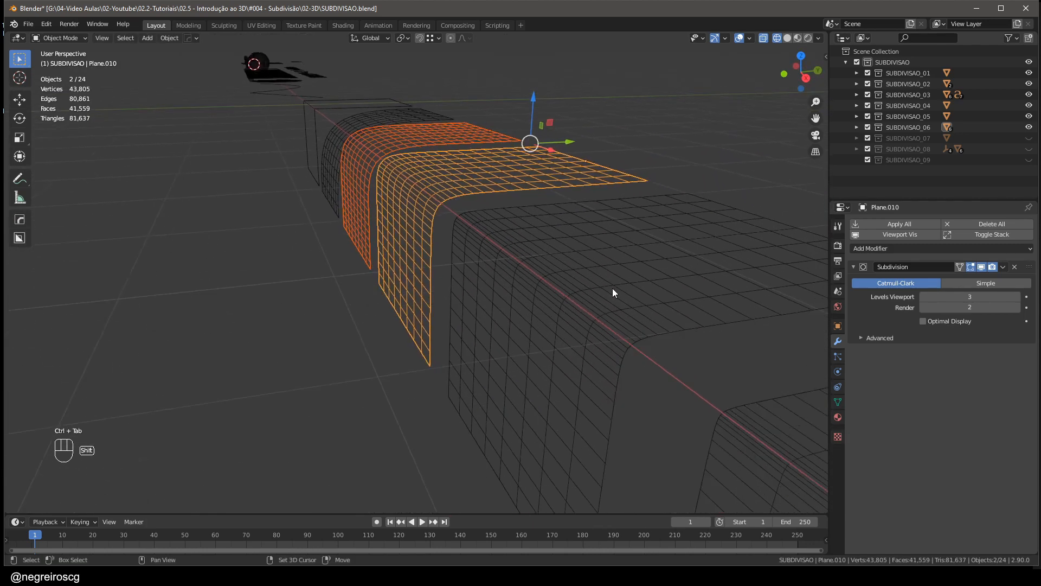
pyautogui.click(580, 278)
pyautogui.hotkey('ctrl', 'Tab')
pyautogui.moveTo(515, 281); pyautogui.dragTo(563, 229, button='middle')
pyautogui.keyDown('ctrl'); pyautogui.click(592, 177); pyautogui.keyUp('ctrl')
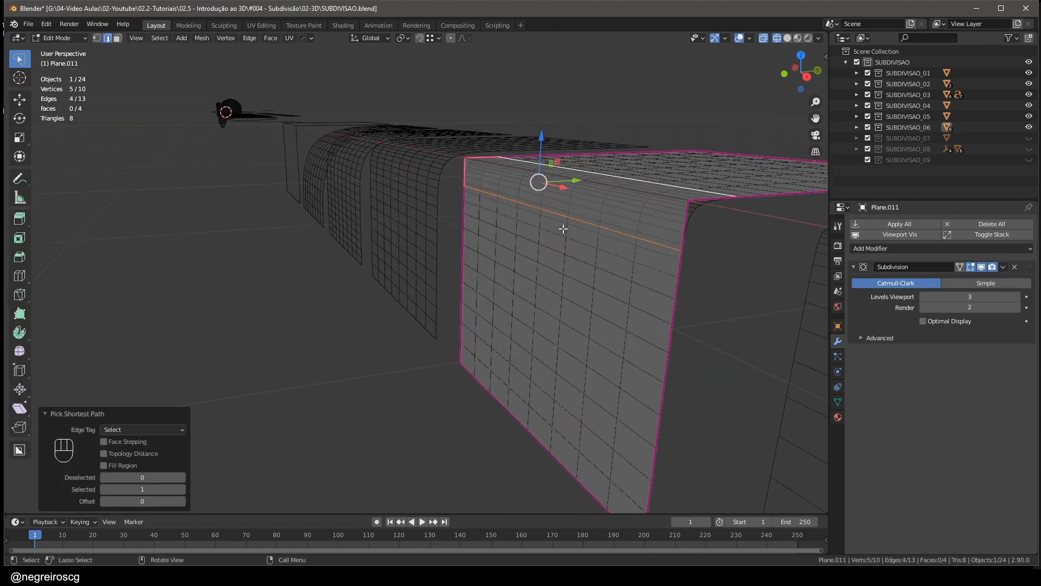
# - Switch to the last plane in the row, enter Edit Mode, and select the supporting edge just below its sharp fold
pyautogui.hotkey('ctrl', 'Tab')
pyautogui.scroll(-3, 567, 232)
pyautogui.keyDown('shift'); pyautogui.moveTo(675, 277); pyautogui.dragTo(502, 312, button='middle'); pyautogui.keyUp('shift')
pyautogui.click(605, 268)
pyautogui.hotkey('ctrl', 'Tab')
pyautogui.click(477, 276)
pyautogui.moveTo(478, 276)
pyautogui.mouseDown(button='middle')
pyautogui.moveTo(462, 268)
pyautogui.moveTo(466, 284)
pyautogui.mouseUp(button='middle')
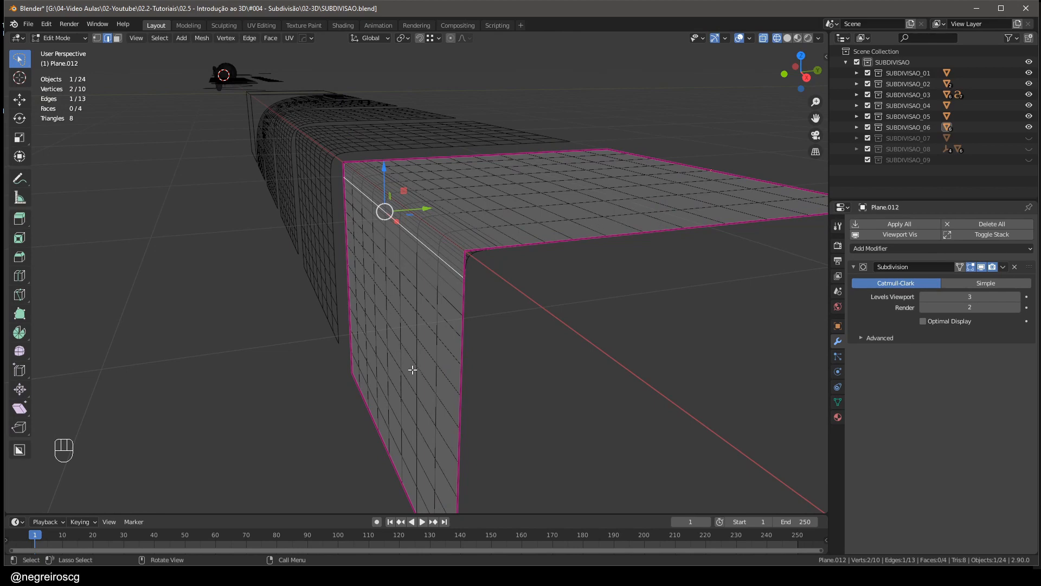
pyautogui.moveTo(590, 185); pyautogui.dragTo(472, 198, button='middle')
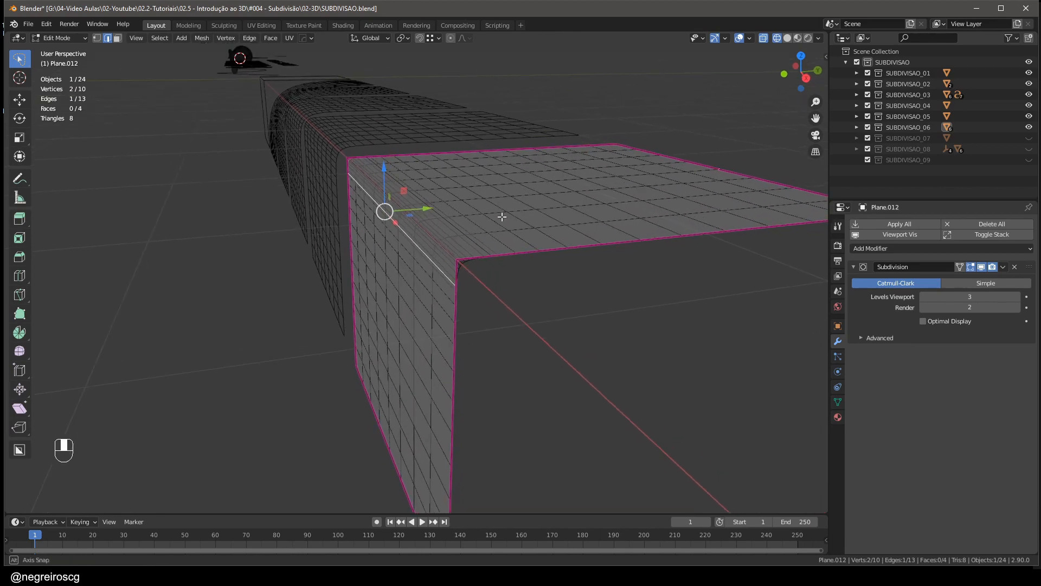
pyautogui.moveTo(373, 274); pyautogui.dragTo(471, 229, button='middle')
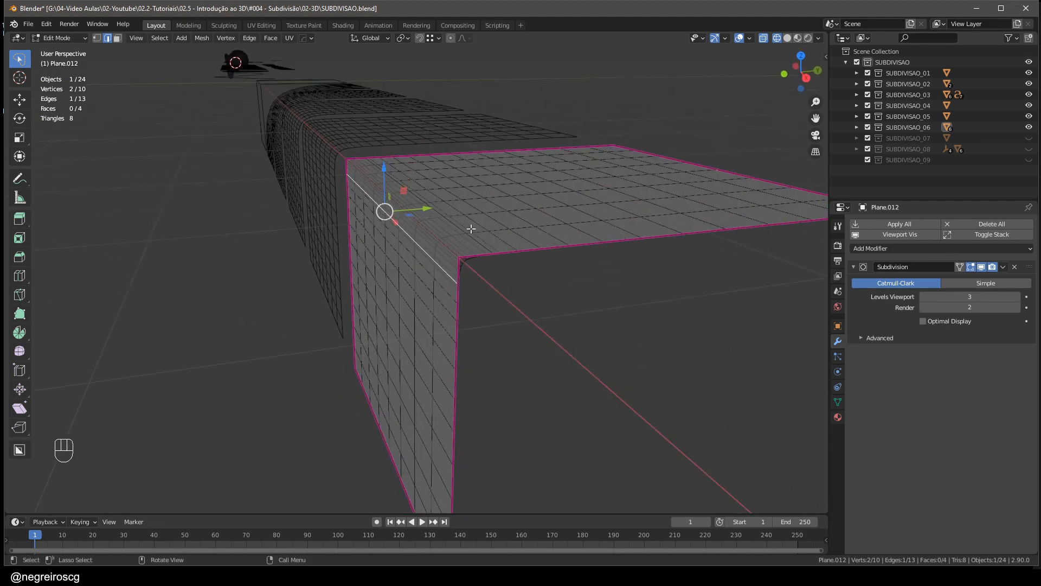
pyautogui.moveTo(271, 308); pyautogui.dragTo(404, 294, button='middle')
# - Slide both supporting edges away from the last plane's fold, using a factor of -0.401 for the upper edge
pyautogui.press('g')
pyautogui.press('g')
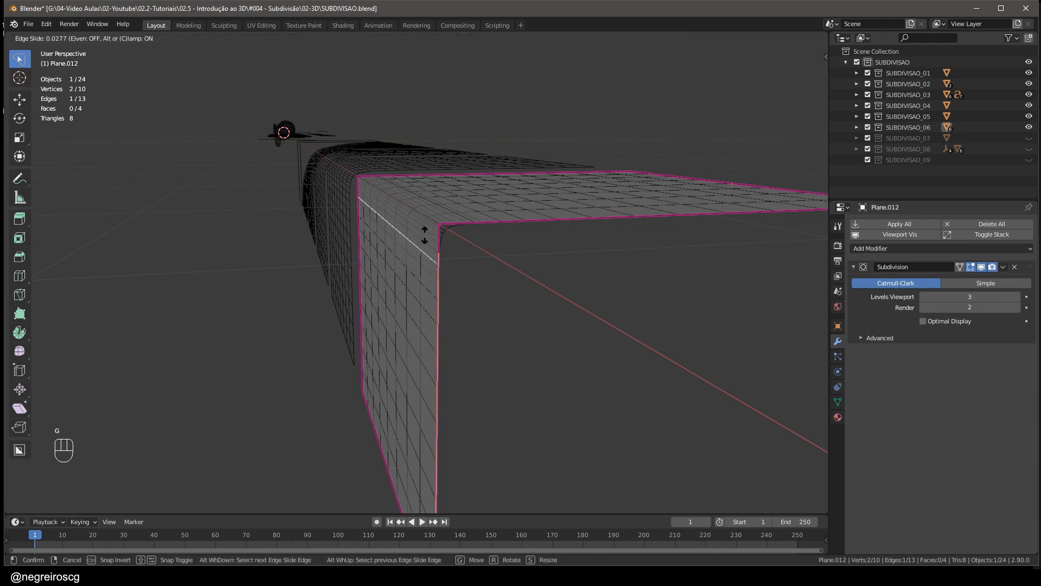
pyautogui.click(419, 293)
pyautogui.press('g')
pyautogui.press('g')
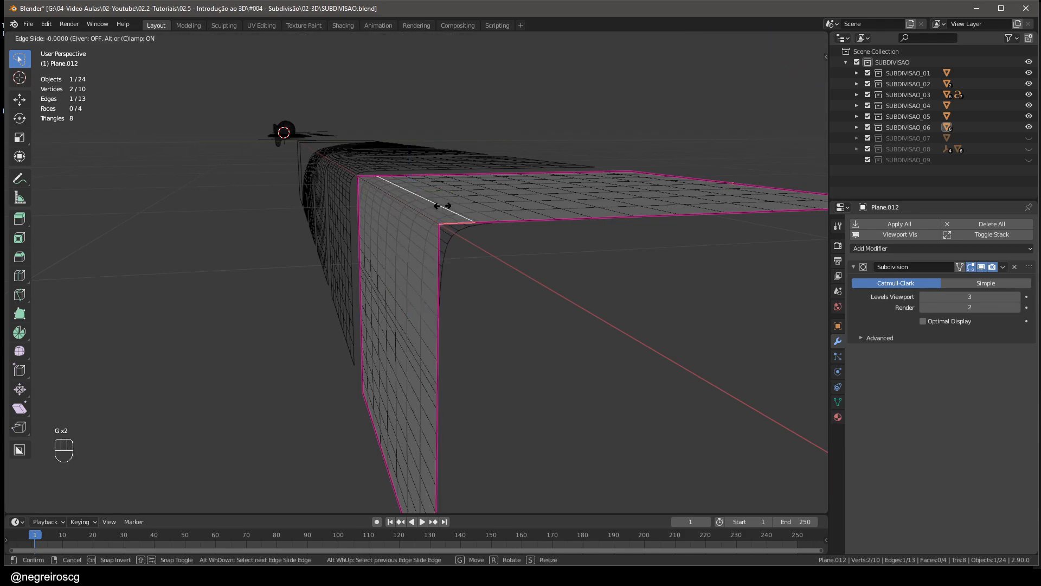
pyautogui.click(527, 204)
pyautogui.moveTo(527, 204); pyautogui.dragTo(529, 215, button='middle')
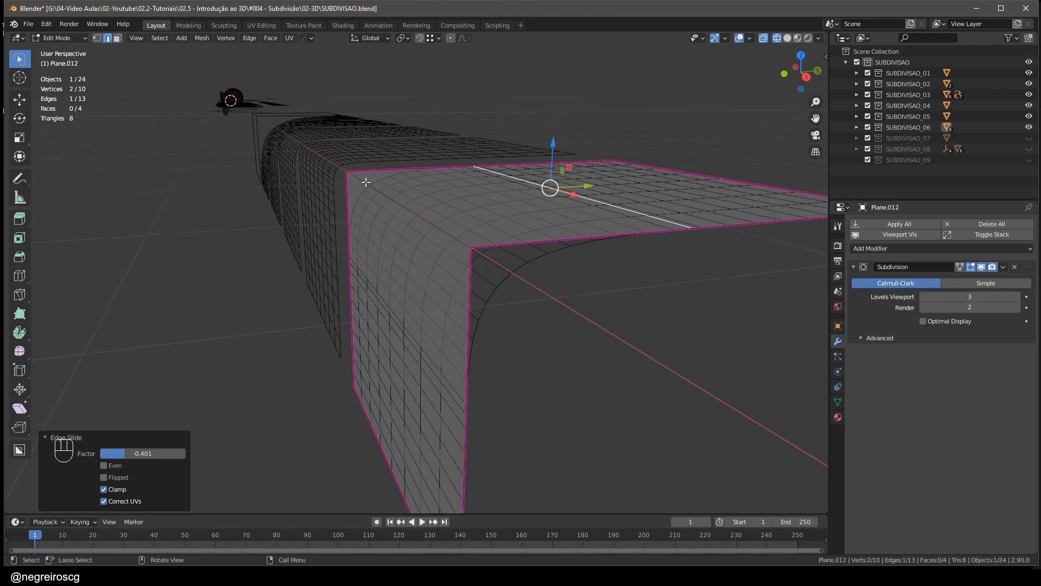
pyautogui.moveTo(411, 221)
pyautogui.mouseDown(button='middle')
pyautogui.moveTo(439, 226)
pyautogui.moveTo(416, 218)
pyautogui.mouseUp(button='middle')
pyautogui.moveTo(537, 214); pyautogui.dragTo(532, 221, button='middle')
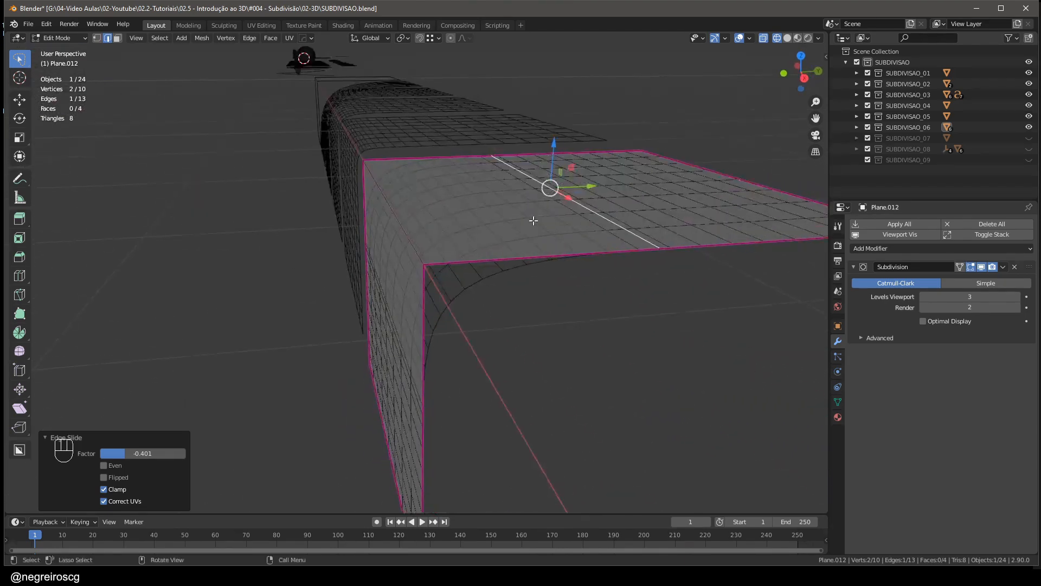
# - Slide both supporting edges back toward the fold, using a factor of about 0.9 for the upper edge
pyautogui.press('g')
pyautogui.press('g')
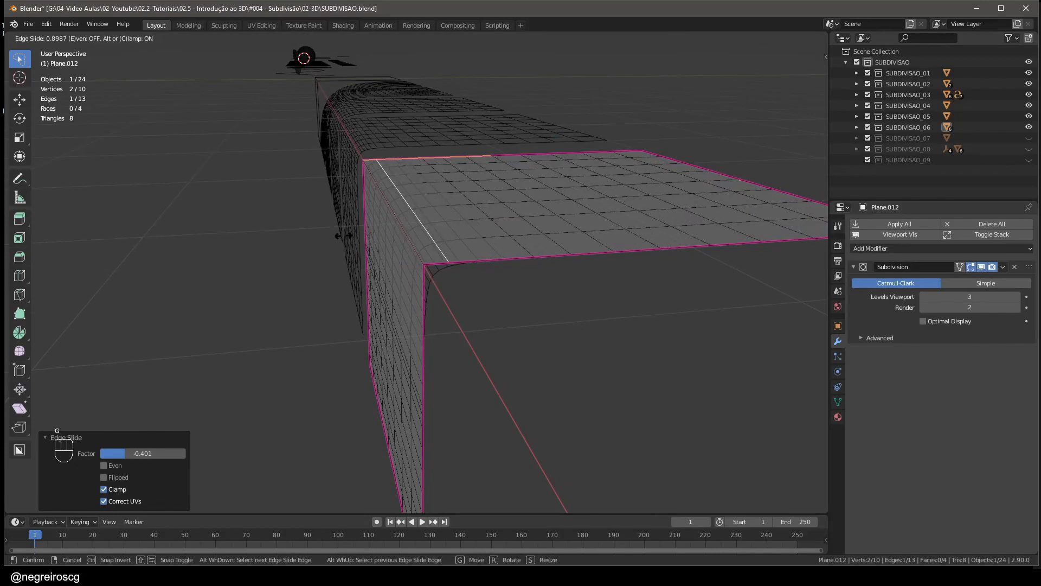
pyautogui.click(345, 235)
pyautogui.moveTo(388, 313); pyautogui.dragTo(386, 304, button='middle')
pyautogui.press('g')
pyautogui.press('g')
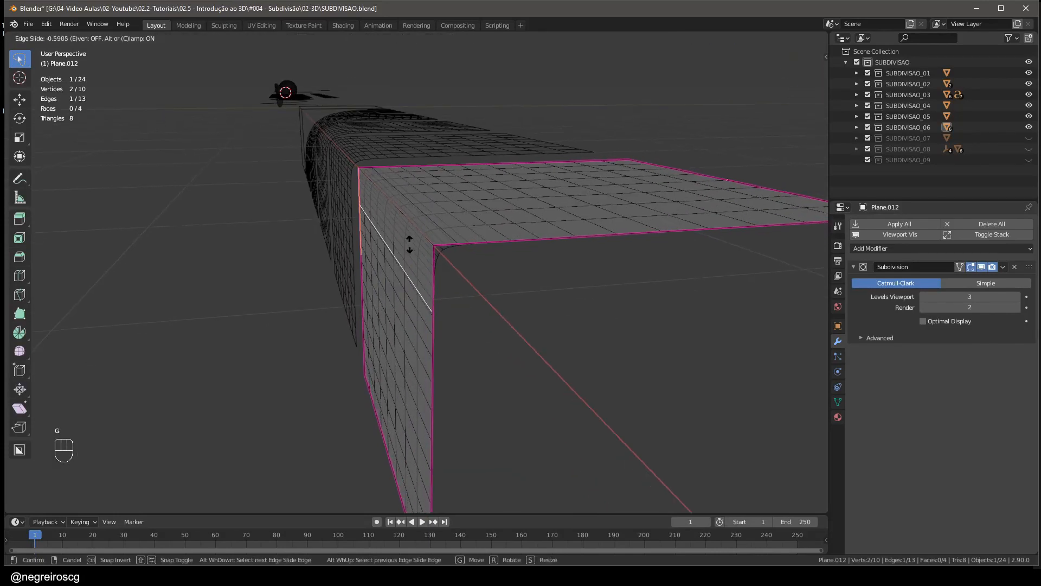
pyautogui.click(405, 230)
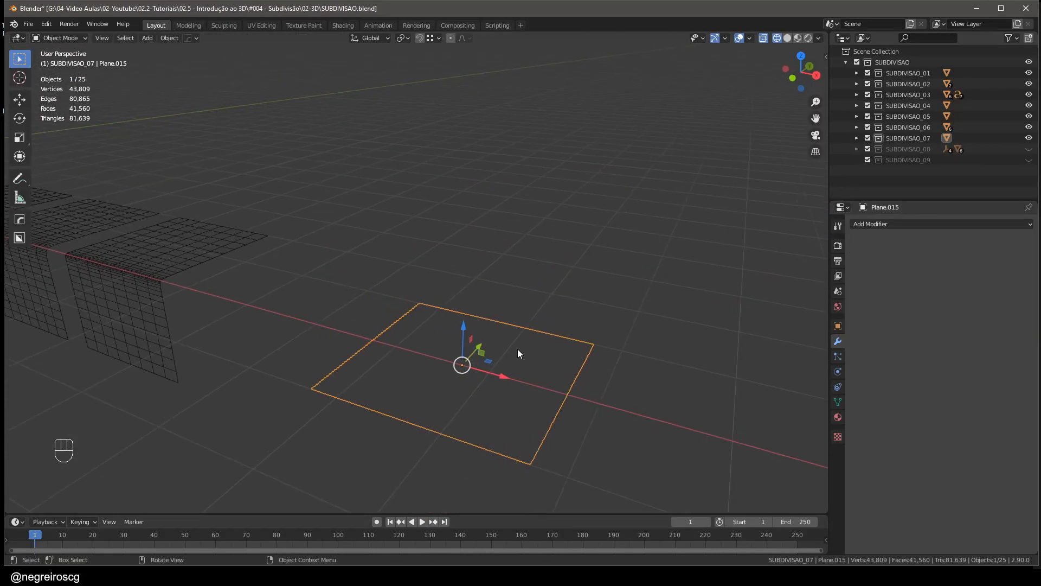
# - In solid shading, extrude the face of the SUBDIVISAO_07 plane about 1.8 m along Z into a box
pyautogui.moveTo(517, 349)
pyautogui.keyDown('ctrl'); pyautogui.mouseDown(button='middle')
pyautogui.moveTo(494, 353)
pyautogui.moveTo(498, 298)
pyautogui.moveTo(471, 288)
pyautogui.moveTo(467, 297)
pyautogui.mouseUp(button='middle'); pyautogui.keyUp('ctrl')
pyautogui.hotkey('shift', 'z')
pyautogui.hotkey('ctrl', 'Tab')
pyautogui.click(418, 340)
pyautogui.press('3')
pyautogui.click(472, 297)
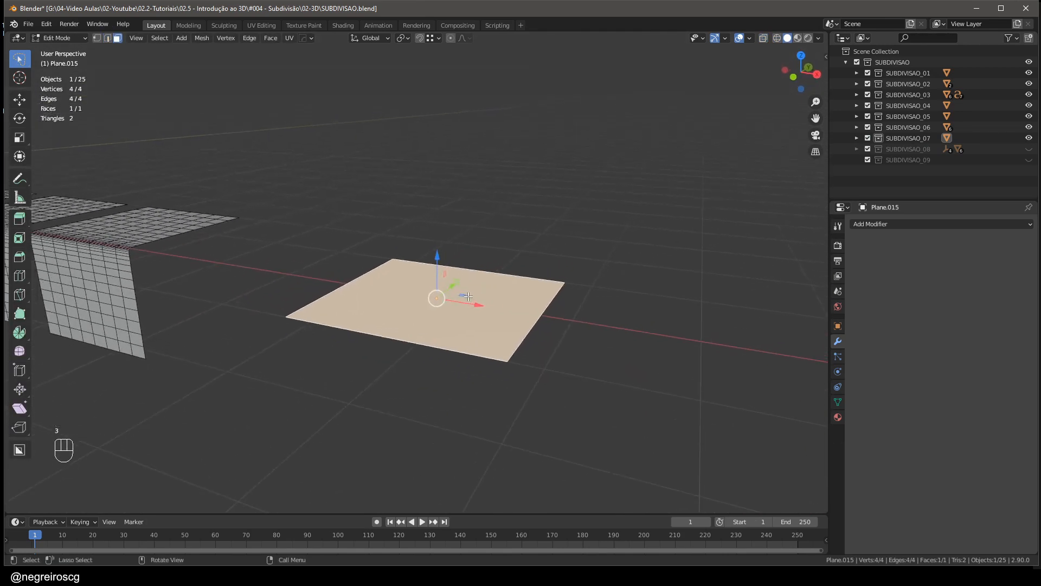
pyautogui.press('e')
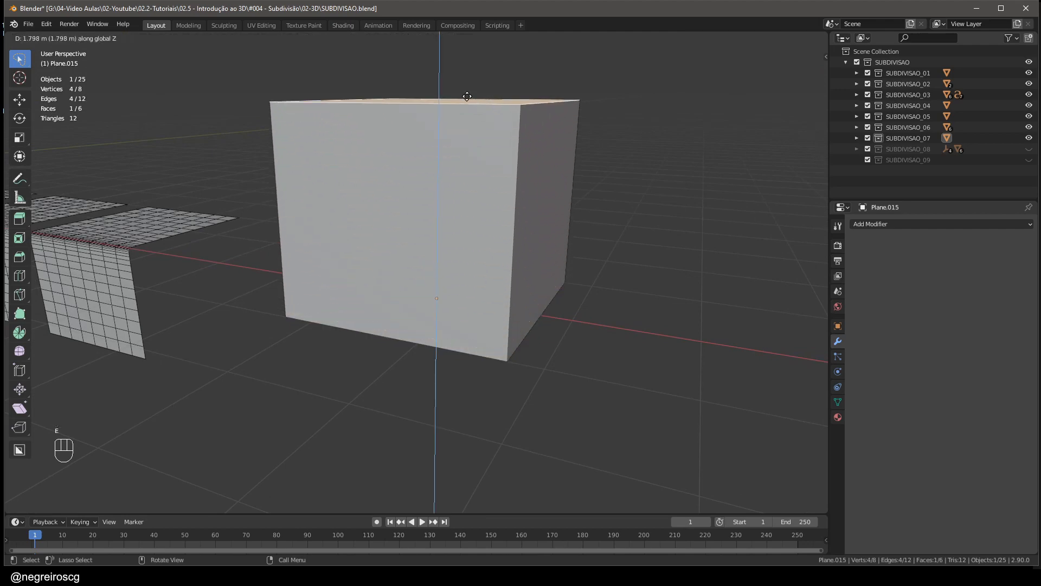
pyautogui.click(485, 89)
# - Check the box in wireframe, restore solid shading, and return to Object Mode
pyautogui.moveTo(530, 69)
pyautogui.keyDown('shift'); pyautogui.mouseDown(button='middle')
pyautogui.moveTo(512, 126)
pyautogui.moveTo(515, 210)
pyautogui.moveTo(500, 214)
pyautogui.moveTo(507, 208)
pyautogui.mouseUp(button='middle'); pyautogui.keyUp('shift')
pyautogui.hotkey('shift', 'z')
pyautogui.hotkey('shift', 'z')
pyautogui.scroll(-4, 515, 132)
pyautogui.hotkey('ctrl', 'Tab')
pyautogui.scroll(2, 509, 179)
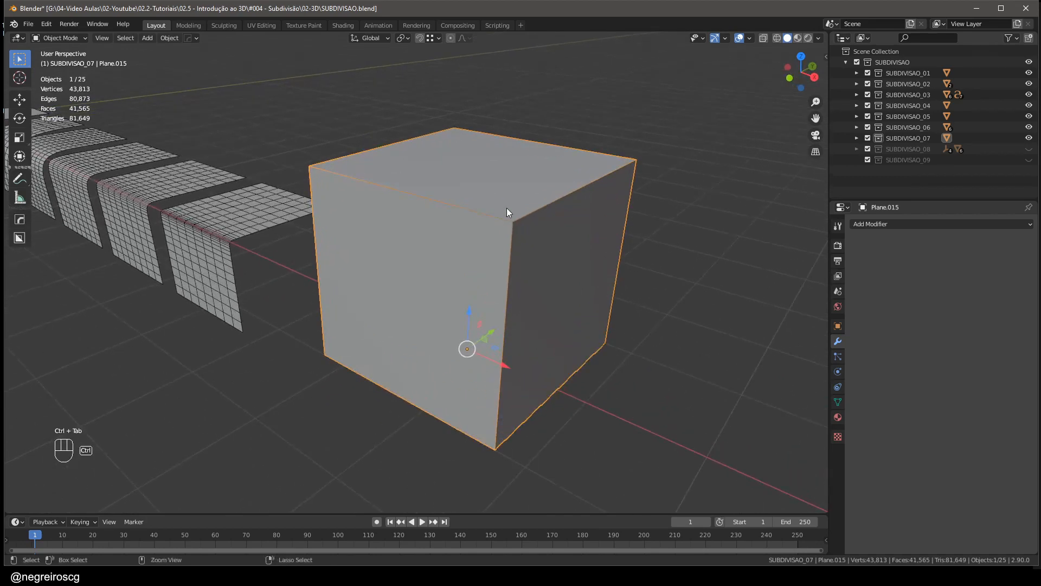
pyautogui.moveTo(607, 244)
pyautogui.mouseDown(button='middle')
pyautogui.moveTo(591, 245)
pyautogui.moveTo(604, 245)
pyautogui.mouseUp(button='middle')
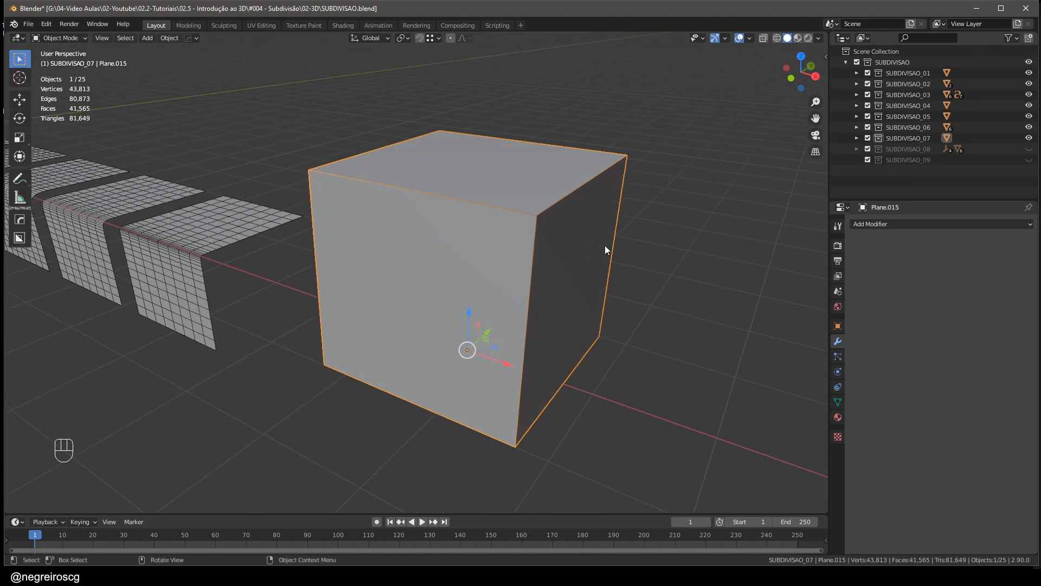
# - Try a Subdivision Surface modifier on the box and undo it
pyautogui.click(879, 227)
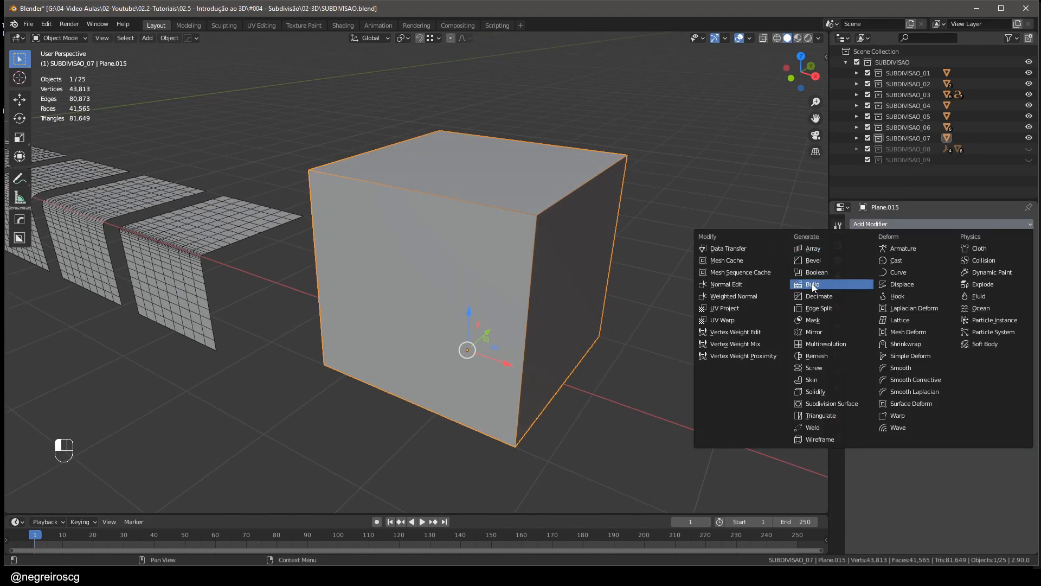
pyautogui.click(833, 404)
pyautogui.moveTo(658, 342); pyautogui.dragTo(646, 344, button='middle')
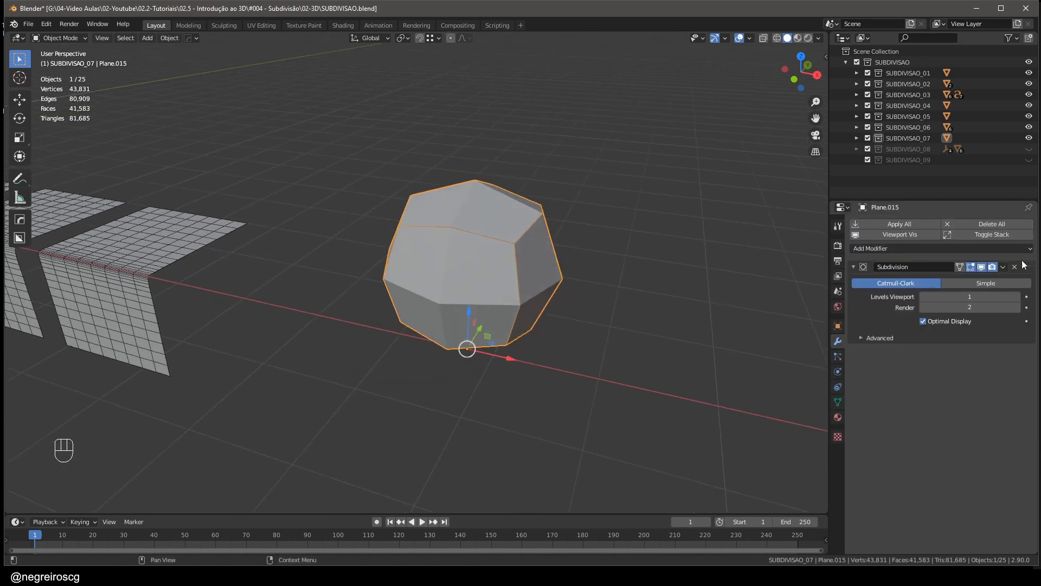
pyautogui.hotkey('ctrl', 'z')
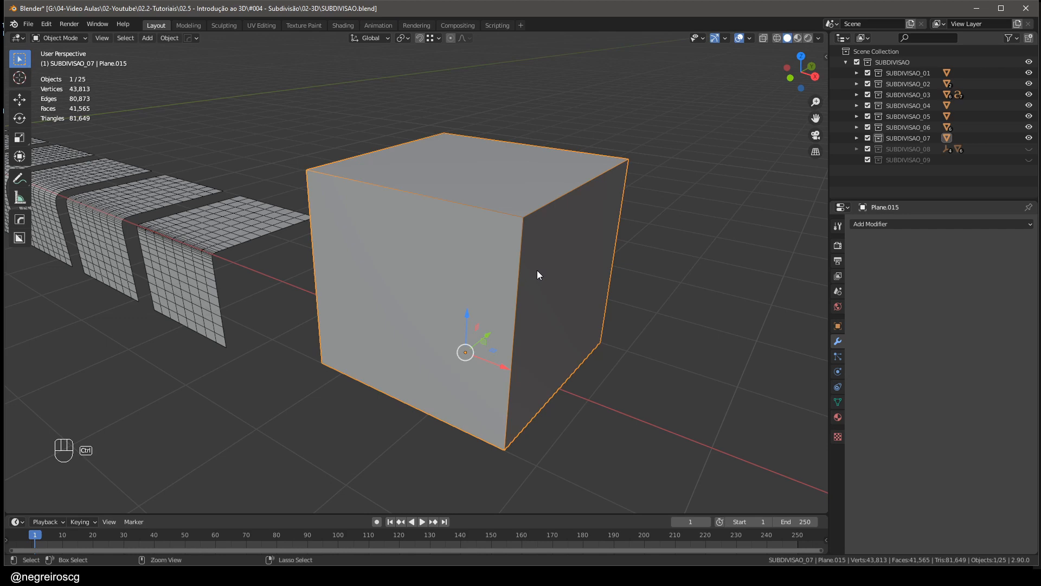
# - Try subdividing the box at levels 1, 2, 3 and back to 1, and remove the modifier
pyautogui.hotkey('ctrl', '1')
pyautogui.hotkey('ctrl', '2')
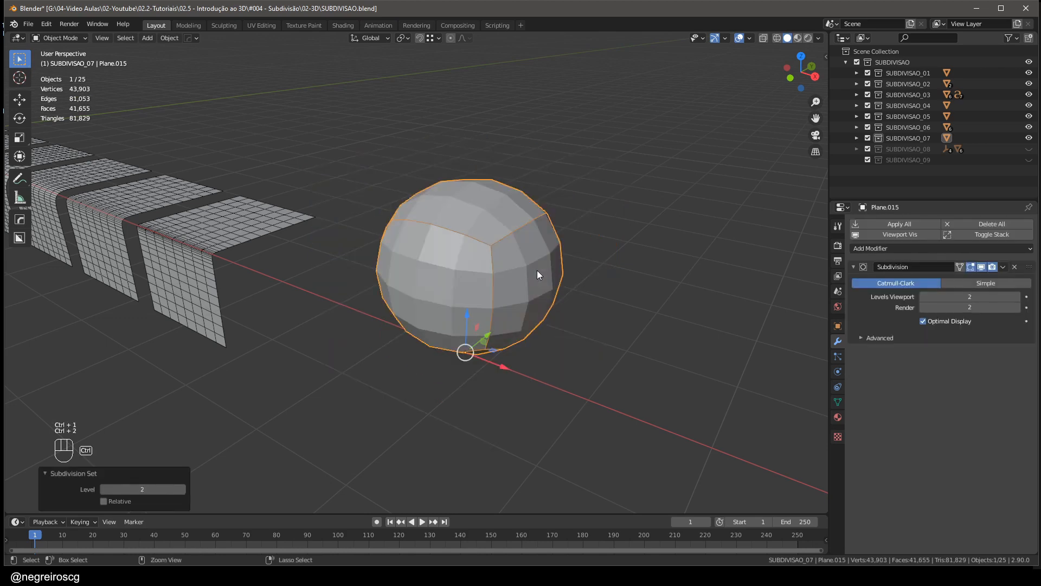
pyautogui.hotkey('ctrl', '3')
pyautogui.hotkey('ctrl', '1')
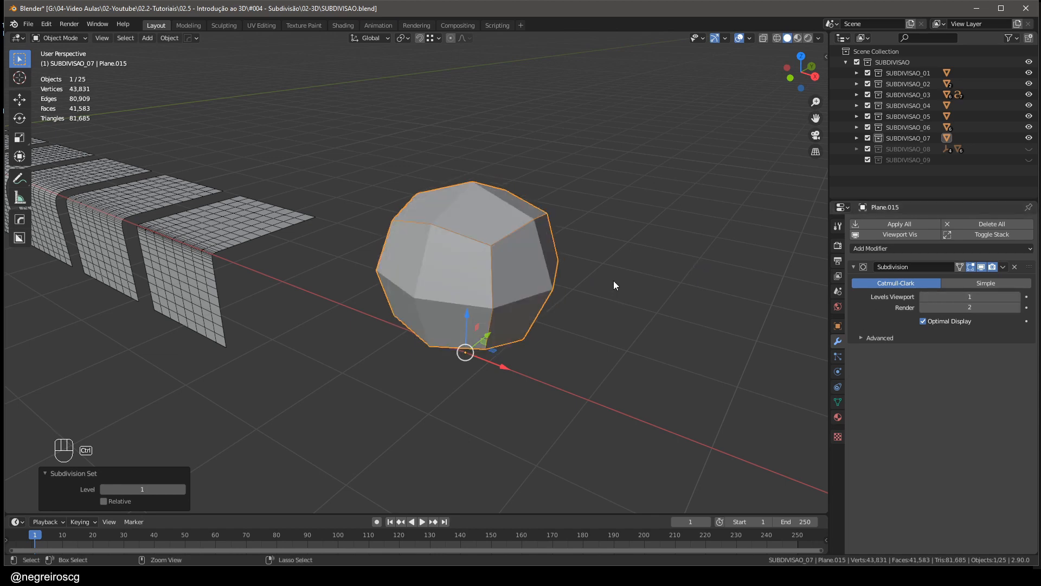
pyautogui.click(1015, 267)
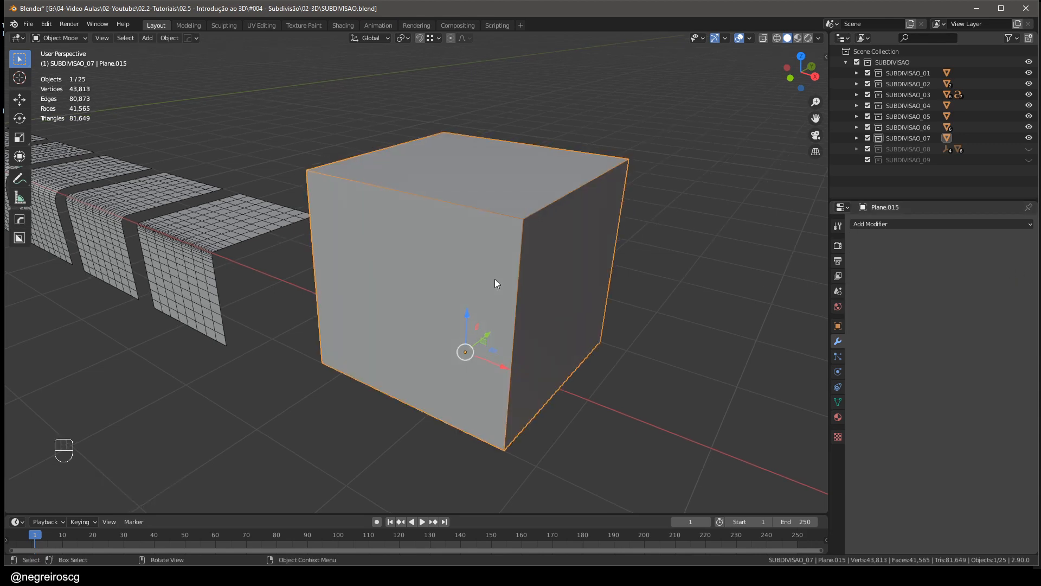
# - Add the subdivision directly at level 1 and at level 2, removing the modifier each time, and finish with it at level 3
pyautogui.hotkey('ctrl', '1')
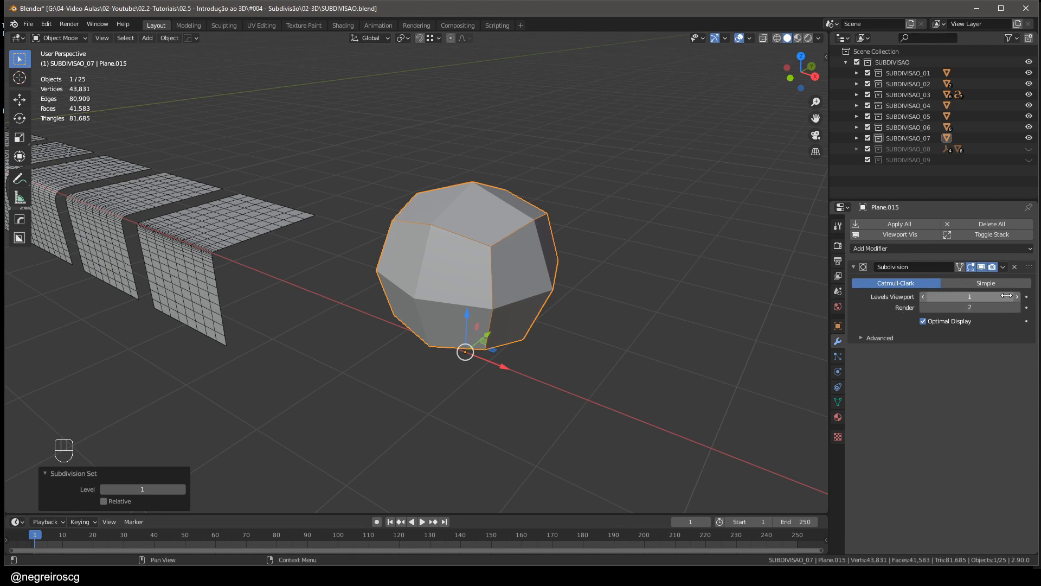
pyautogui.click(1015, 267)
pyautogui.hotkey('ctrl', '2')
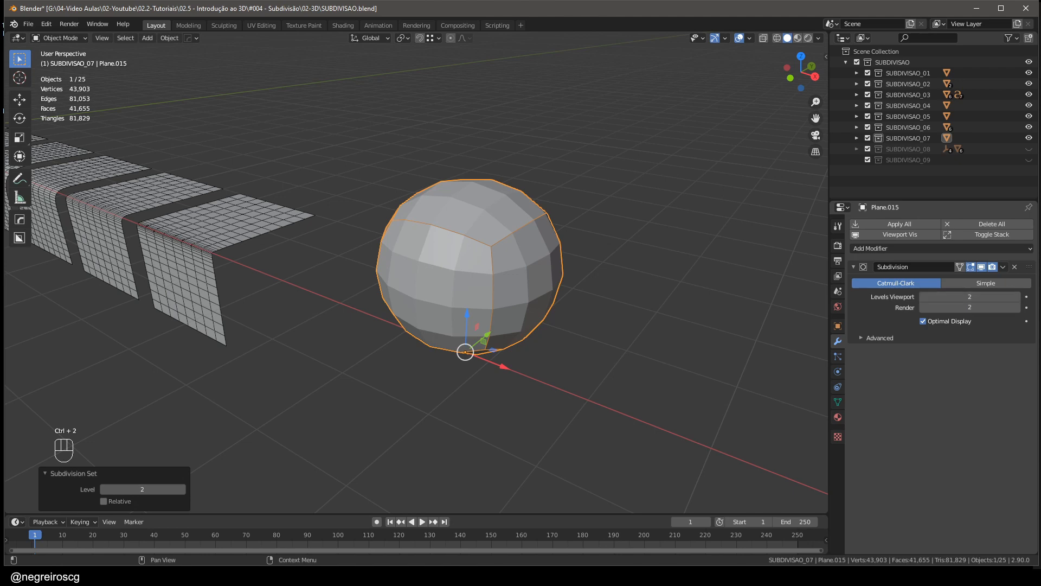
pyautogui.click(1014, 267)
pyautogui.hotkey('ctrl', '3')
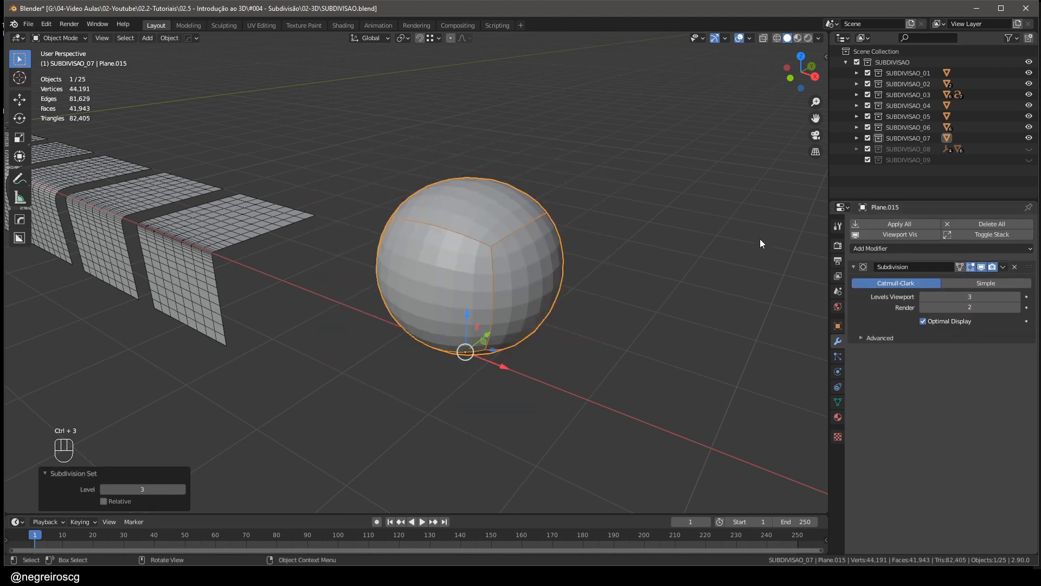
# - Remove the box's Subdivision modifier, add it again at level 1, and raise it to level 2
pyautogui.moveTo(605, 267); pyautogui.dragTo(637, 254, button='middle')
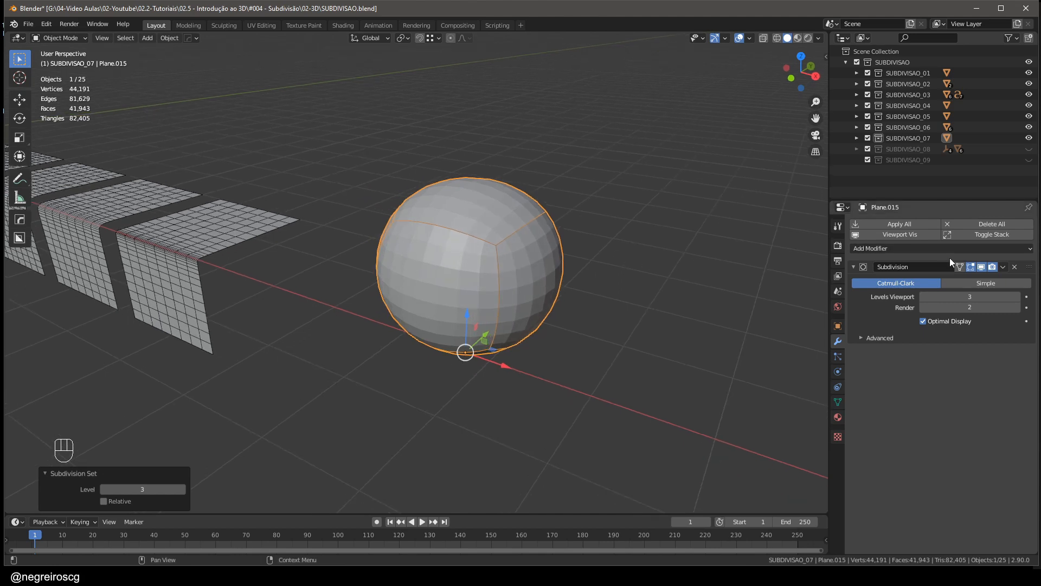
pyautogui.click(1014, 267)
pyautogui.hotkey('ctrl', '1')
pyautogui.hotkey('ctrl', '2')
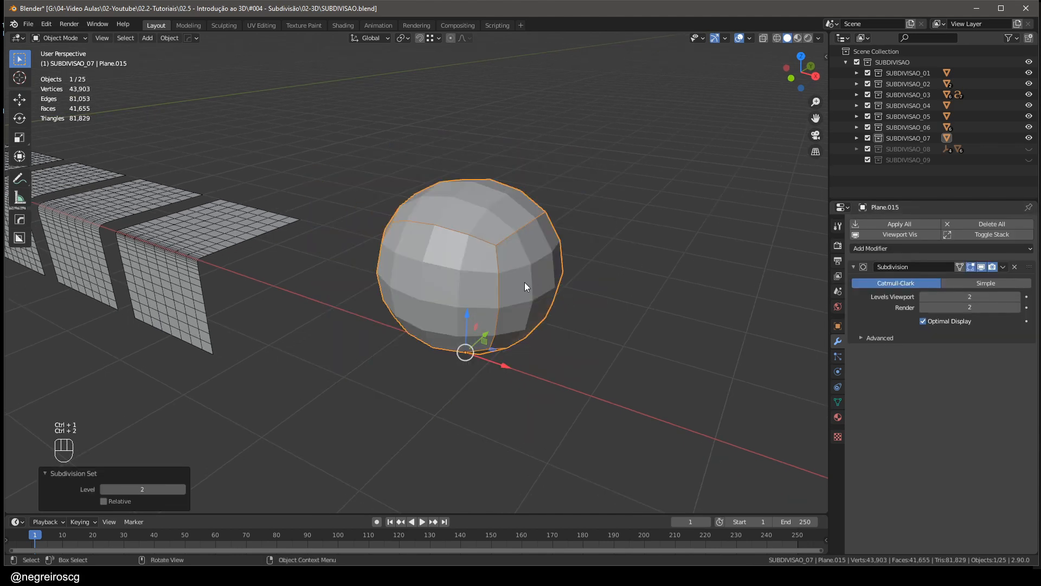
pyautogui.moveTo(525, 282); pyautogui.dragTo(457, 282, button='middle')
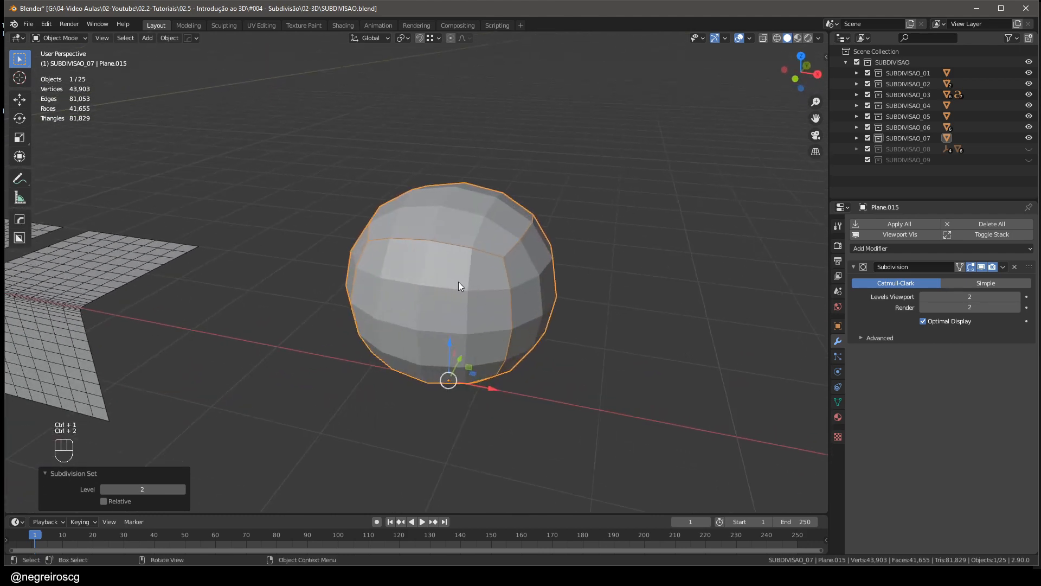
# - Shade the subdivided box smooth and turn off Optimal Display in its Subdivision modifier
pyautogui.rightClick(450, 277)
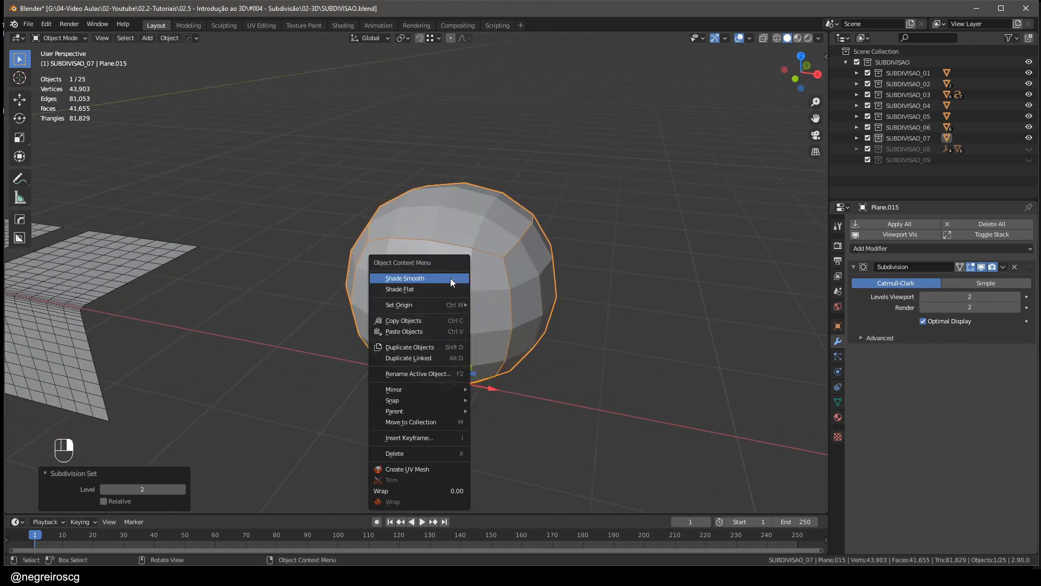
pyautogui.click(420, 281)
pyautogui.moveTo(424, 284); pyautogui.dragTo(509, 297, button='middle')
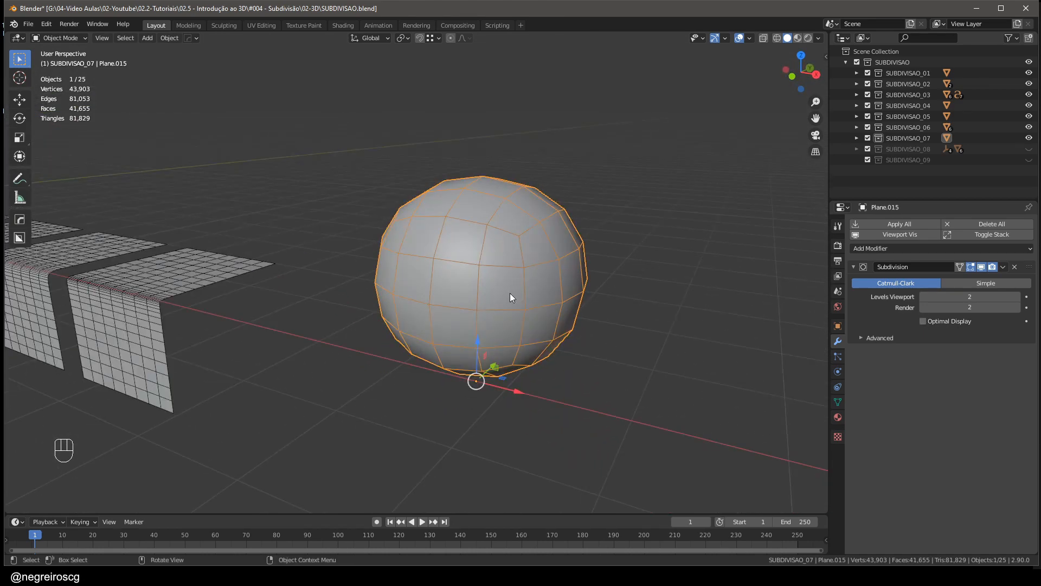
pyautogui.moveTo(736, 294); pyautogui.dragTo(543, 299, button='middle')
# - Enter Edit Mode on the box, deselect everything, and examine the original cube cage around the smoothed mesh from several sides
pyautogui.hotkey('ctrl', 'Tab')
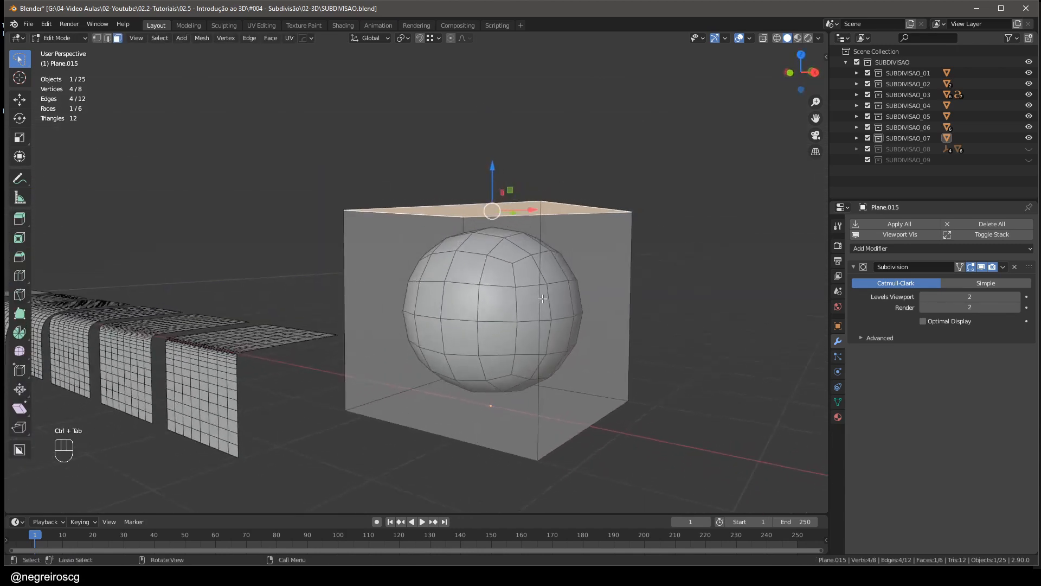
pyautogui.click(673, 278)
pyautogui.moveTo(605, 267); pyautogui.dragTo(610, 278, button='middle')
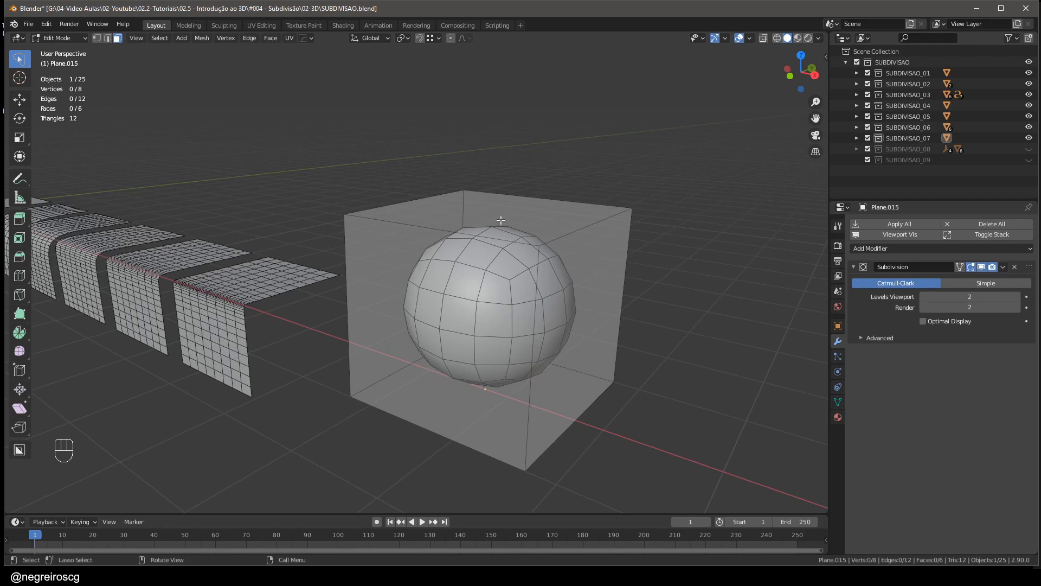
pyautogui.moveTo(595, 293); pyautogui.dragTo(678, 297, button='middle')
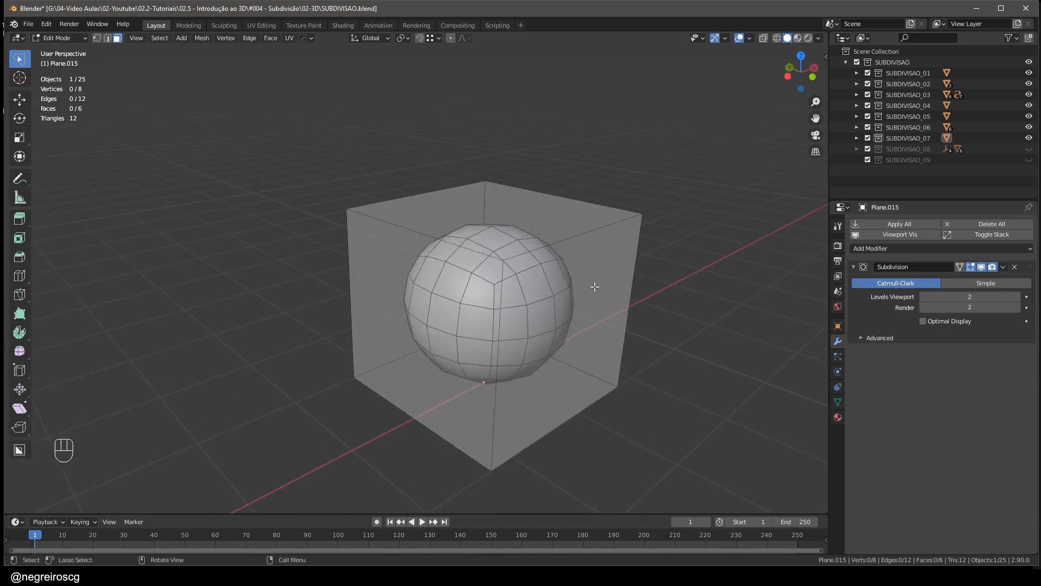
pyautogui.moveTo(530, 313); pyautogui.dragTo(514, 310, button='middle')
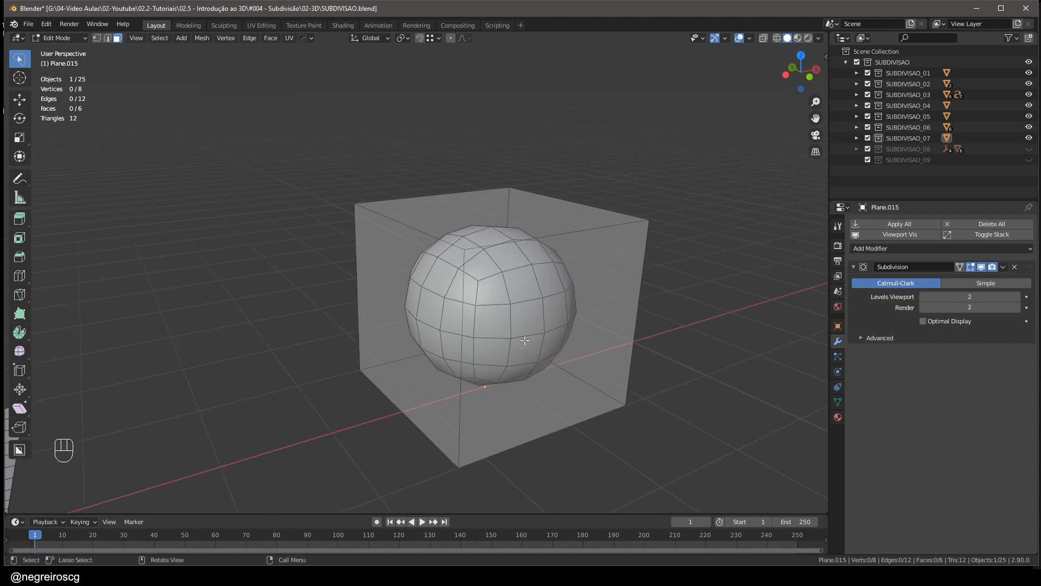
pyautogui.moveTo(493, 319); pyautogui.dragTo(655, 183, button='middle')
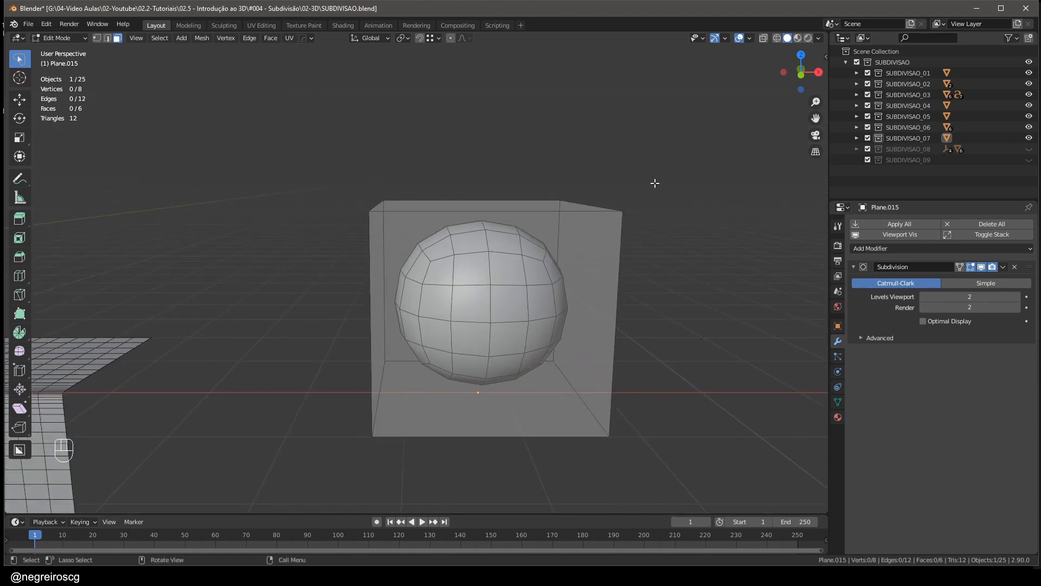
pyautogui.moveTo(492, 284); pyautogui.dragTo(475, 288, button='middle')
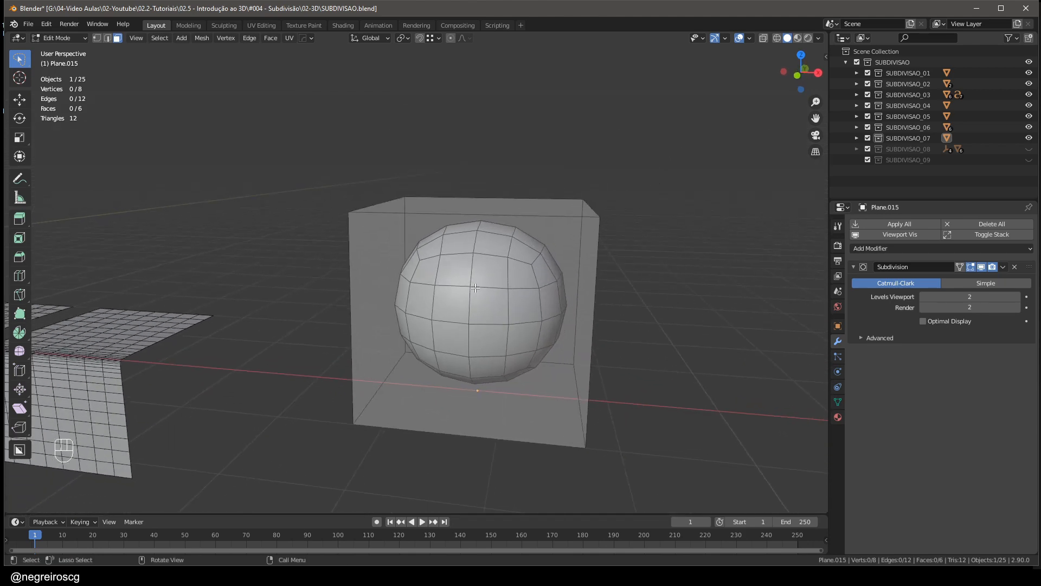
pyautogui.moveTo(650, 172); pyautogui.dragTo(601, 192, button='middle')
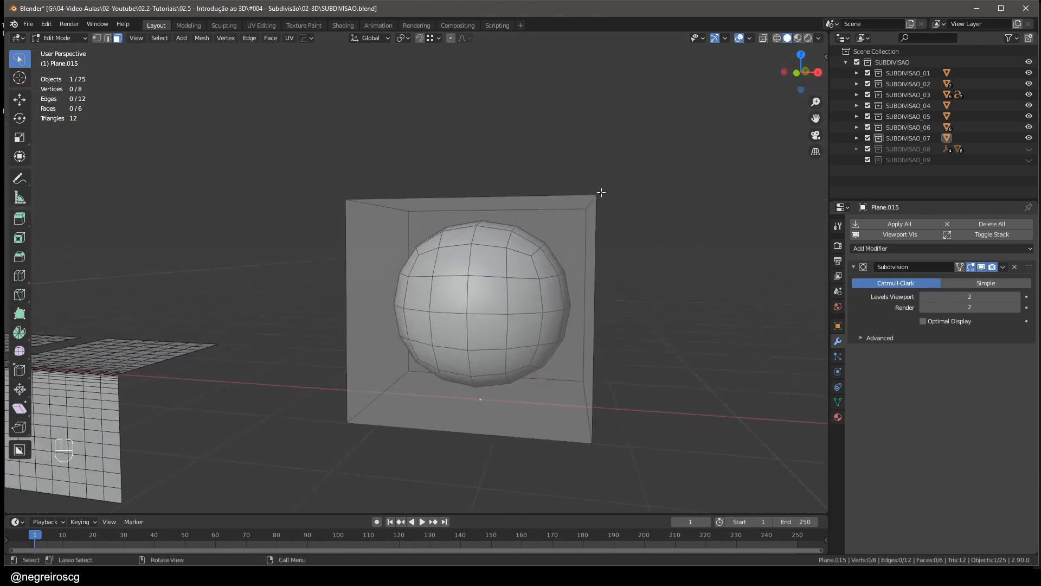
pyautogui.moveTo(533, 226); pyautogui.dragTo(188, 337, button='middle')
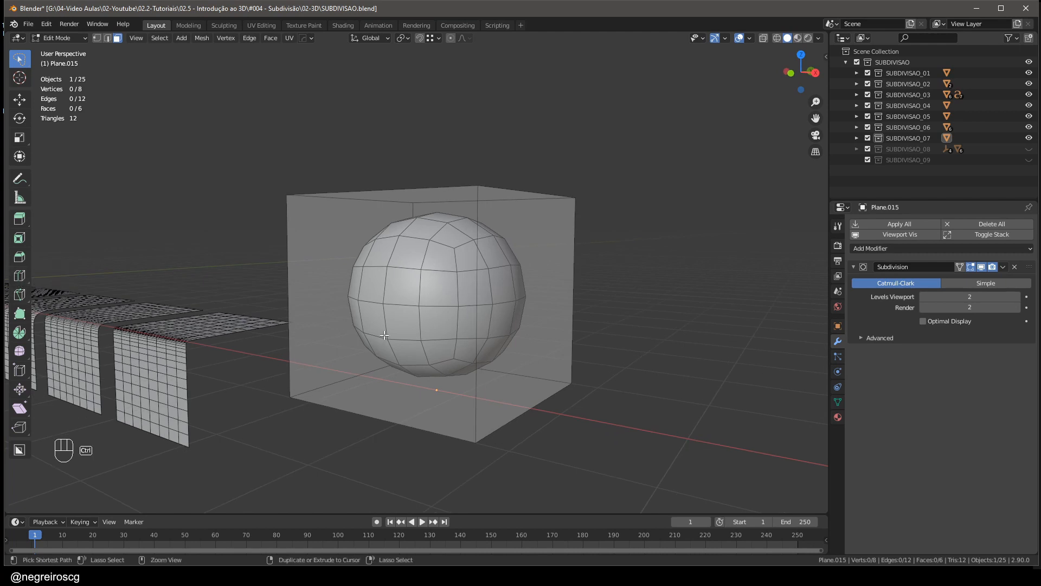
# - Add one horizontal loop cut around the box, centred at mid-height with a slide factor of 0
pyautogui.hotkey('ctrl', 'r')
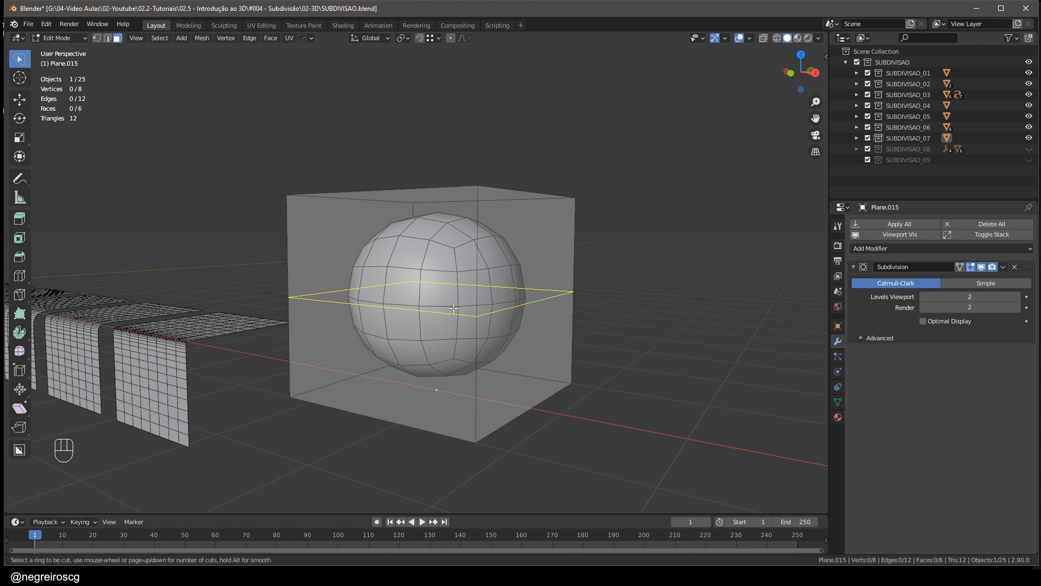
pyautogui.click(454, 308)
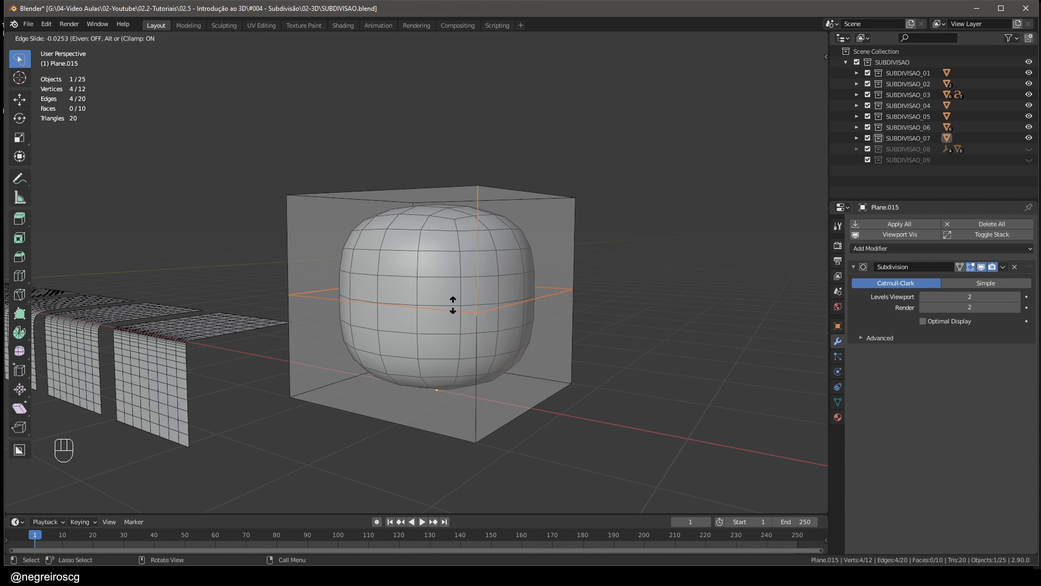
pyautogui.rightClick(453, 305)
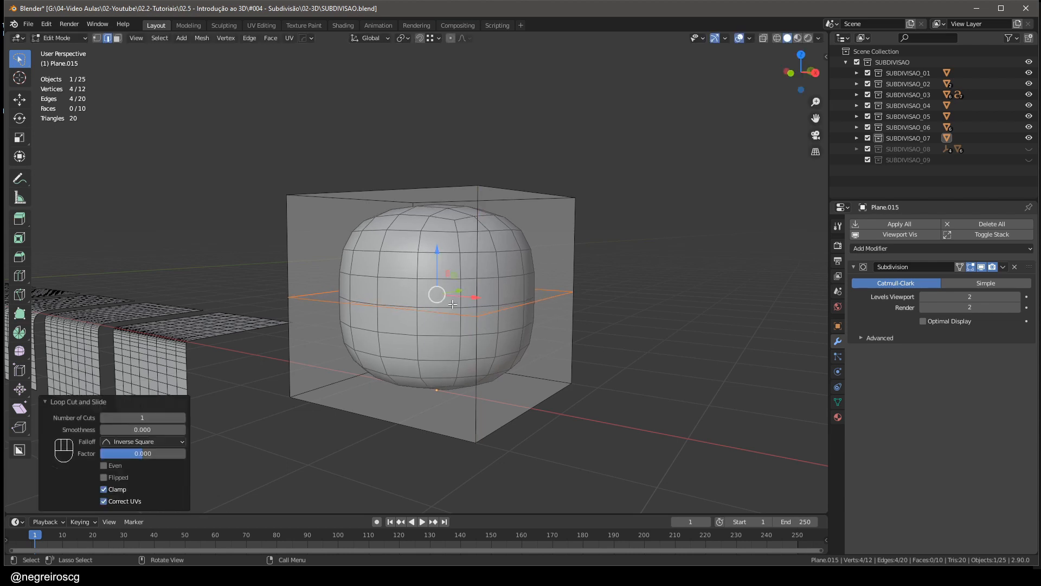
# - Move the horizontal edge loop up about 0.903 m along Z, close to the box's top face
pyautogui.moveTo(453, 304); pyautogui.dragTo(514, 308, button='middle')
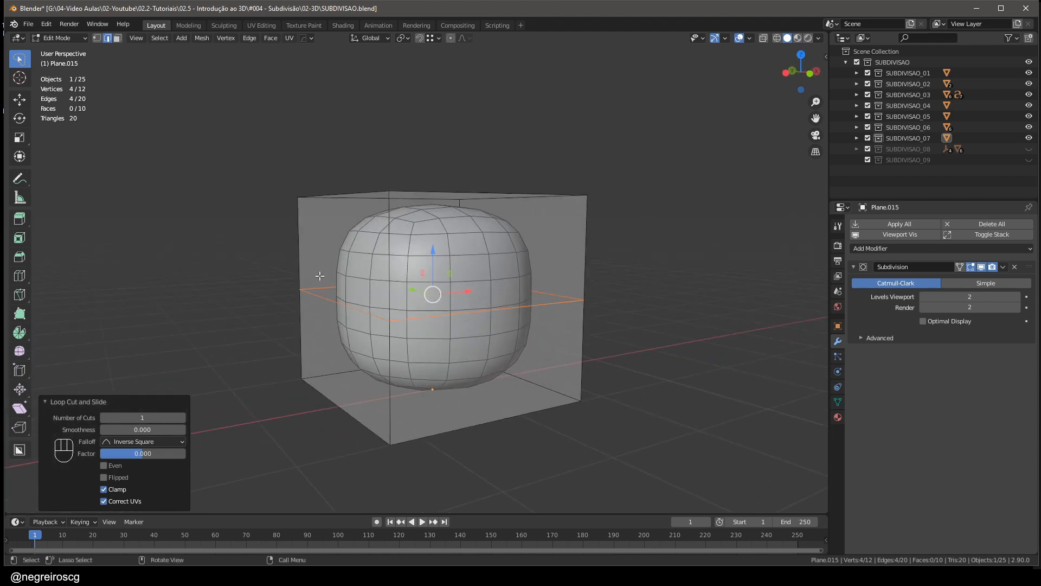
pyautogui.moveTo(319, 276); pyautogui.dragTo(375, 306, button='middle')
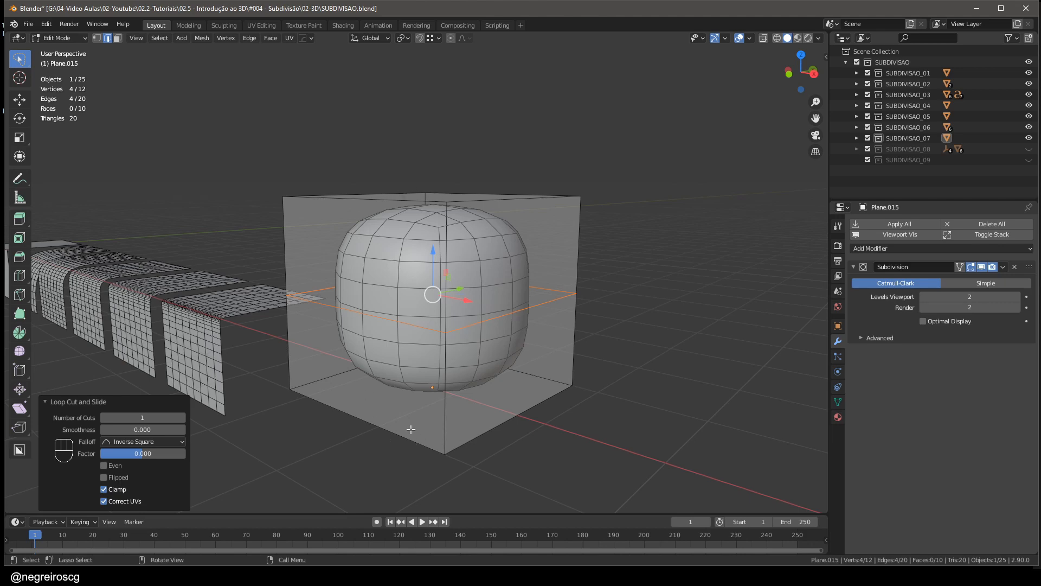
pyautogui.moveTo(411, 432); pyautogui.dragTo(621, 261, button='middle')
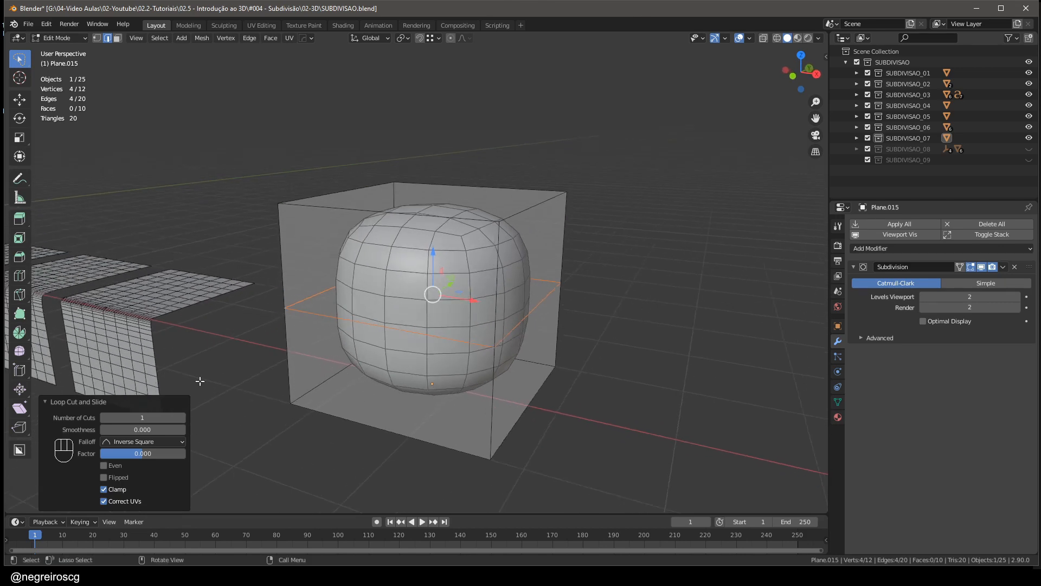
pyautogui.moveTo(200, 381); pyautogui.dragTo(405, 388, button='middle')
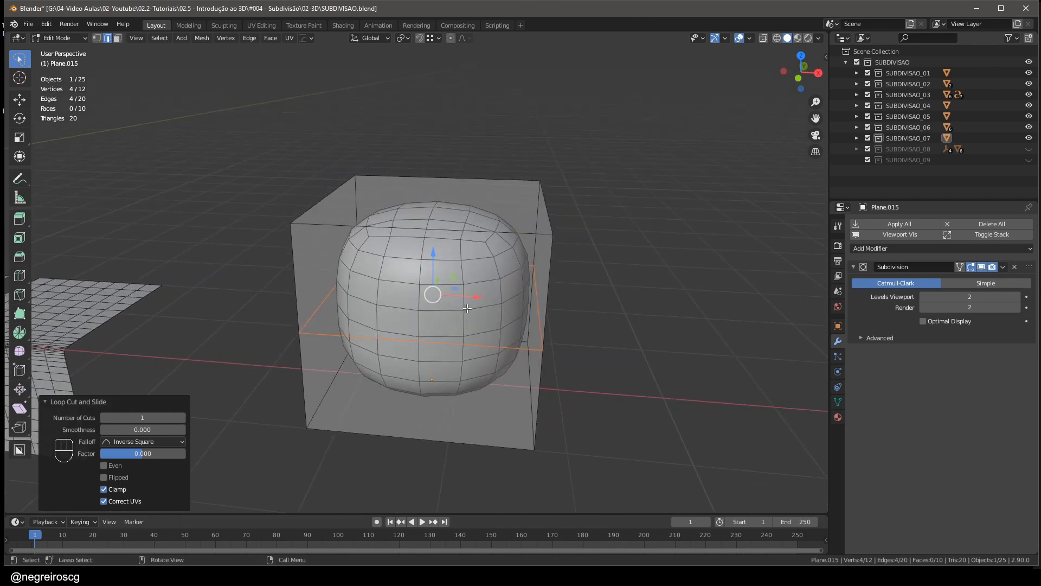
pyautogui.moveTo(427, 351); pyautogui.dragTo(404, 300, button='middle')
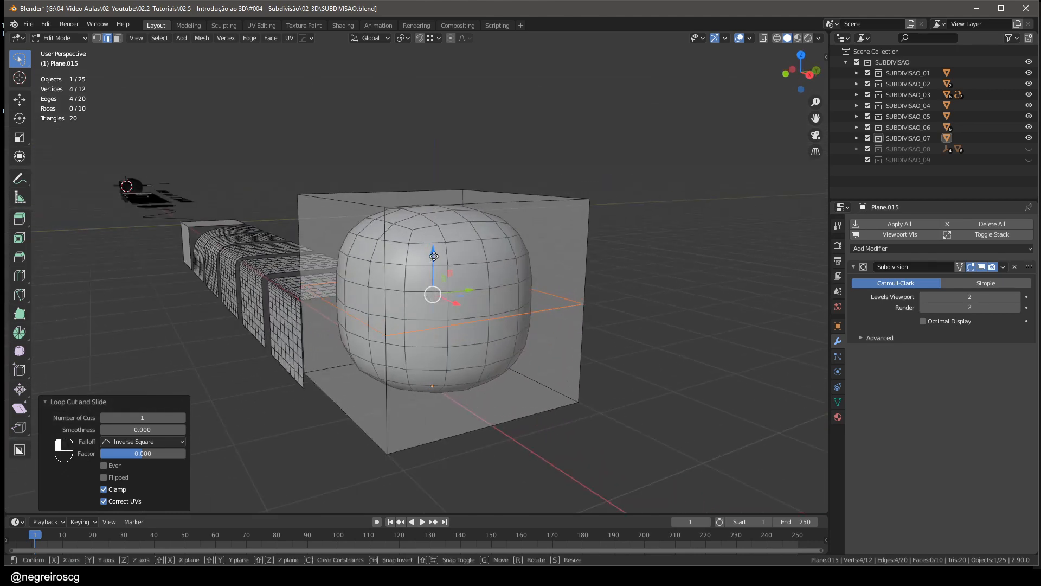
pyautogui.moveTo(432, 254); pyautogui.dragTo(443, 162)
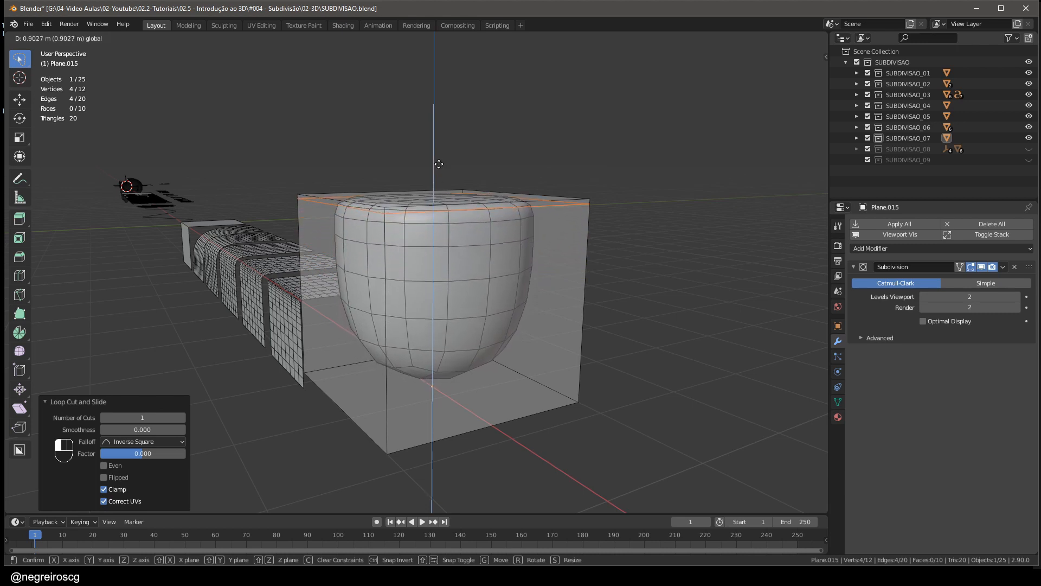
pyautogui.moveTo(438, 164); pyautogui.dragTo(439, 164)
# - Check the box's rounded underside and add one centred vertical loop cut across its X direction
pyautogui.moveTo(439, 181); pyautogui.dragTo(458, 203, button='middle')
pyautogui.moveTo(439, 282)
pyautogui.keyDown('ctrl'); pyautogui.mouseDown(button='middle')
pyautogui.moveTo(441, 235)
pyautogui.moveTo(422, 225)
pyautogui.moveTo(454, 286)
pyautogui.mouseUp(button='middle'); pyautogui.keyUp('ctrl')
pyautogui.moveTo(444, 449); pyautogui.dragTo(426, 318, button='middle')
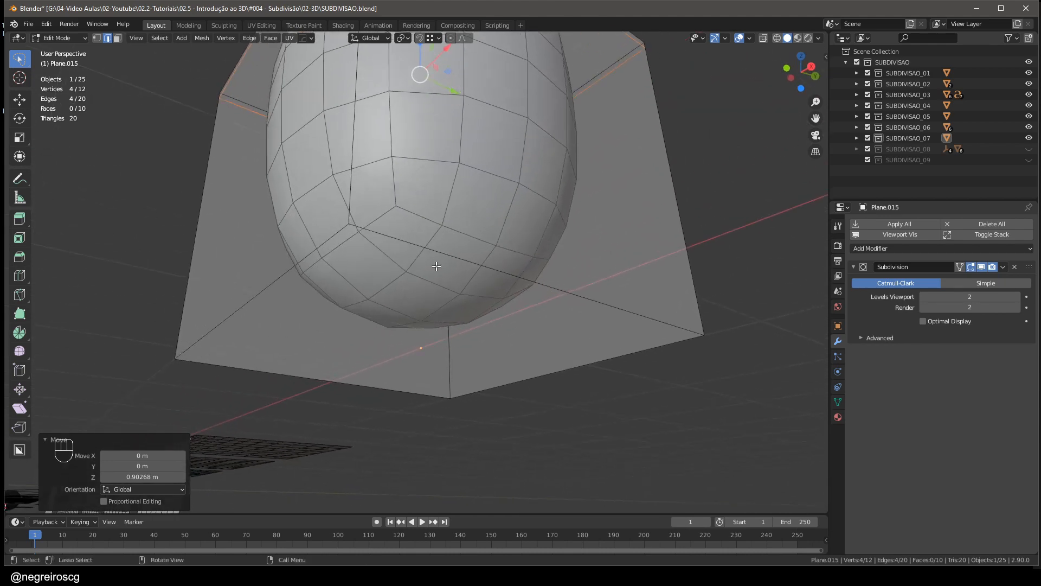
pyautogui.keyDown('ctrl'); pyautogui.moveTo(434, 264); pyautogui.dragTo(442, 303, button='middle'); pyautogui.keyUp('ctrl')
pyautogui.moveTo(496, 282); pyautogui.dragTo(505, 227, button='middle')
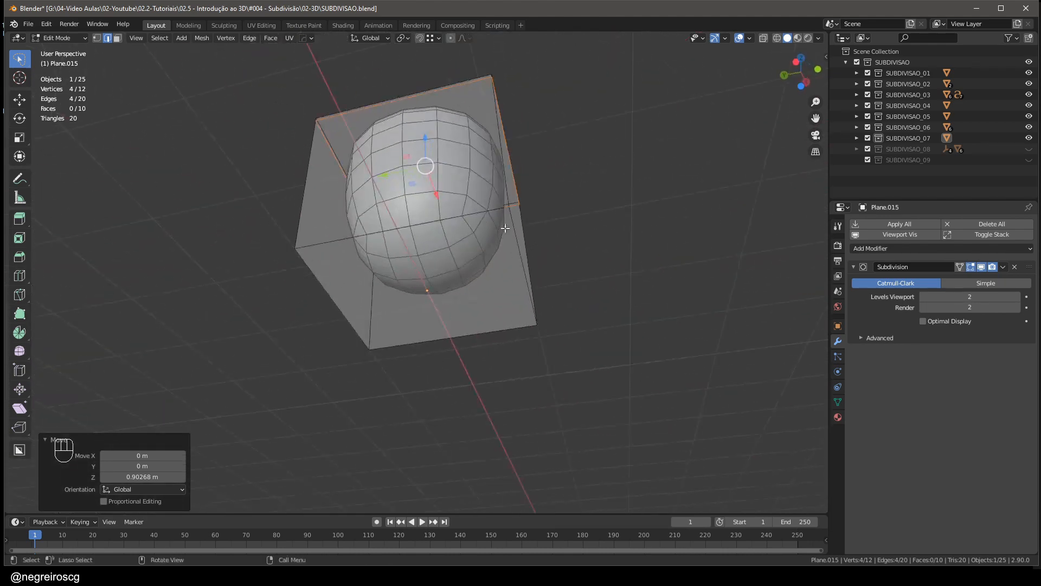
pyautogui.moveTo(391, 284); pyautogui.dragTo(456, 282, button='middle')
pyautogui.hotkey('ctrl', 'r')
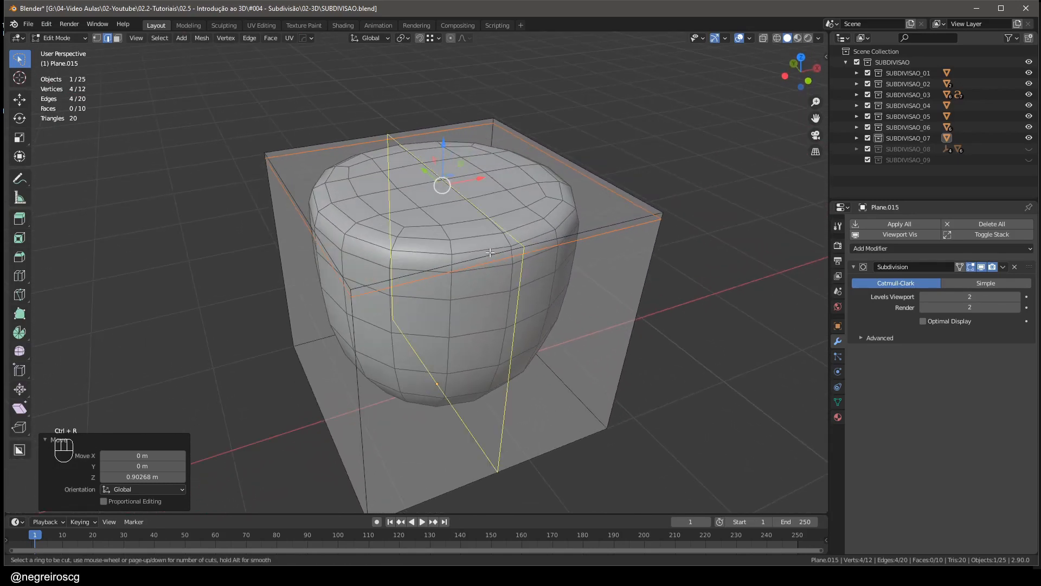
pyautogui.click(490, 252)
pyautogui.rightClick(490, 252)
# - Move the vertical edge loop about -0.902 m along X, close to the box's side face
pyautogui.scroll(-4, 453, 260)
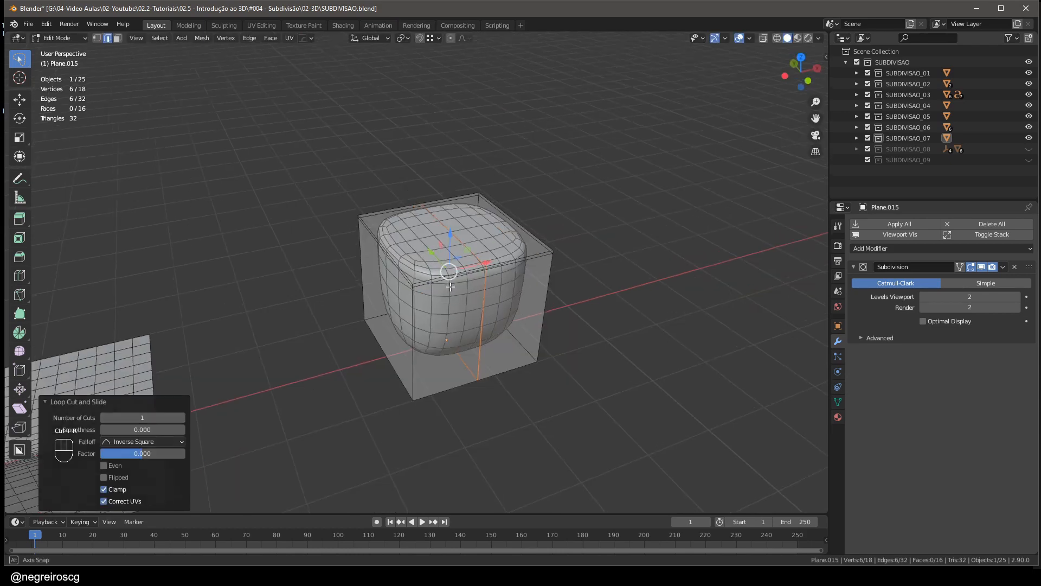
pyautogui.moveTo(452, 276); pyautogui.dragTo(434, 241, button='middle')
pyautogui.scroll(3, 438, 256)
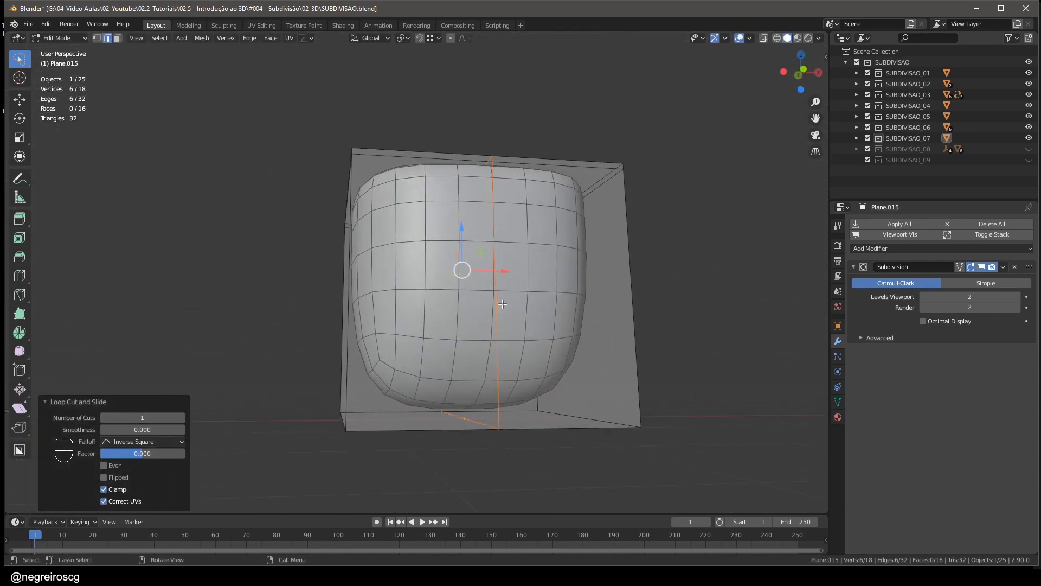
pyautogui.moveTo(474, 279); pyautogui.dragTo(498, 260, button='middle')
pyautogui.moveTo(492, 264); pyautogui.dragTo(389, 274)
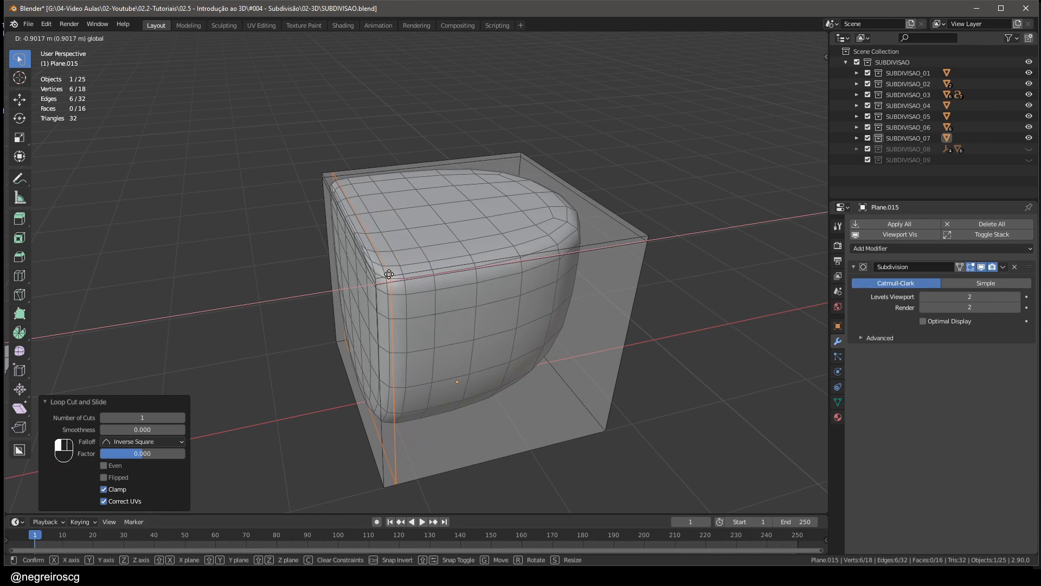
pyautogui.moveTo(389, 273); pyautogui.dragTo(389, 274)
# - Add another centred horizontal loop cut and move it down along Z, close to the box's bottom face
pyautogui.moveTo(388, 274); pyautogui.dragTo(429, 346, button='middle')
pyautogui.hotkey('ctrl', 'r')
pyautogui.click(407, 429)
pyautogui.rightClick(407, 428)
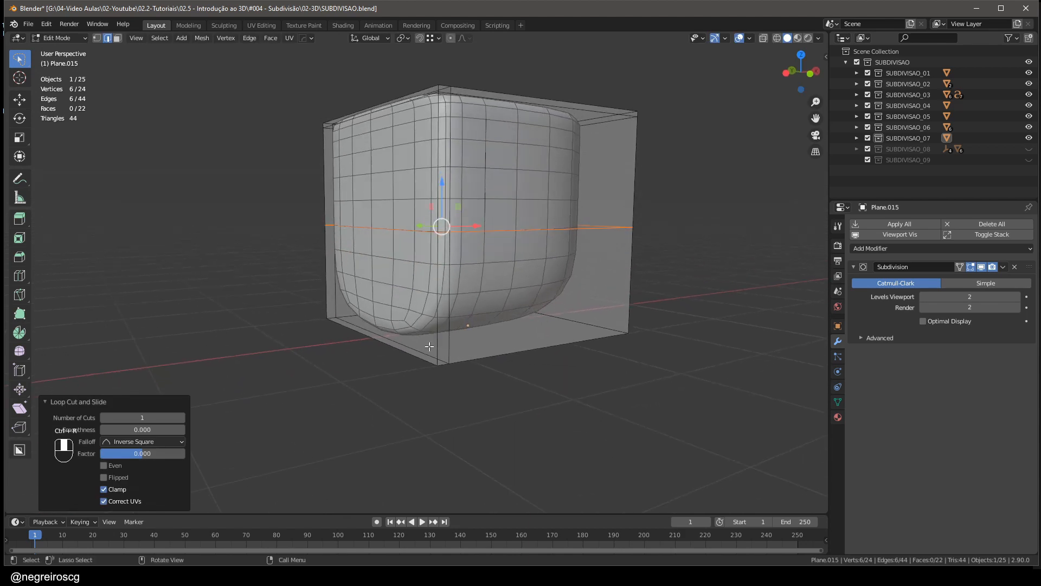
pyautogui.moveTo(443, 187); pyautogui.dragTo(447, 290)
pyautogui.click(450, 244)
# - Examine the box from several sides, comparing the corners near the supporting loops with those that have none
pyautogui.moveTo(456, 239); pyautogui.dragTo(490, 337, button='middle')
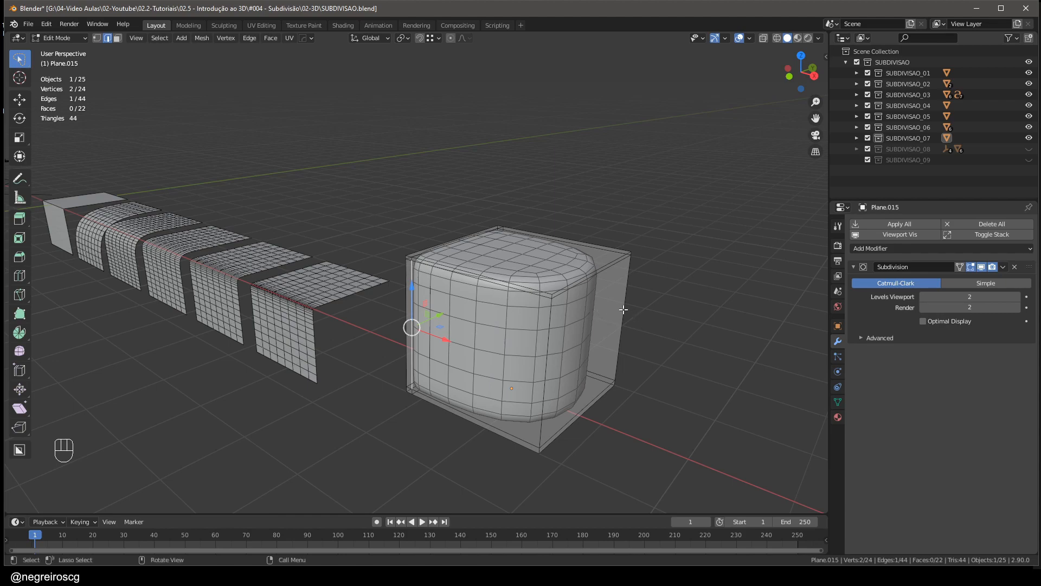
pyautogui.moveTo(585, 279); pyautogui.dragTo(587, 307, button='middle')
pyautogui.scroll(4, 545, 338)
pyautogui.moveTo(544, 336); pyautogui.dragTo(495, 348, button='middle')
pyautogui.moveTo(495, 347)
pyautogui.keyDown('ctrl'); pyautogui.mouseDown(button='middle')
pyautogui.moveTo(493, 311)
pyautogui.moveTo(495, 347)
pyautogui.mouseUp(button='middle'); pyautogui.keyUp('ctrl')
pyautogui.moveTo(548, 325); pyautogui.dragTo(564, 286, button='middle')
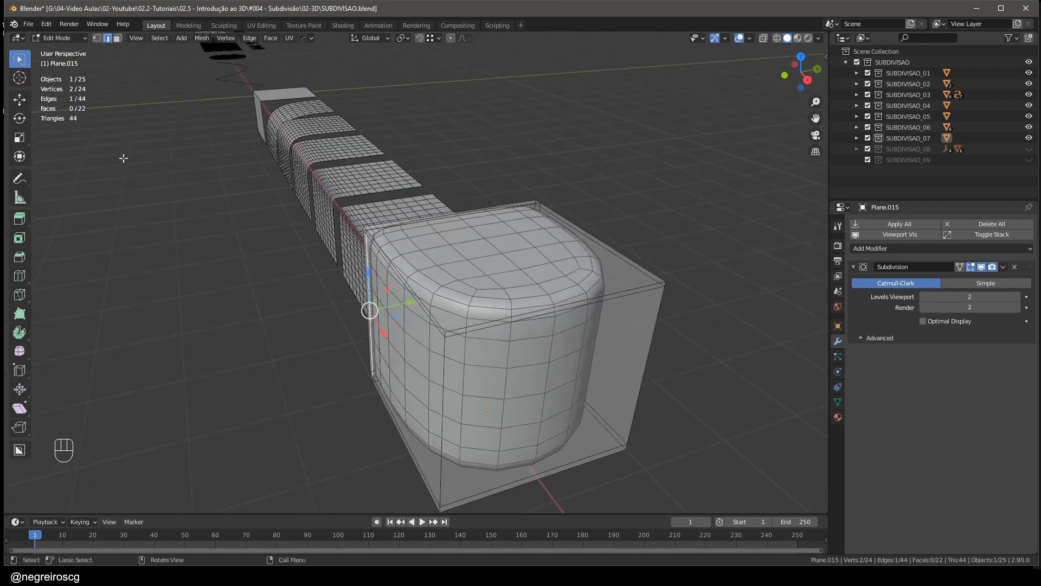
pyautogui.moveTo(498, 321); pyautogui.dragTo(523, 328, button='middle')
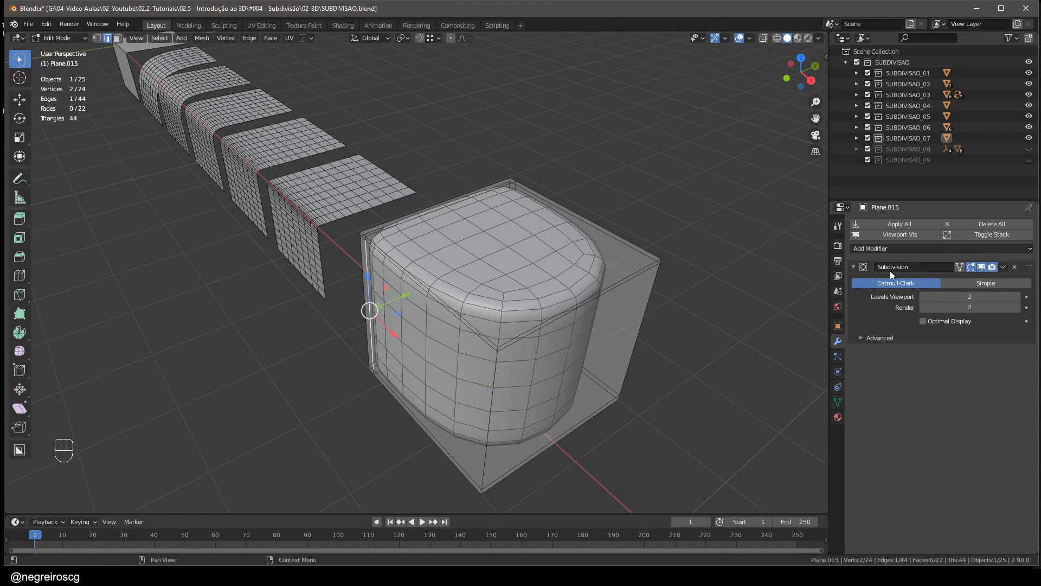
pyautogui.moveTo(672, 309); pyautogui.dragTo(461, 222, button='middle')
pyautogui.press('Tab')
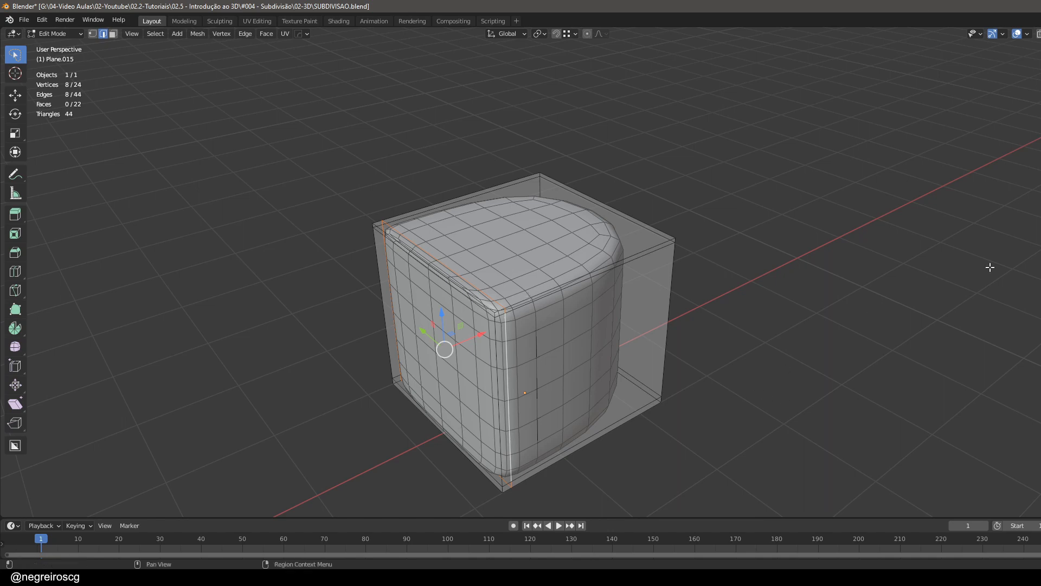
pyautogui.moveTo(516, 277); pyautogui.dragTo(532, 275, button='middle')
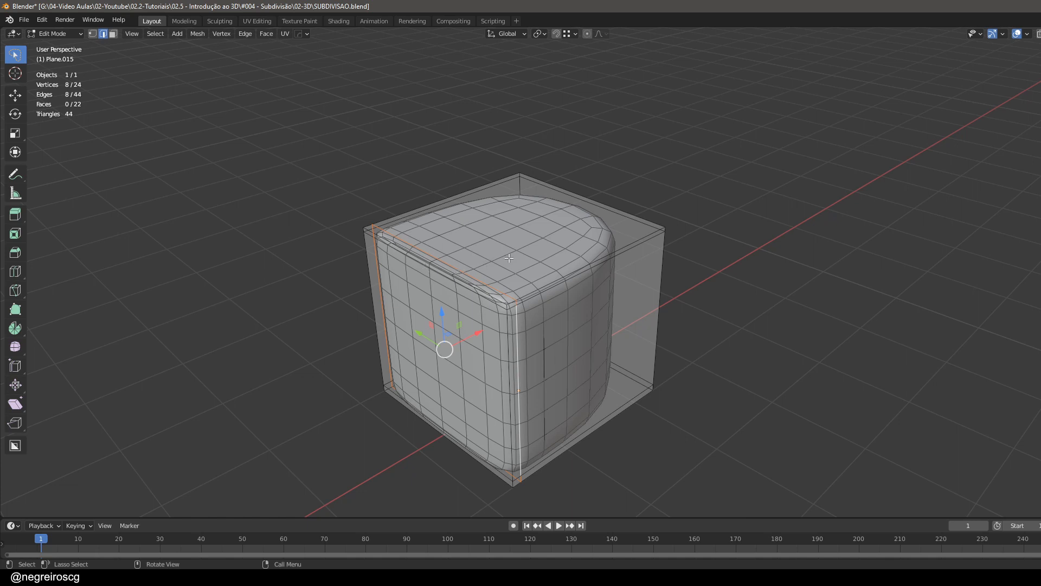
pyautogui.moveTo(516, 235); pyautogui.dragTo(513, 259, button='middle')
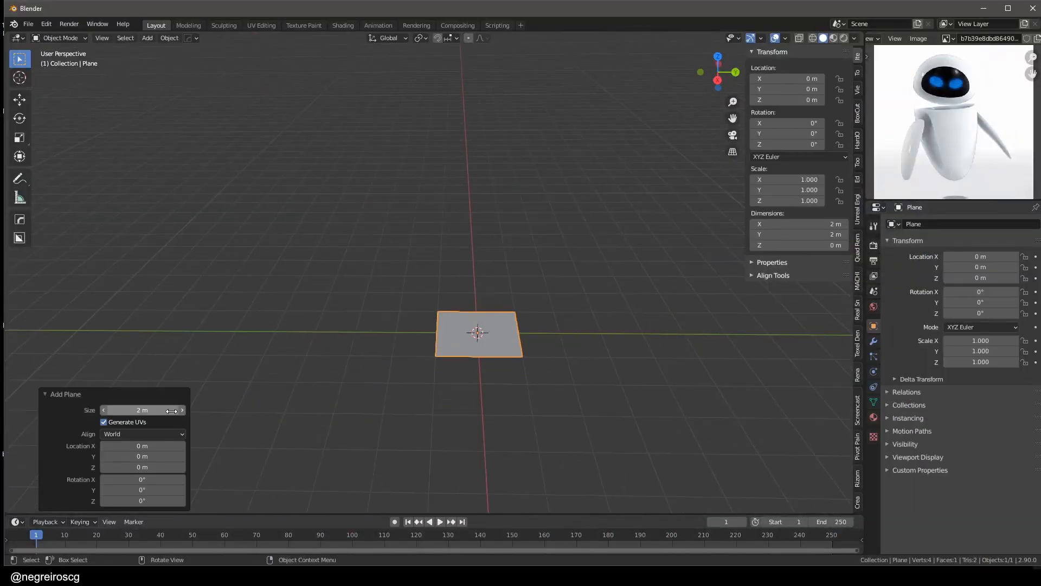
# - Extrude the small plane downward in the front view and scale the new end to begin the robot's tapered body
pyautogui.click(441, 144)
pyautogui.press('Tab')
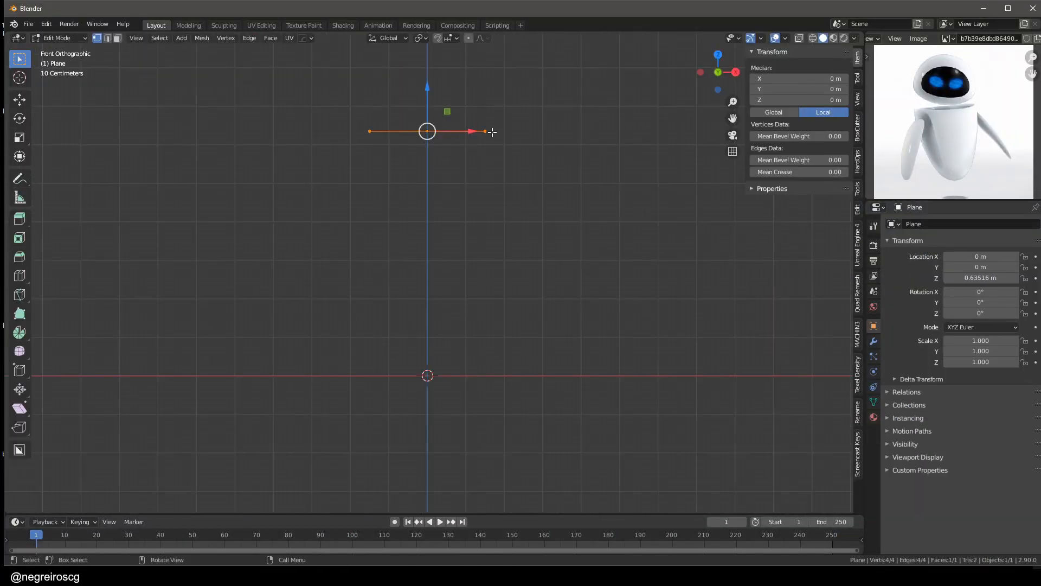
pyautogui.press('e')
pyautogui.click(445, 302)
pyautogui.press('s')
pyautogui.click(444, 251)
# - Recalculate the normals of all the body's faces and open its mesh normals settings
pyautogui.moveTo(443, 251); pyautogui.dragTo(482, 277, button='middle')
pyautogui.press('3')
pyautogui.press('a')
pyautogui.hotkey('shift', 'n')
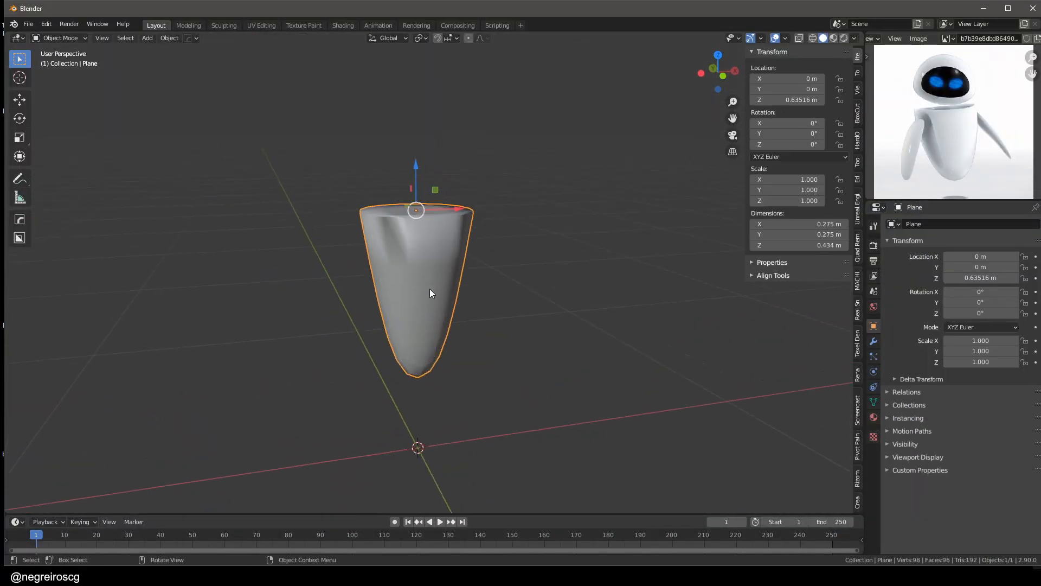
pyautogui.click(874, 402)
pyautogui.click(906, 410)
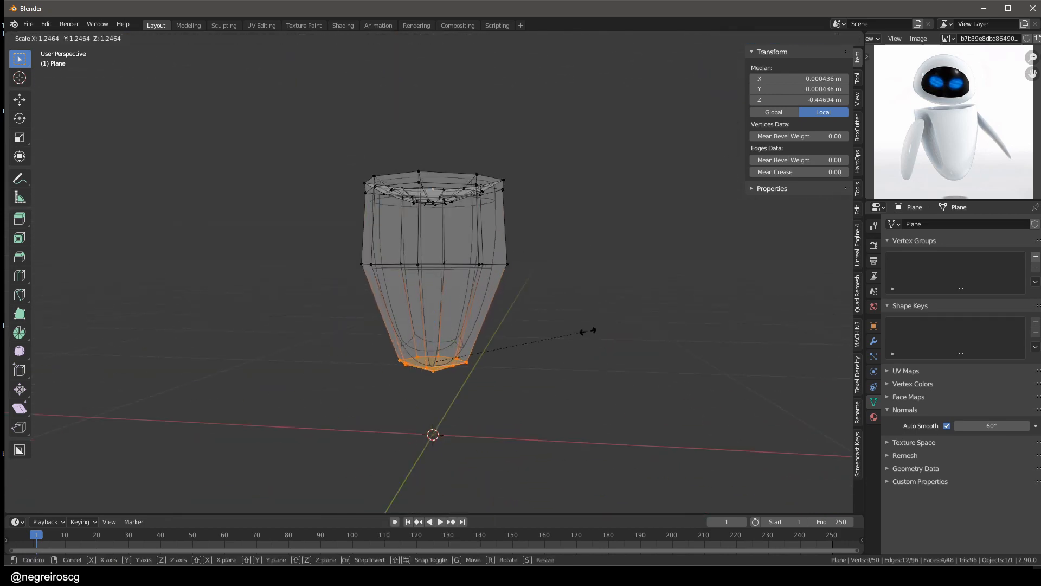
# - Resize and move the body's lower vertices and adjust its centre line to refine the tapered shape
pyautogui.press('g')
pyautogui.press('g')
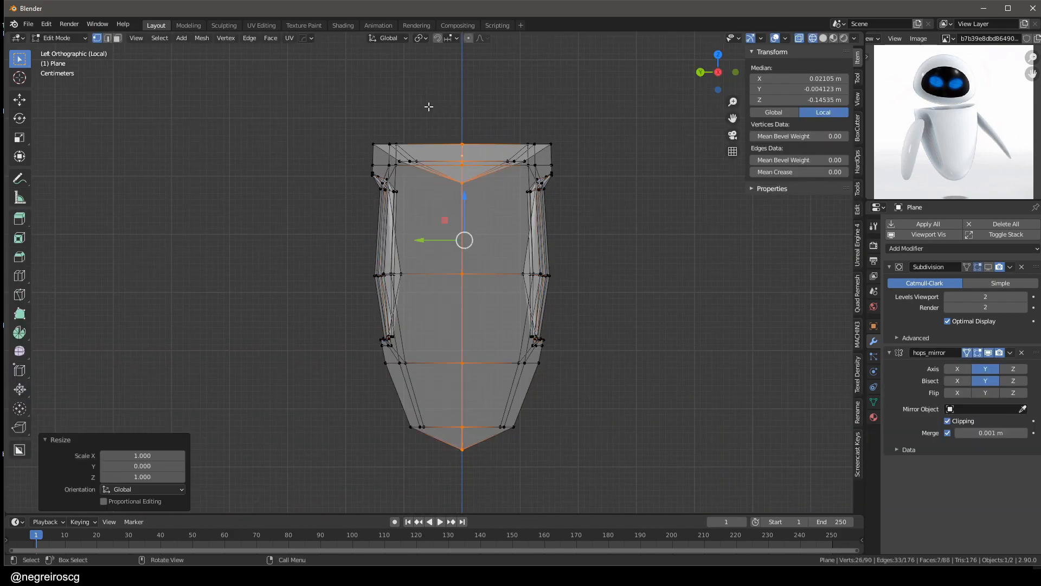
pyautogui.press('g')
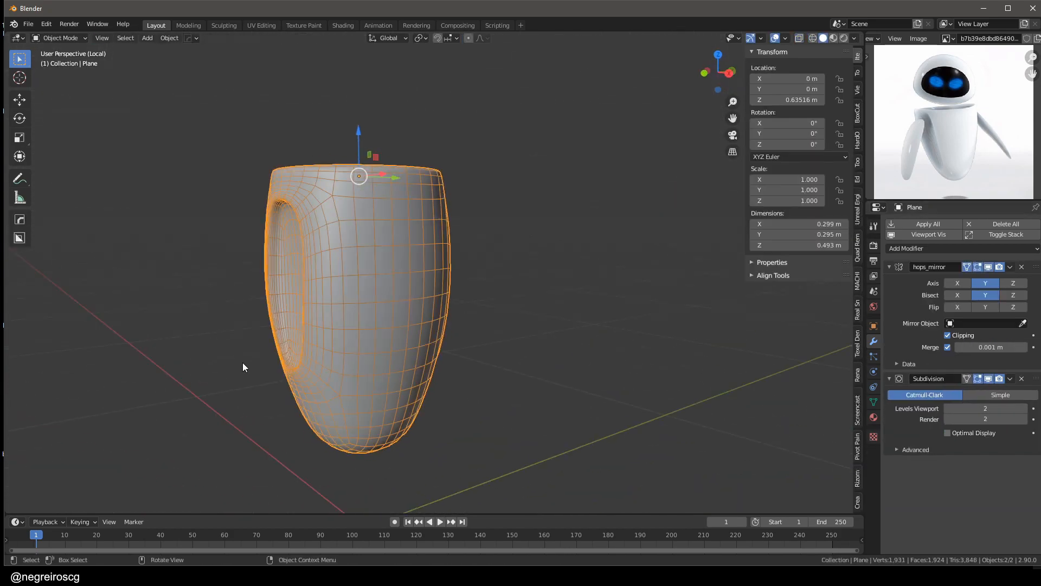
# - Shape a thin bent arm beside the body, thicken it 0.01 m with Solidify before Subdivision, and apply its transforms
pyautogui.press('s')
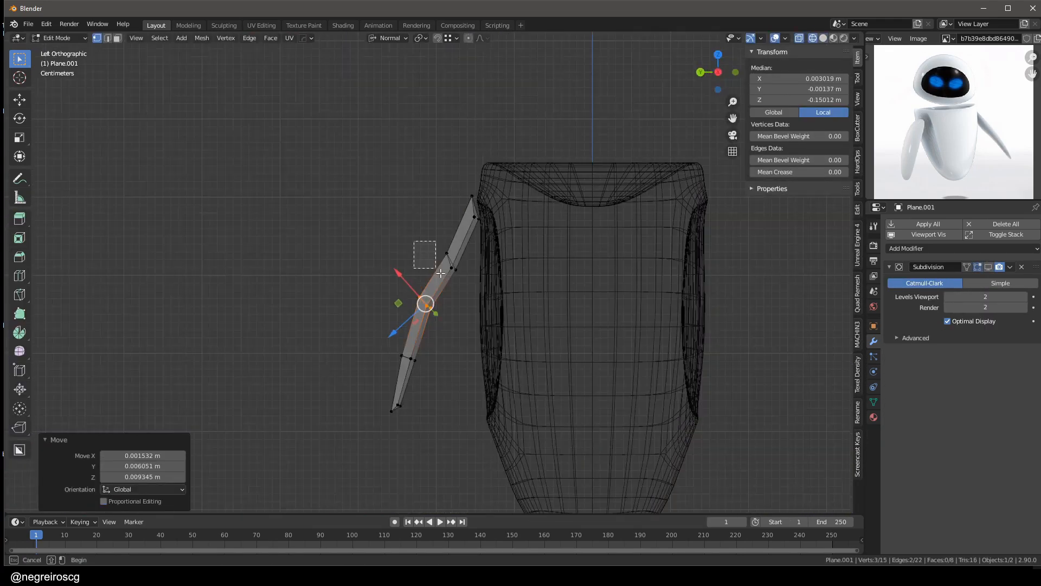
pyautogui.rightClick(449, 302)
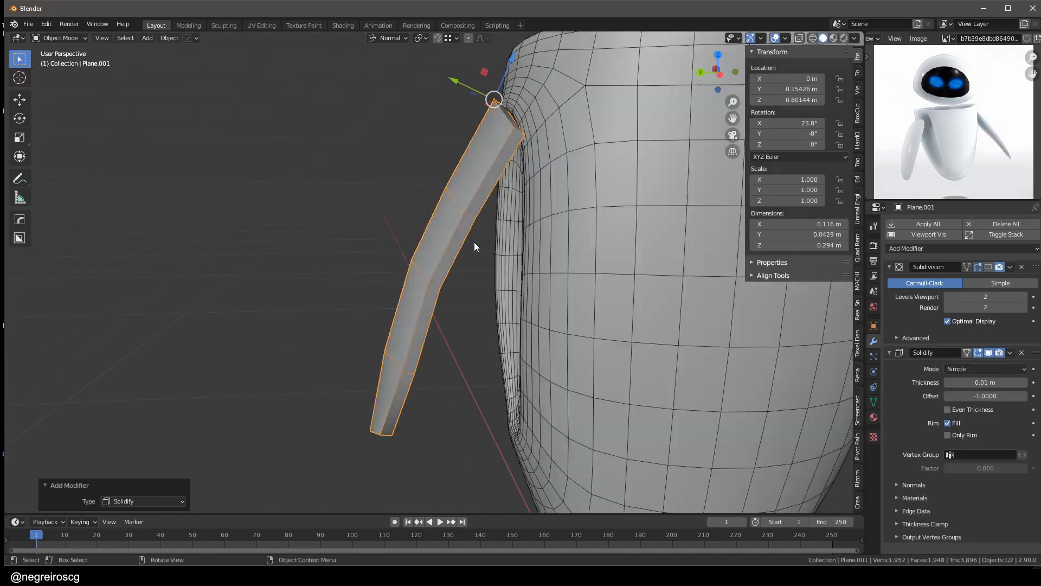
pyautogui.moveTo(474, 242); pyautogui.dragTo(514, 275, button='middle')
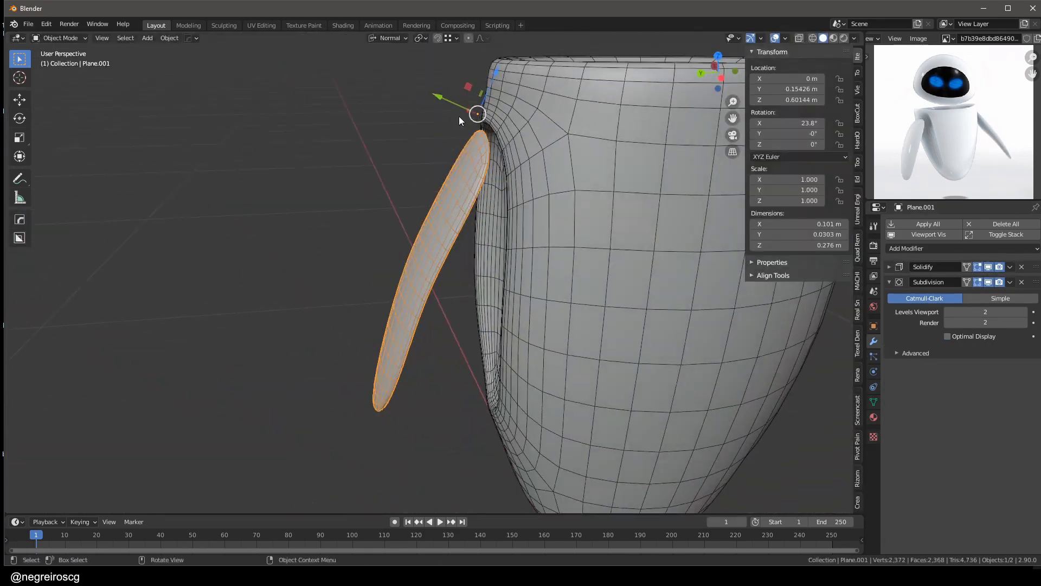
pyautogui.press('`')
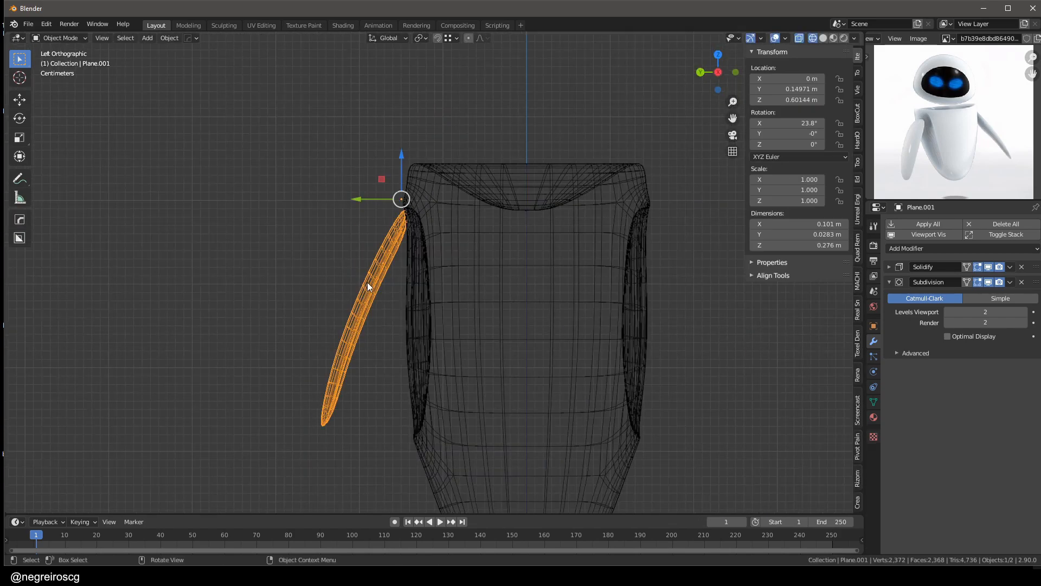
pyautogui.hotkey('ctrl', 'a')
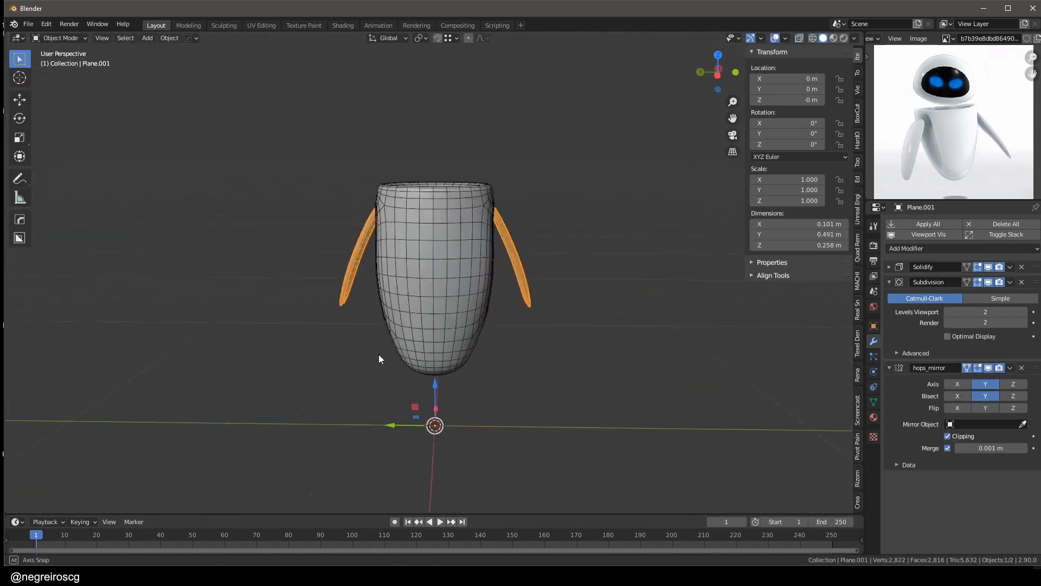
# - Adjust the vertices of the body's recessed top opening and shape a tapered, subdivided head block above the body
pyautogui.click(425, 248)
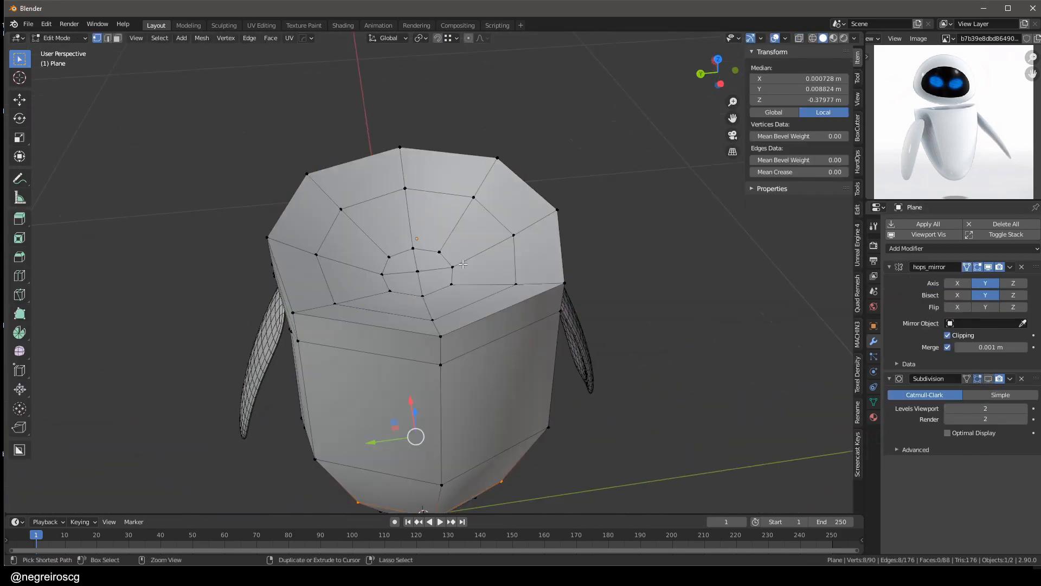
pyautogui.press('g')
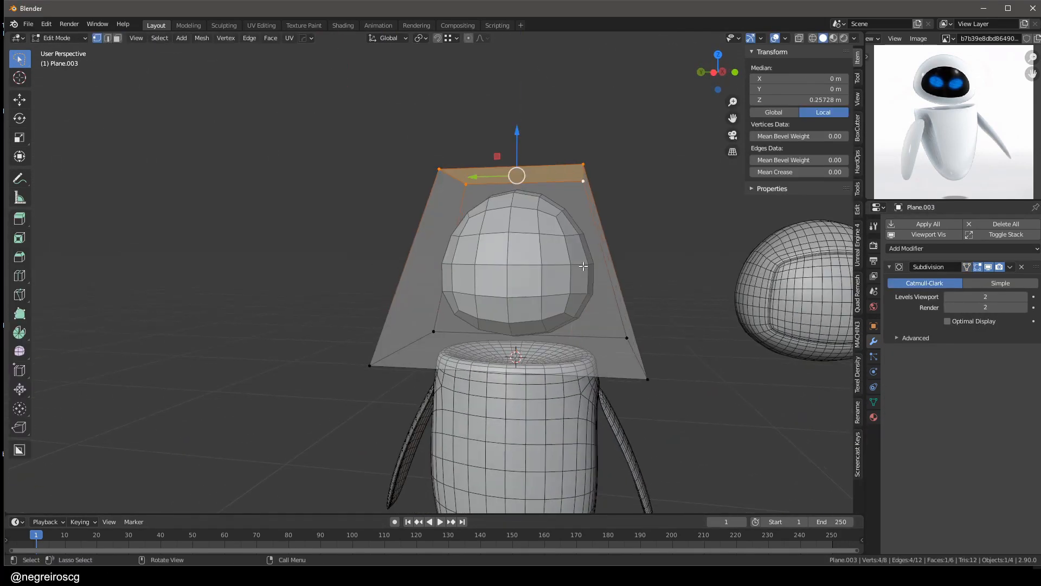
pyautogui.keyDown('alt'); pyautogui.moveTo(542, 282); pyautogui.dragTo(507, 273, button='middle'); pyautogui.keyUp('alt')
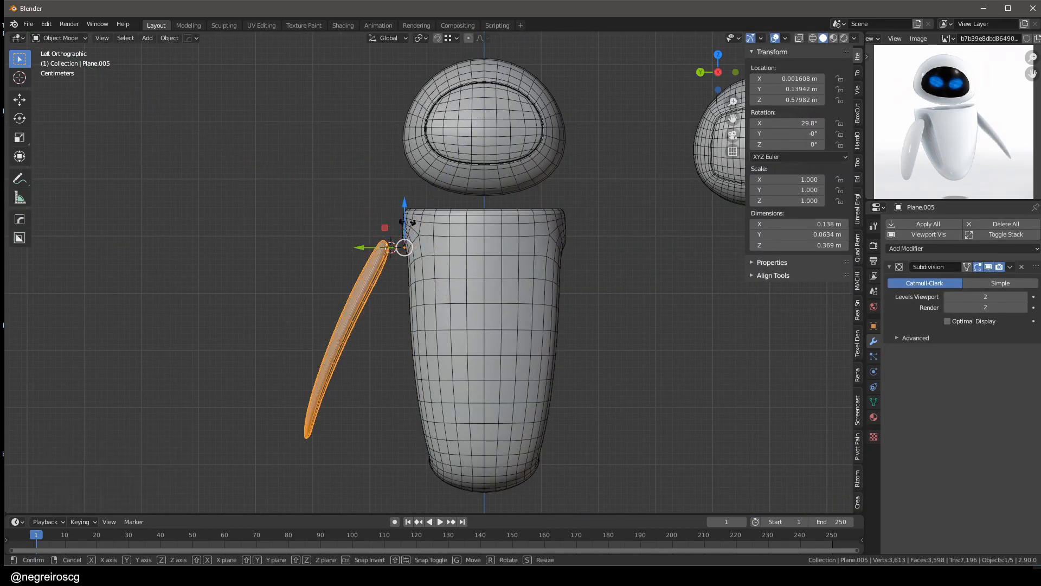
# - Clear the new arm's rotation and mirror a duplicate of it across the Y axis to the body's other side
pyautogui.click(392, 247)
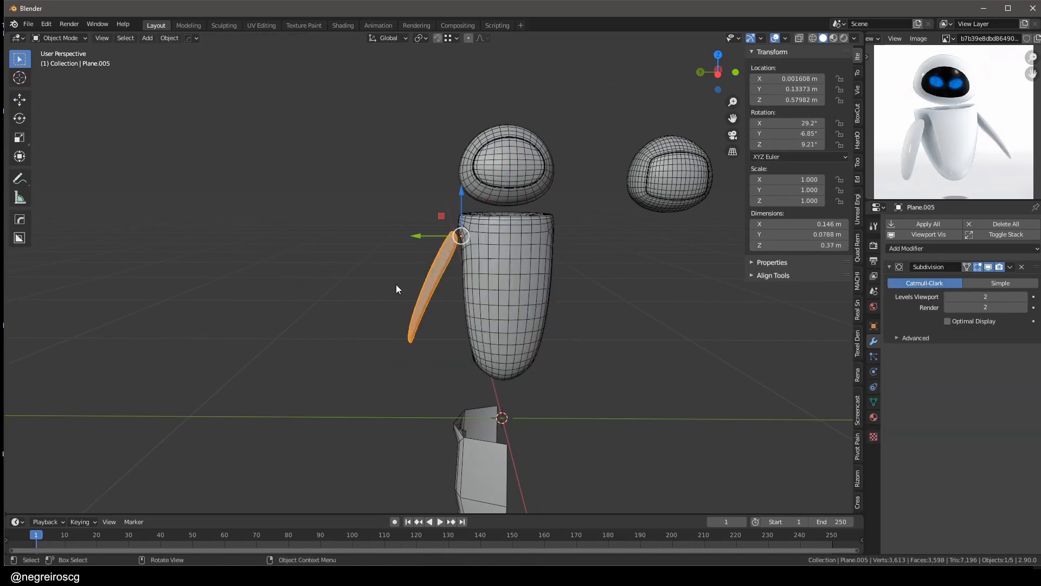
pyautogui.hotkey('alt', 'r')
pyautogui.press('.')
pyautogui.press('.')
pyautogui.click(538, 262)
pyautogui.moveTo(558, 277); pyautogui.dragTo(584, 274, button='middle')
# - Rotate the arms about the X axis in the left view so they angle outward from the body
pyautogui.press('`')
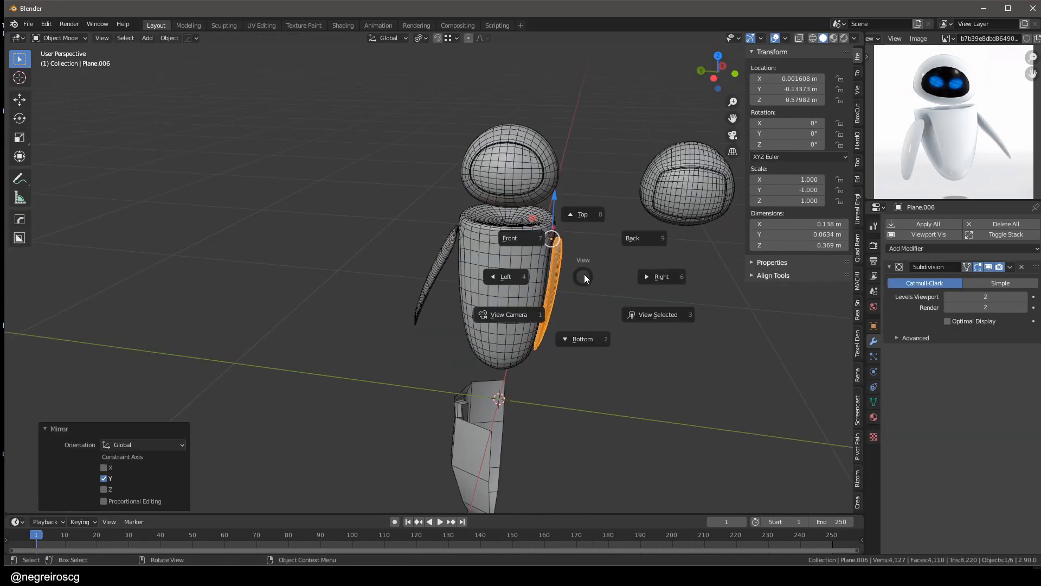
pyautogui.click(505, 276)
pyautogui.press('r')
pyautogui.press('x')
pyautogui.click(628, 188)
pyautogui.press('r')
pyautogui.press('x')
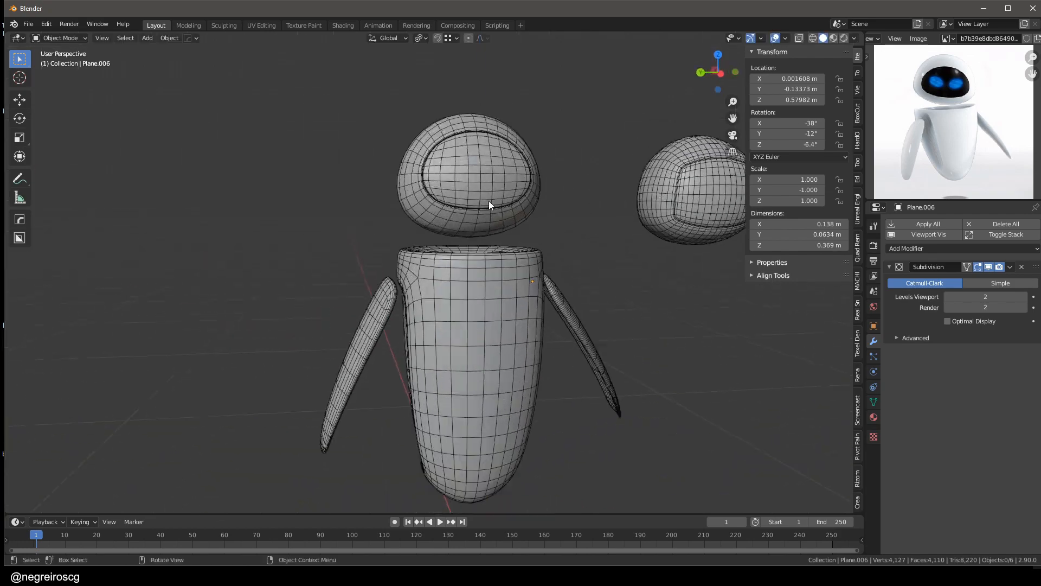
# - Add a 10-vertex circle at a vertex on the head's face plate and shape it into an oval eye outline
pyautogui.click(468, 198)
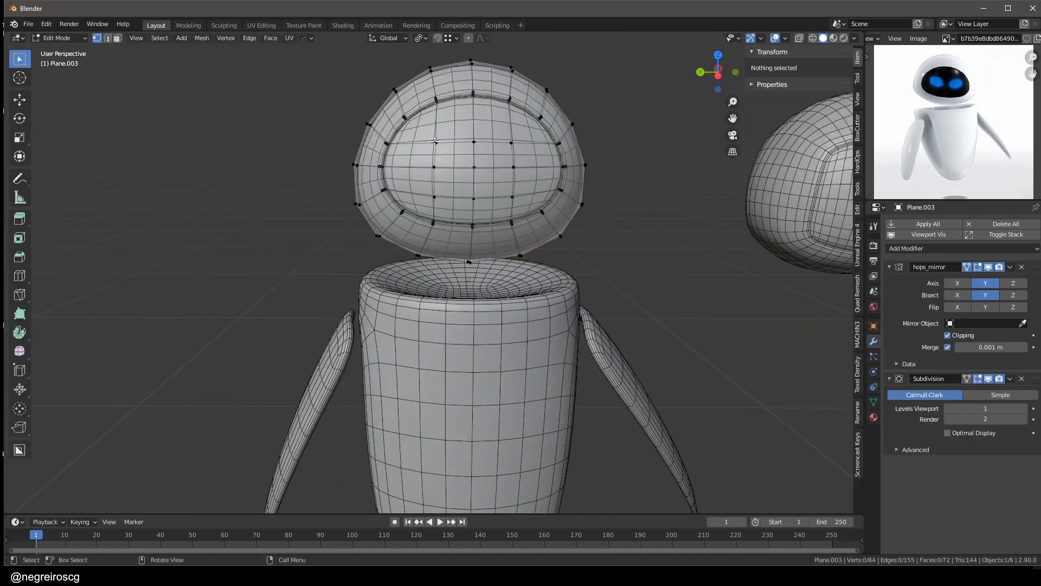
pyautogui.click(450, 156)
pyautogui.hotkey('shift', 'a')
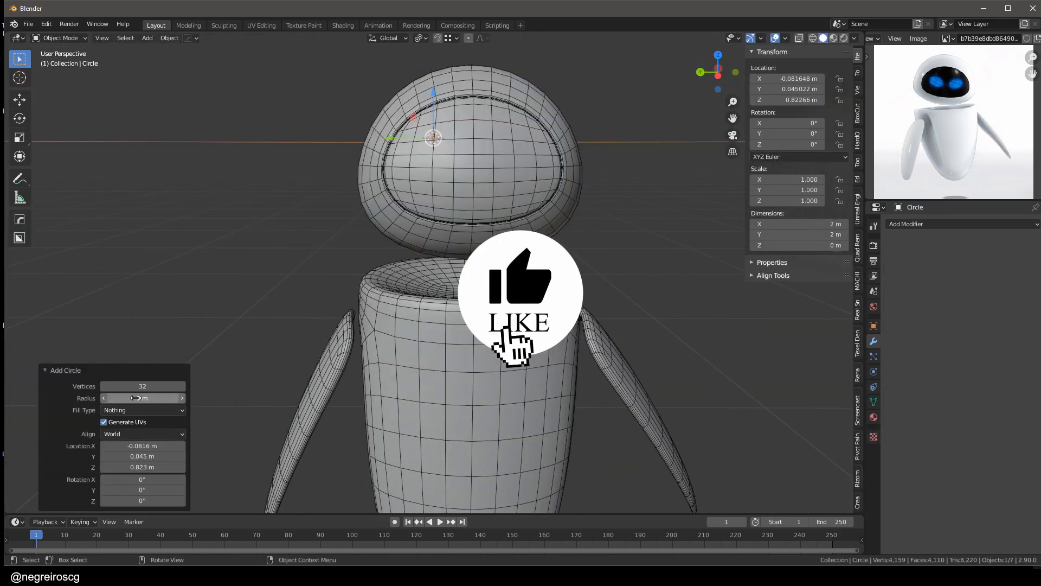
pyautogui.press('Tab')
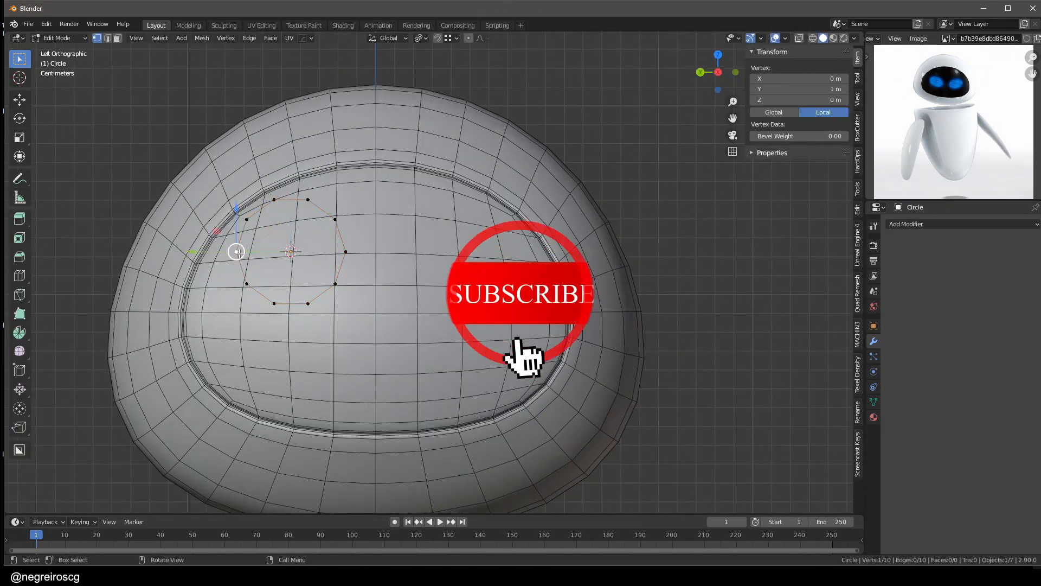
pyautogui.press('s')
pyautogui.press('Return')
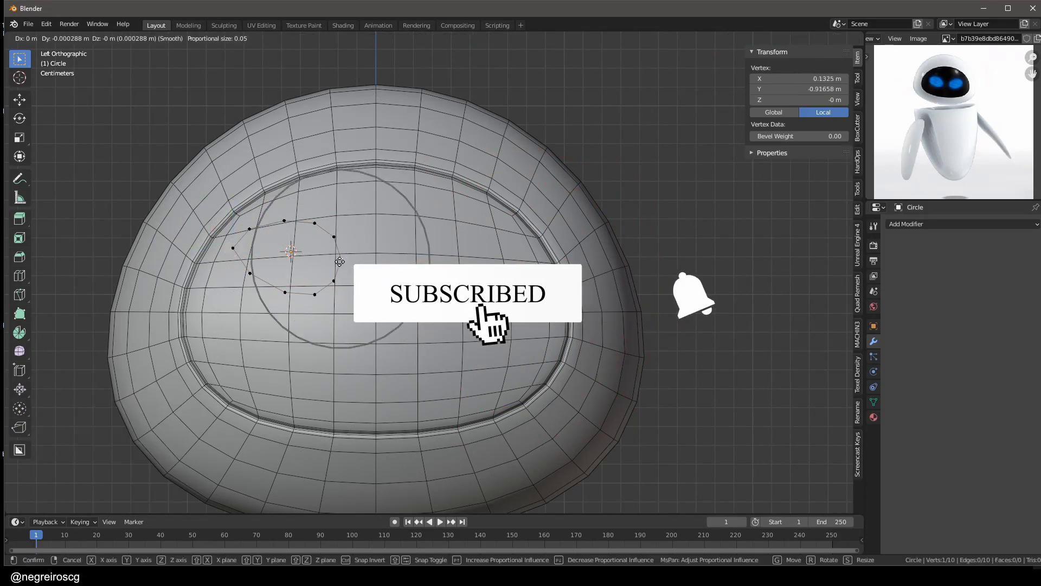
pyautogui.press('Tab')
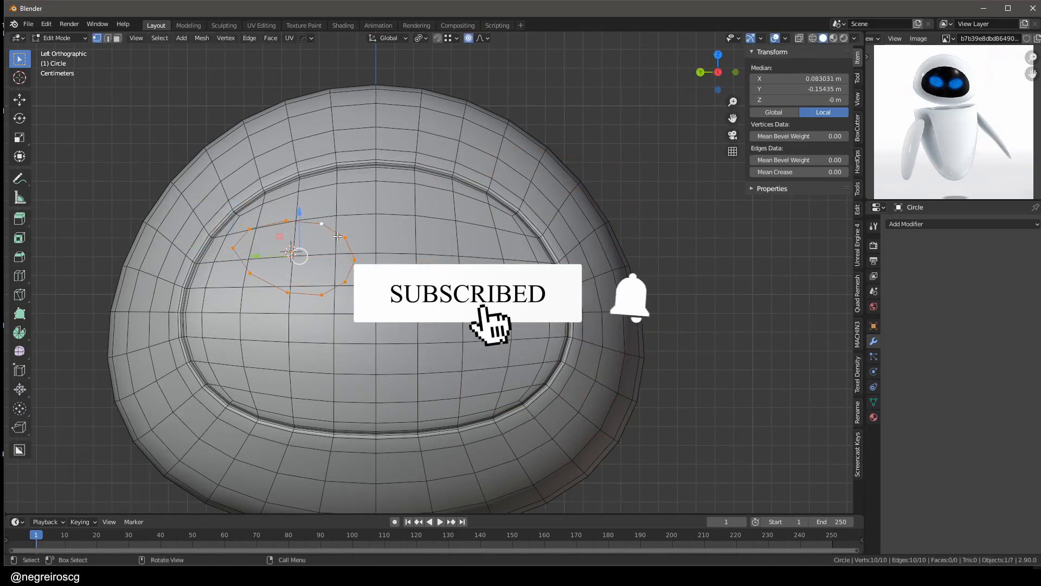
# - Wrap the eye onto the head with a Shrinkwrap modifier in Outside snap mode and raise its Solidify offset
pyautogui.click(963, 224)
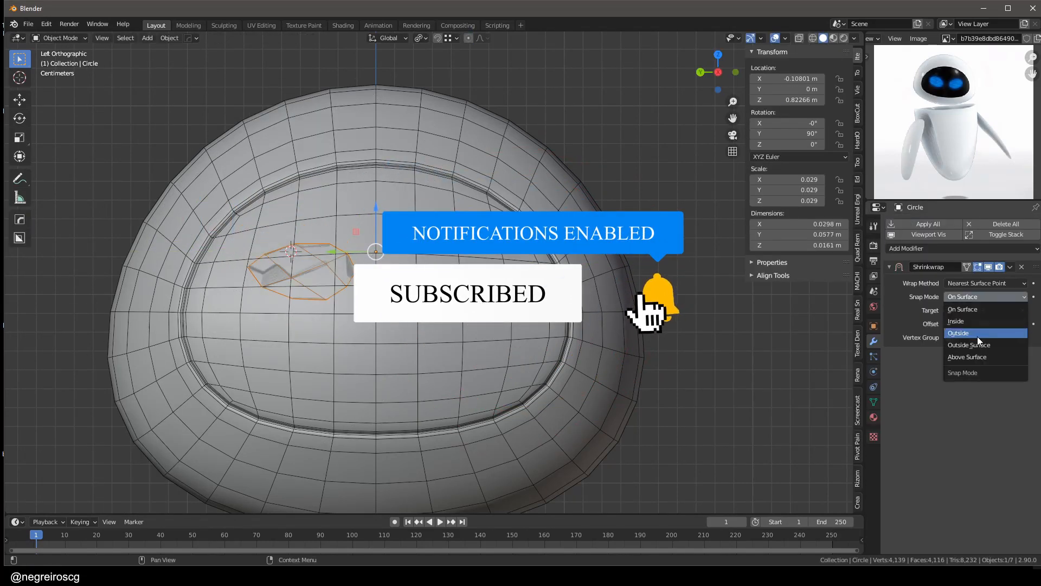
pyautogui.click(978, 333)
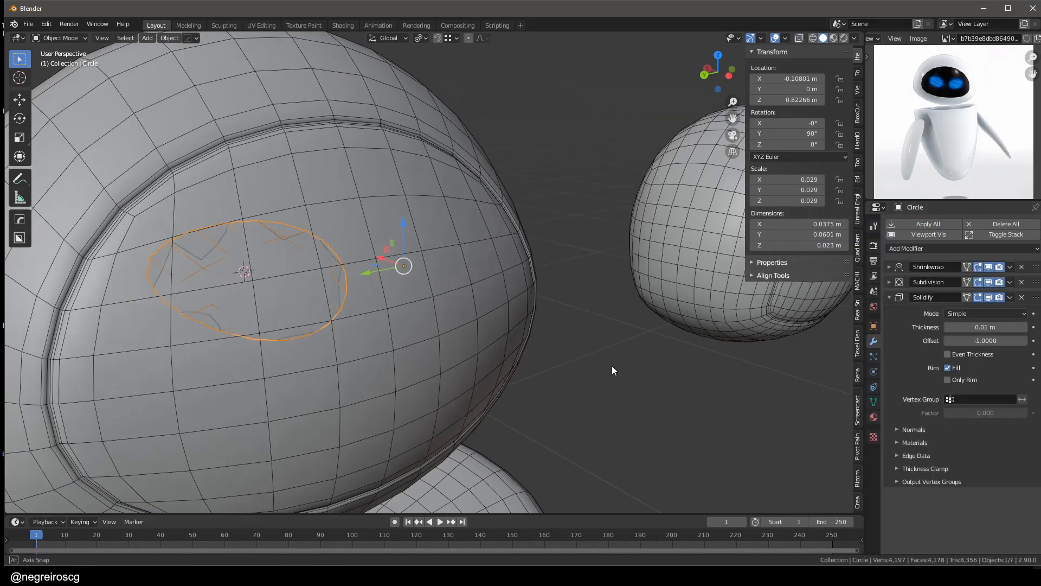
pyautogui.moveTo(612, 366); pyautogui.dragTo(542, 347, button='middle')
pyautogui.moveTo(971, 341); pyautogui.dragTo(1027, 341)
# - Remesh the eye in Blocks mode with octree depth 5 and scale 0.520, and mirror it across Y
pyautogui.click(960, 245)
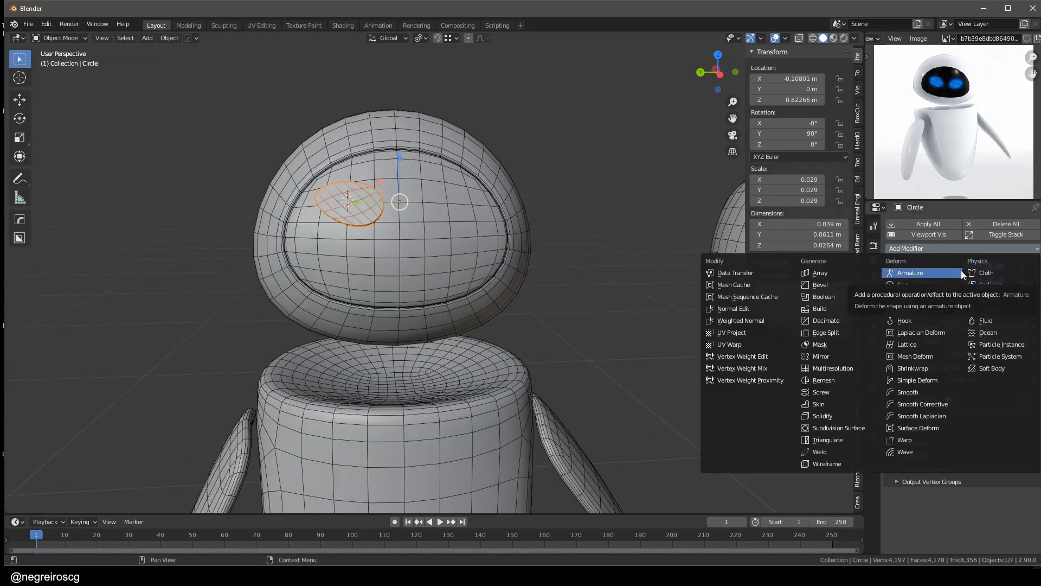
pyautogui.click(838, 407)
pyautogui.scroll(3, 603, 321)
pyautogui.keyDown('ctrl'); pyautogui.scroll(2, 986, 519); pyautogui.keyUp('ctrl')
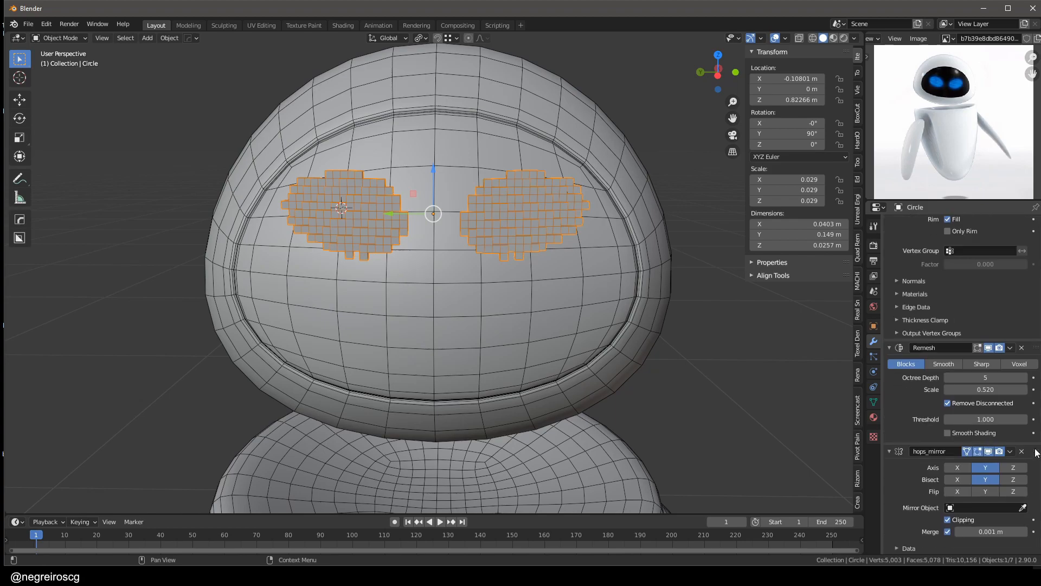
pyautogui.scroll(-5, 501, 294)
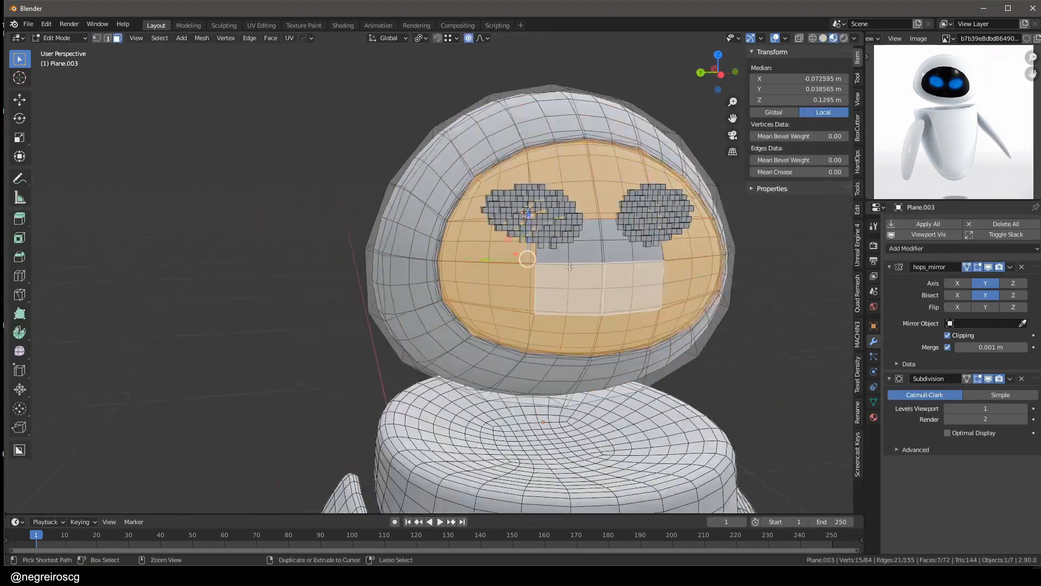
# - Give the head a white material with specular 0.727 and roughness 0.060, and lower the eyes to Z 0.81013 m
pyautogui.click(873, 417)
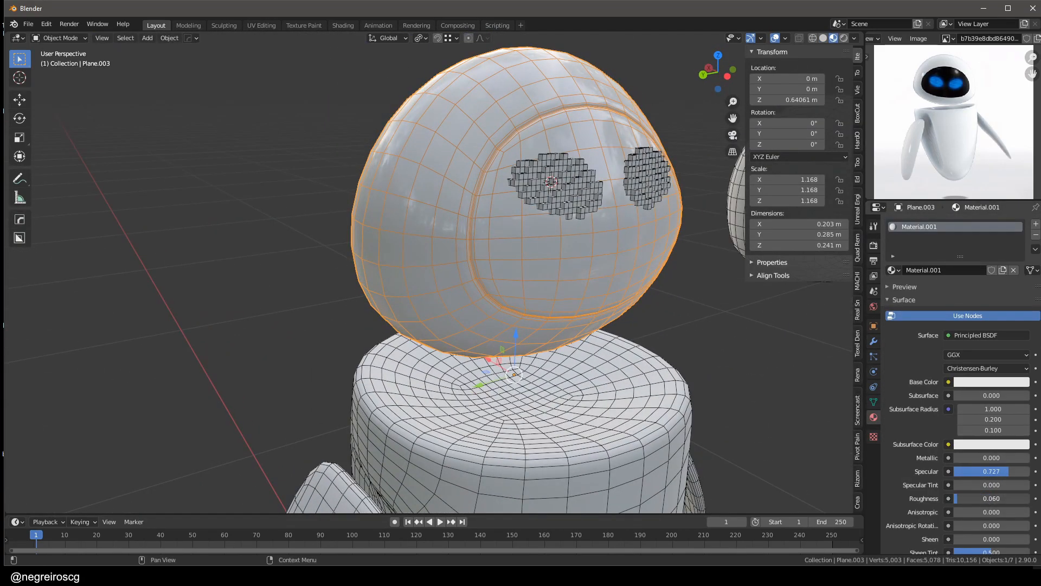
pyautogui.press('g')
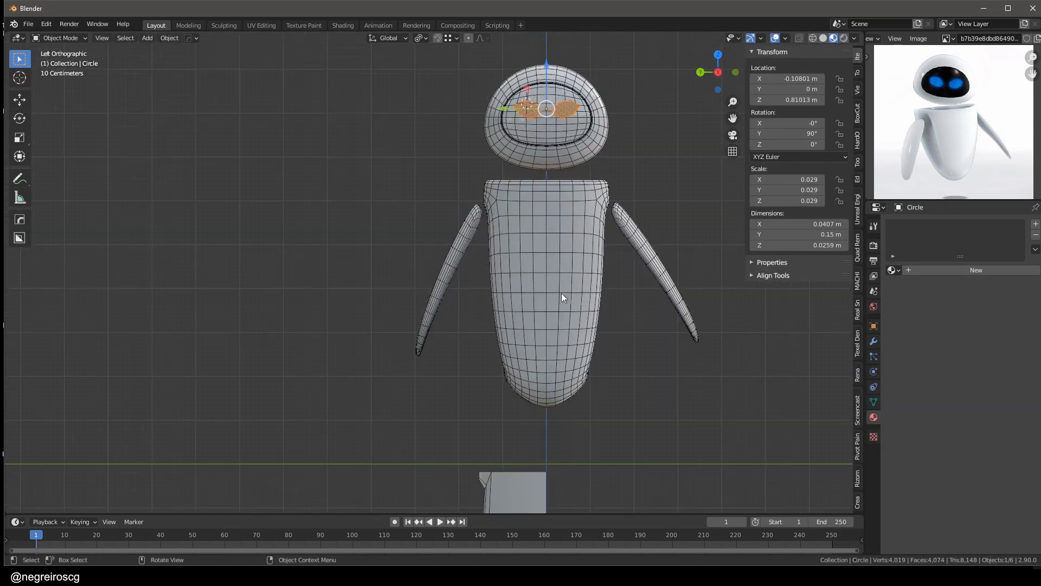
# - Scale up the body's middle edge loop and move its vertices to refine the body's outline
pyautogui.scroll(2, 559, 293)
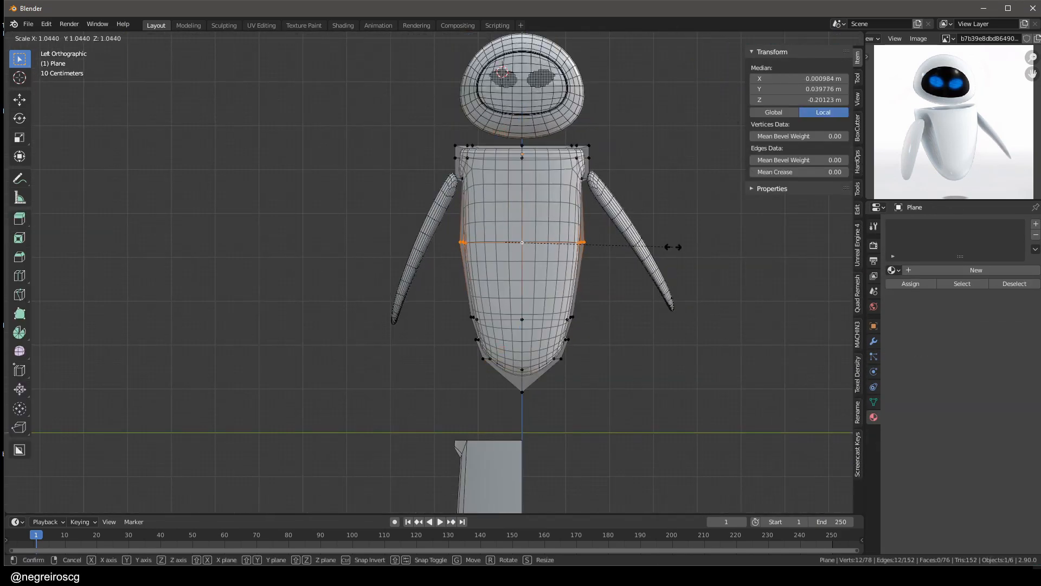
pyautogui.click(727, 244)
pyautogui.moveTo(581, 332); pyautogui.dragTo(681, 298, button='middle')
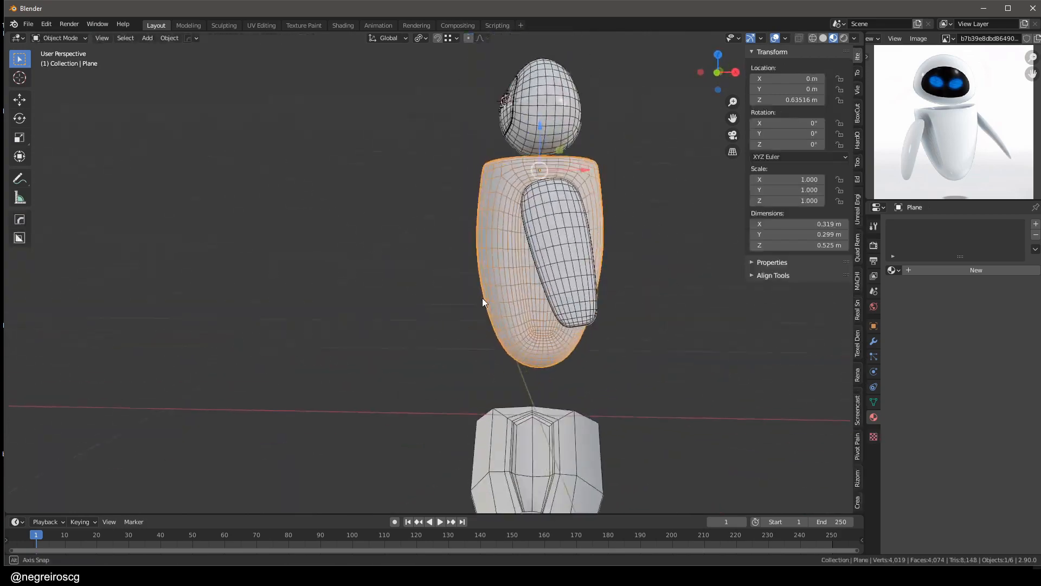
pyautogui.press('g')
pyautogui.press('g')
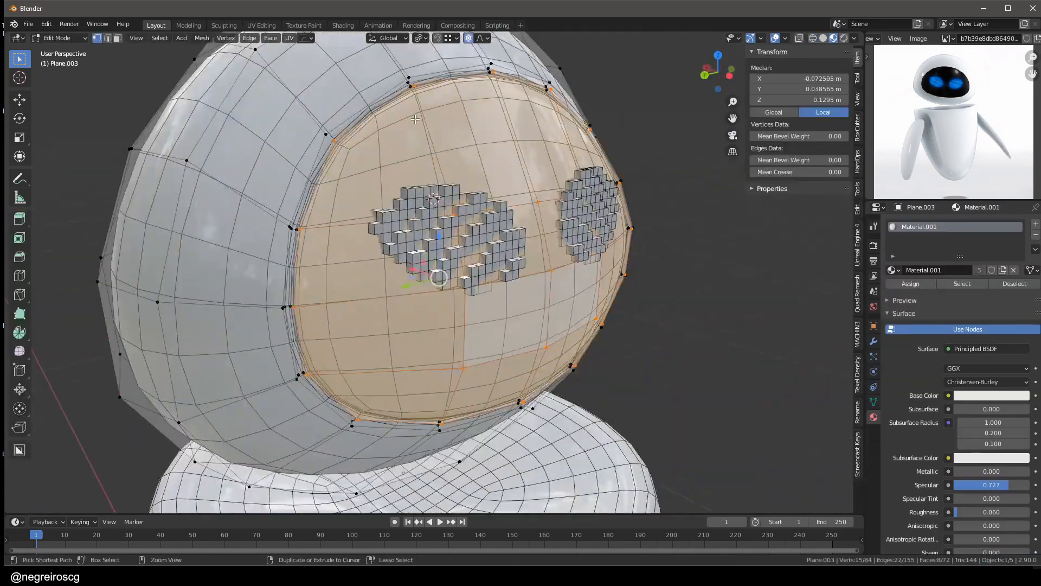
# - Assign a black material to the head's face plate and give the eyes material 003 with a blue emission colour
pyautogui.press('ctrl+KP_Add')
pyautogui.click(1035, 224)
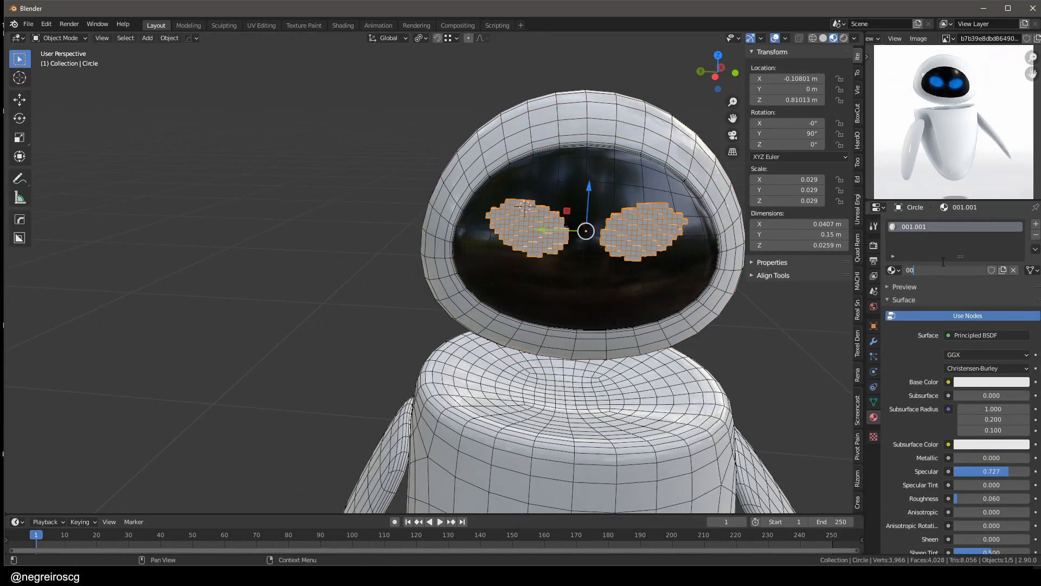
pyautogui.scroll(-8, 978, 404)
pyautogui.click(991, 461)
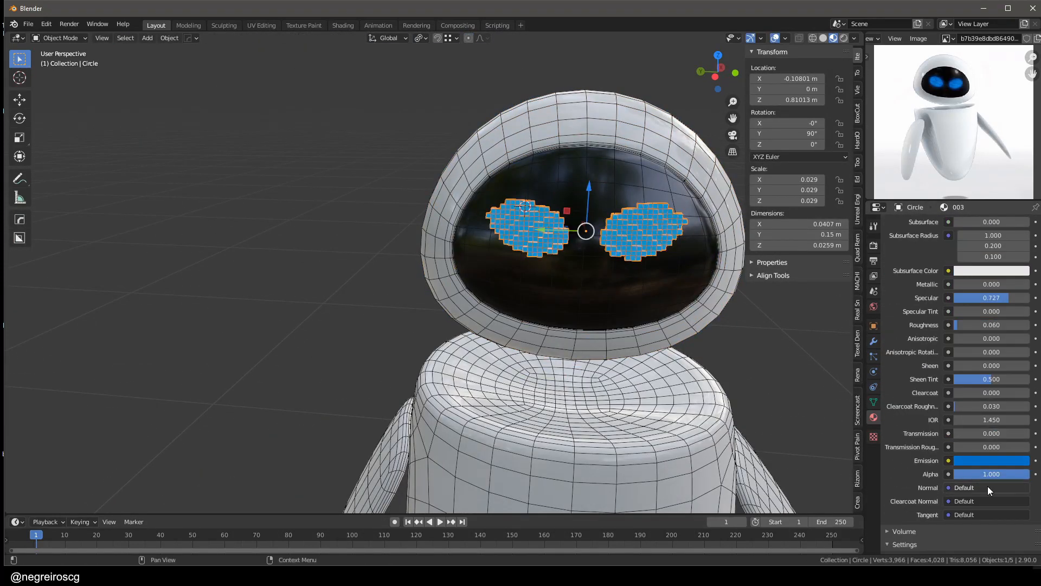
pyautogui.scroll(3, 997, 271)
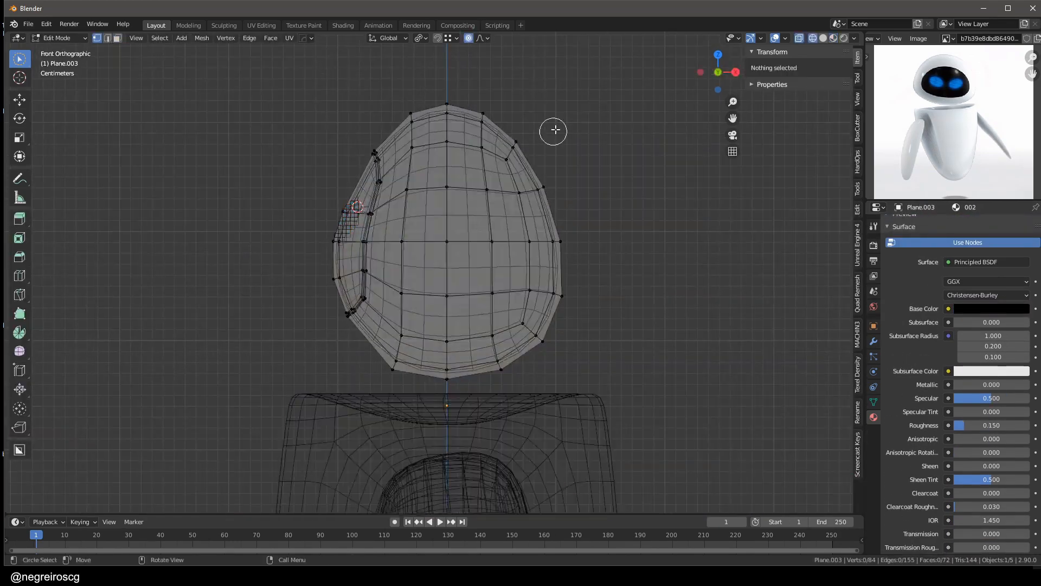
# - Move vertices at the head's back, sides and face plate with proportional editing to refine the head's shape
pyautogui.press('g')
pyautogui.click(551, 344)
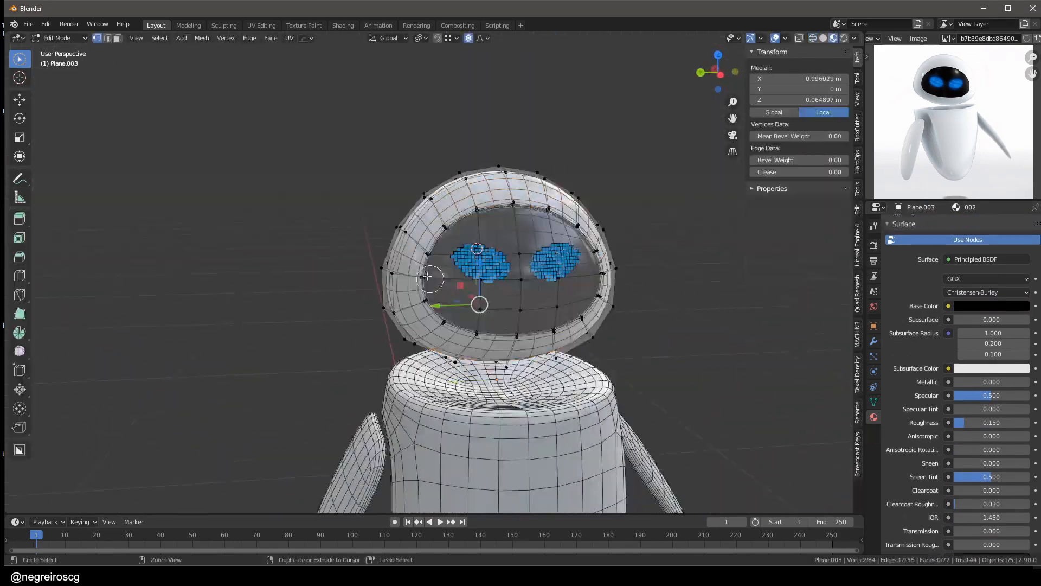
pyautogui.press('g')
pyautogui.press('g')
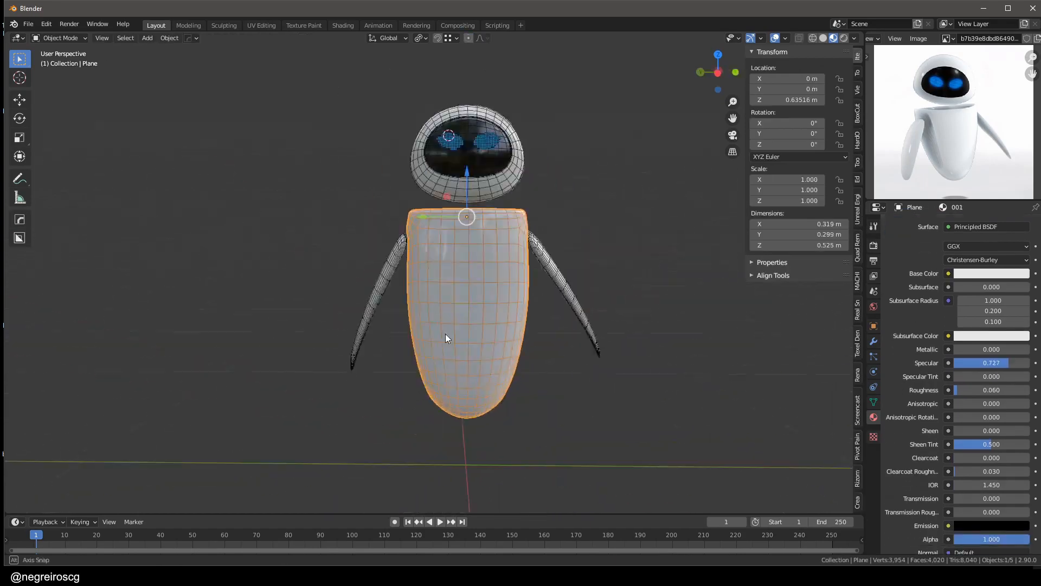
pyautogui.moveTo(445, 334); pyautogui.dragTo(392, 213, button='middle')
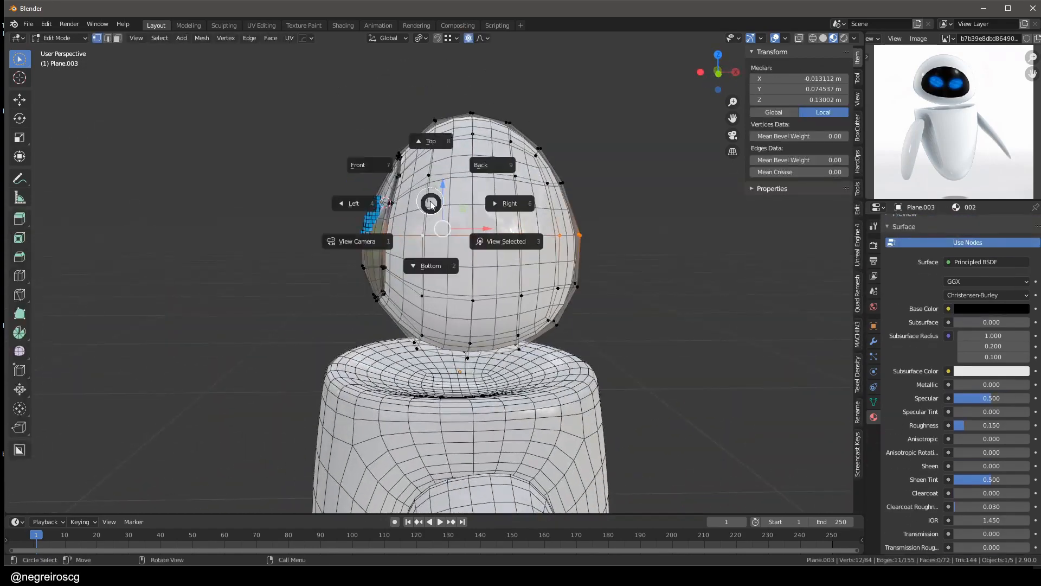
pyautogui.press('g')
pyautogui.click(484, 202)
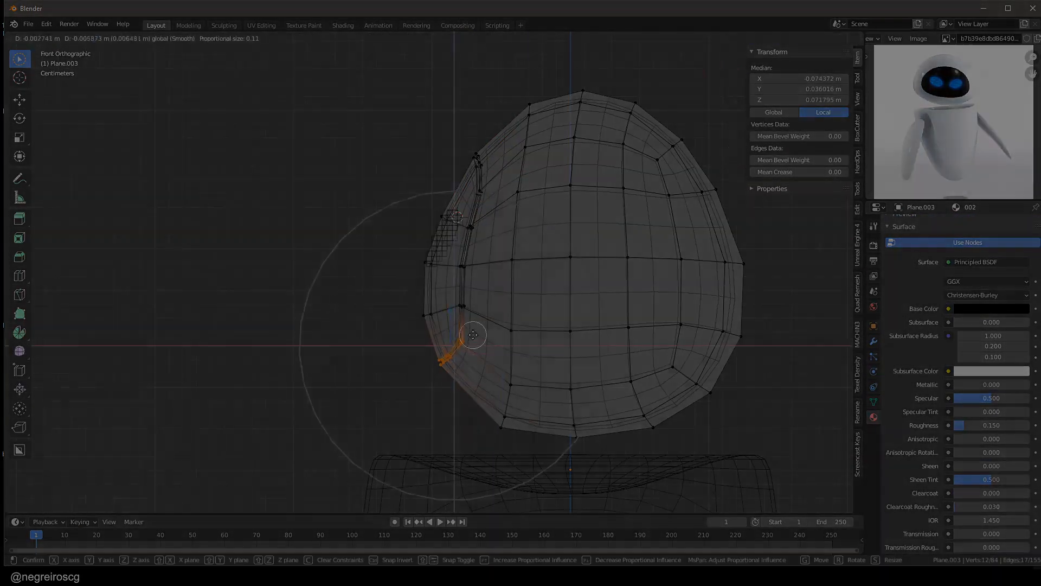